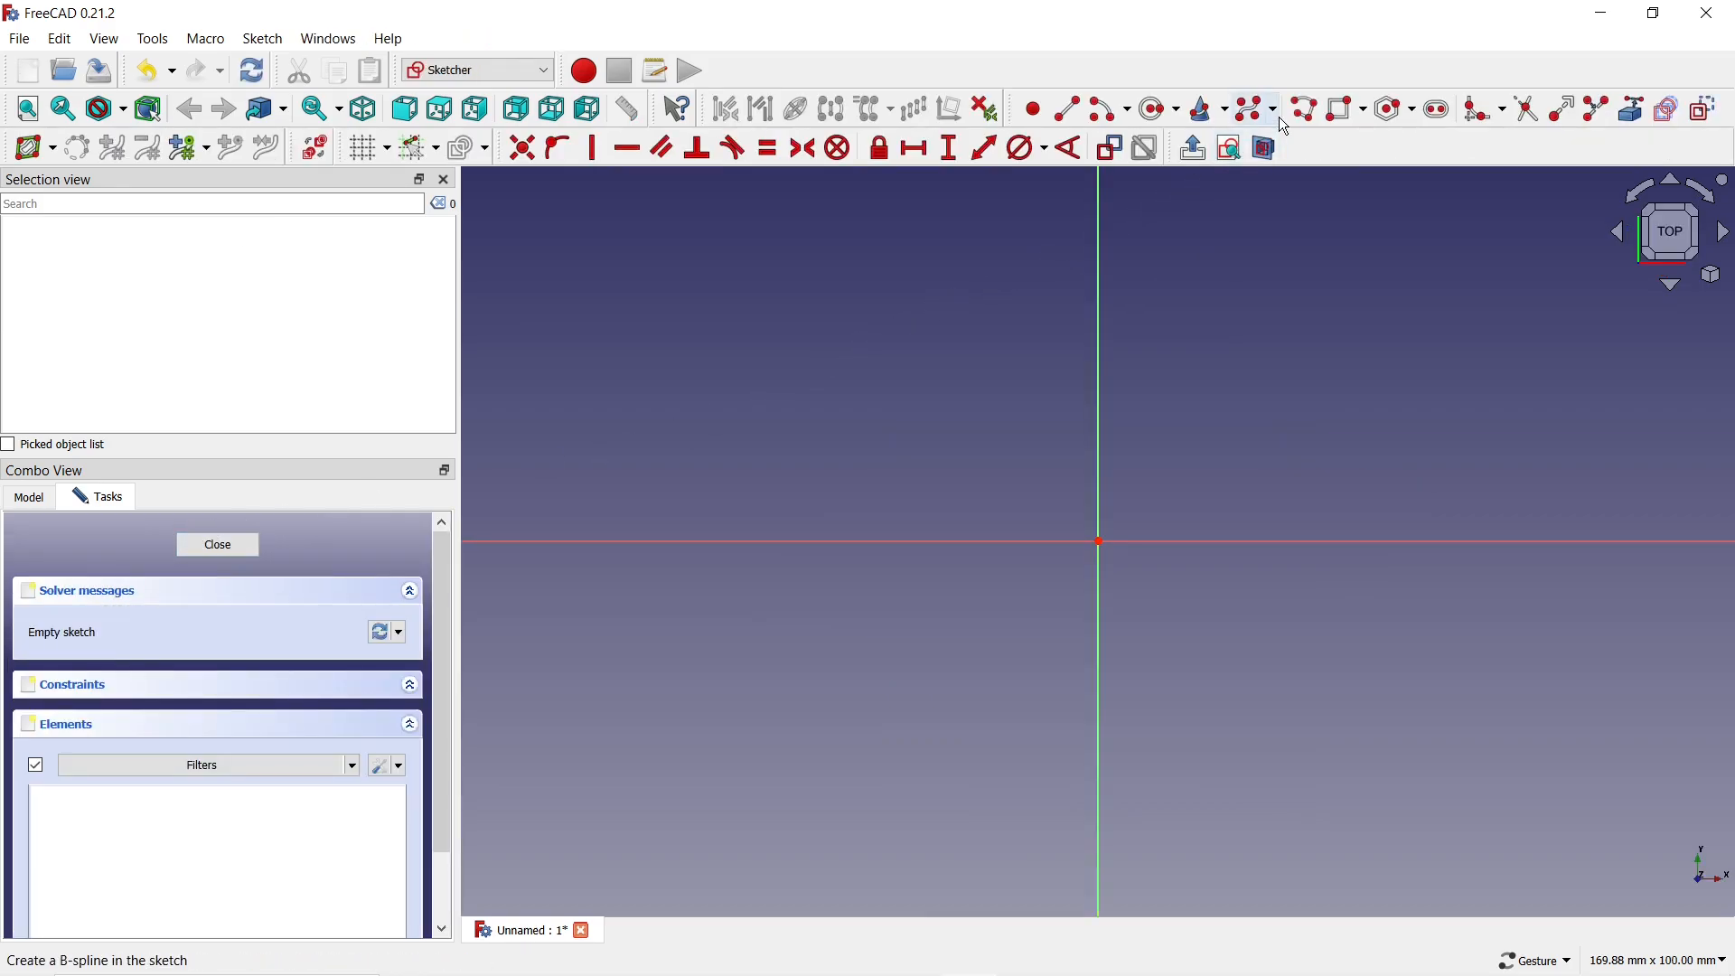
# Sketch a closed tapered profile around the vertical axis: two slanted lines joined by a large upper arc and a lower arc of about 9 mm radius.
pyautogui.click(1305, 112)
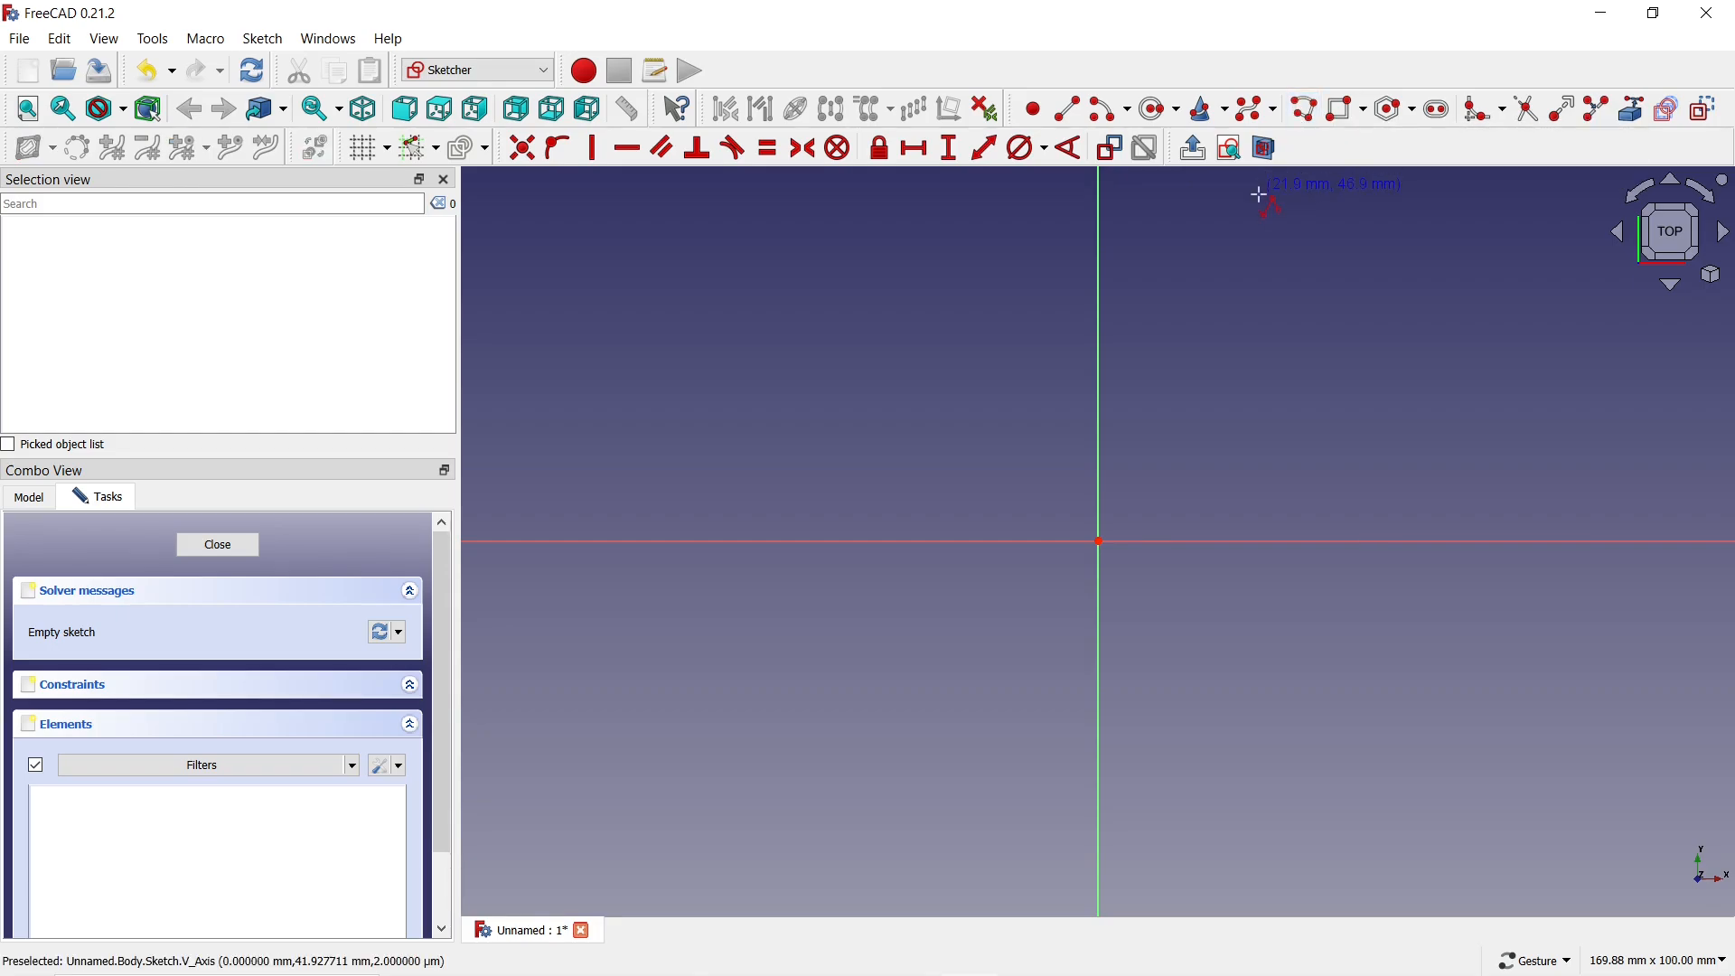
pyautogui.click(1033, 676)
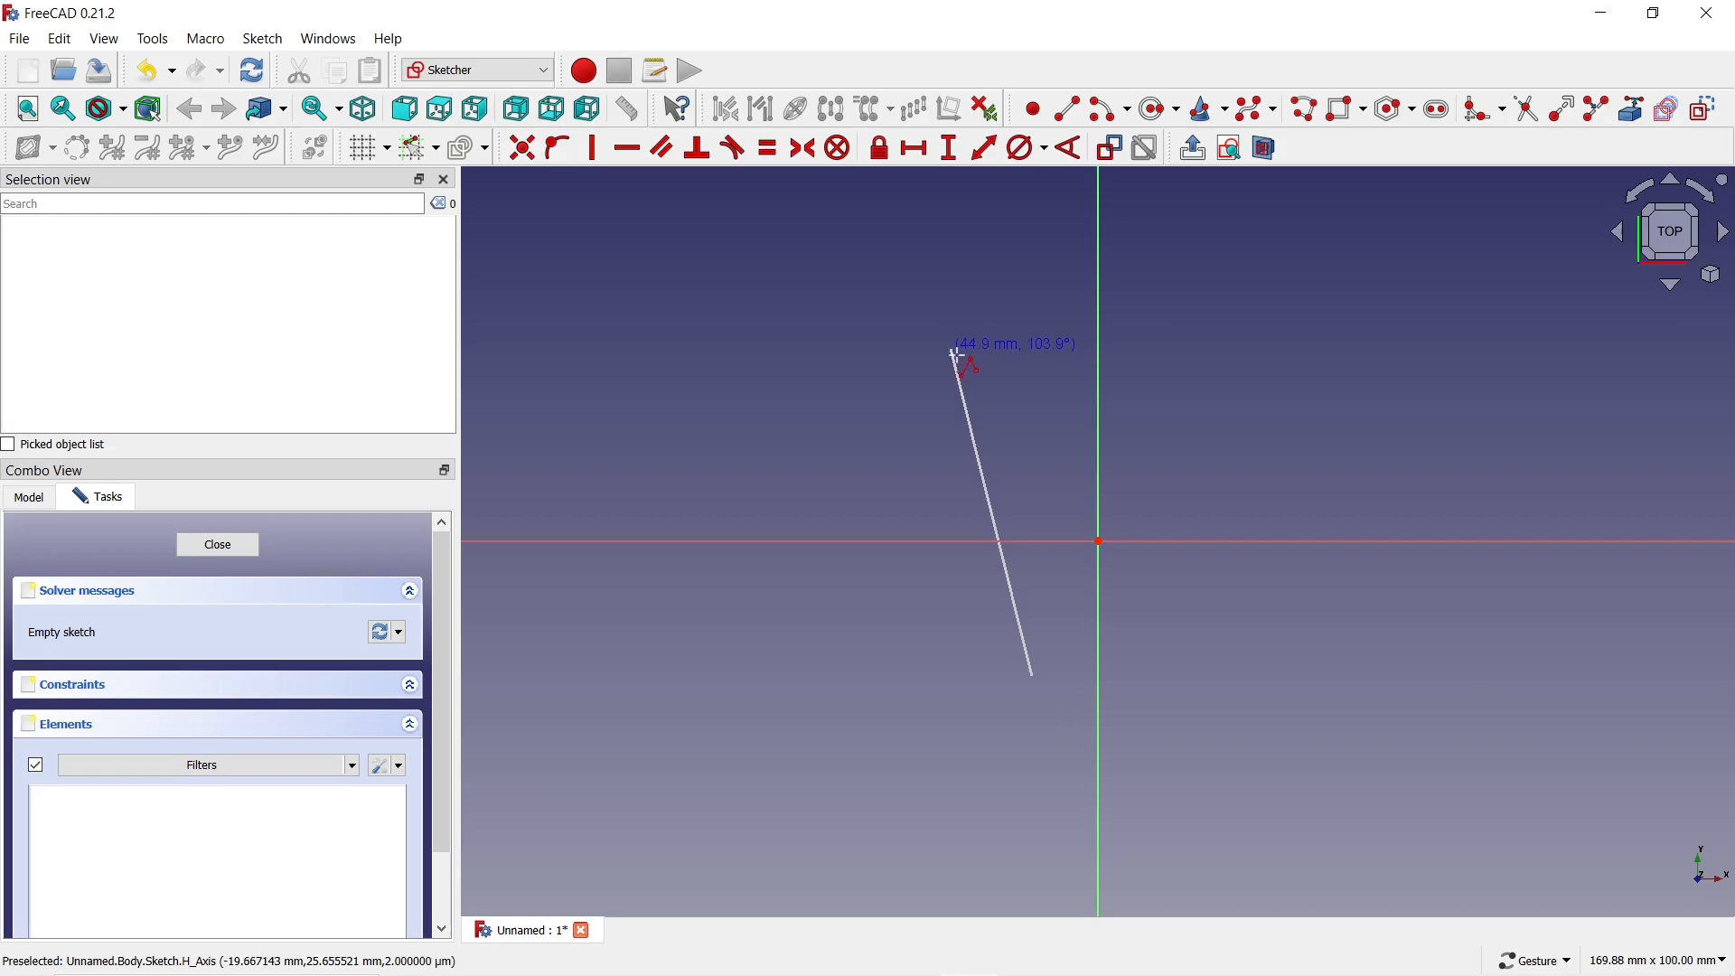
pyautogui.click(986, 380)
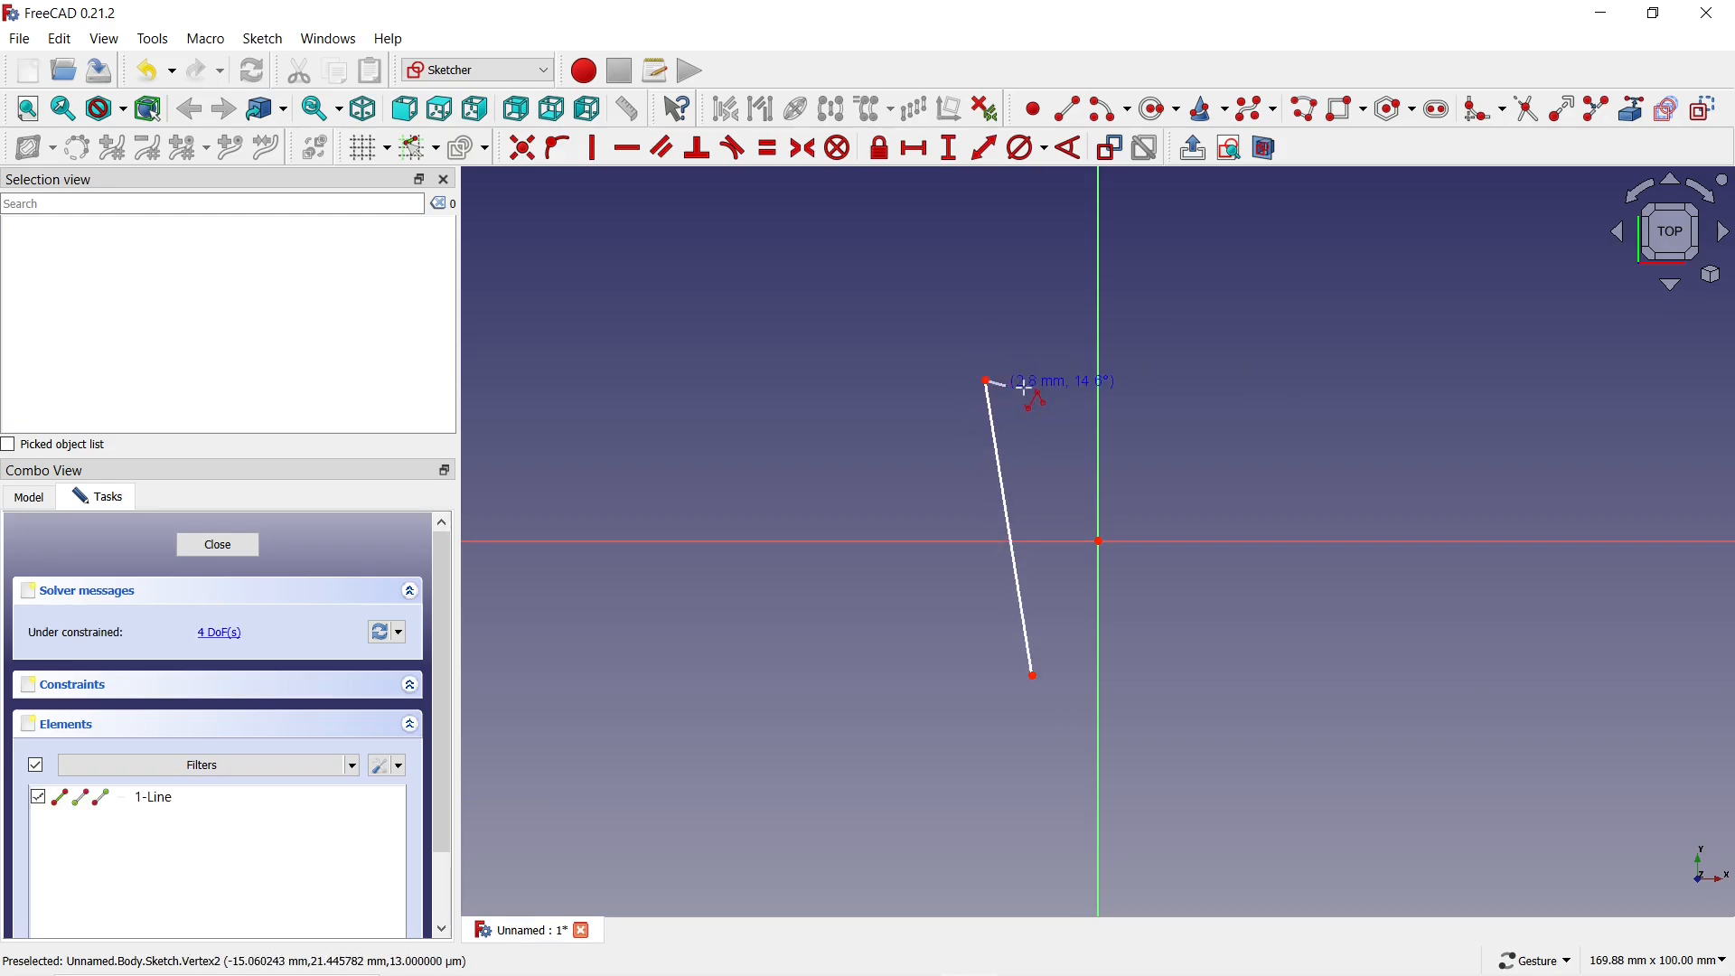
pyautogui.press('m')
pyautogui.click(1224, 384)
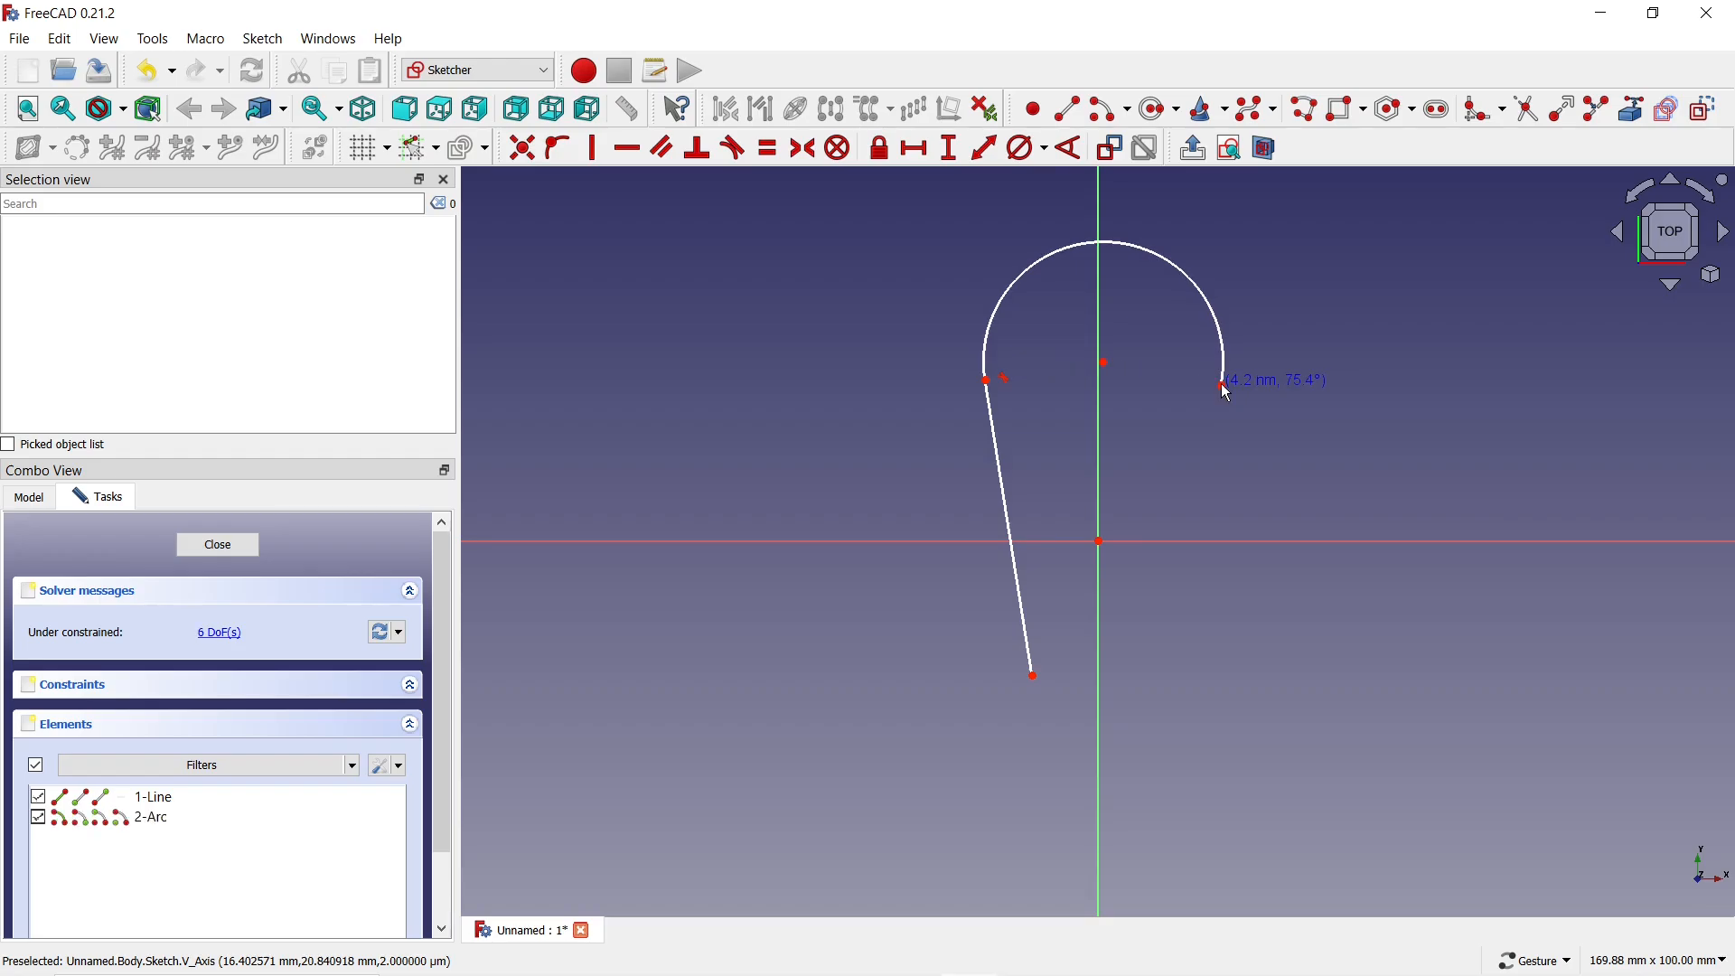
pyautogui.click(1162, 688)
pyautogui.press('m')
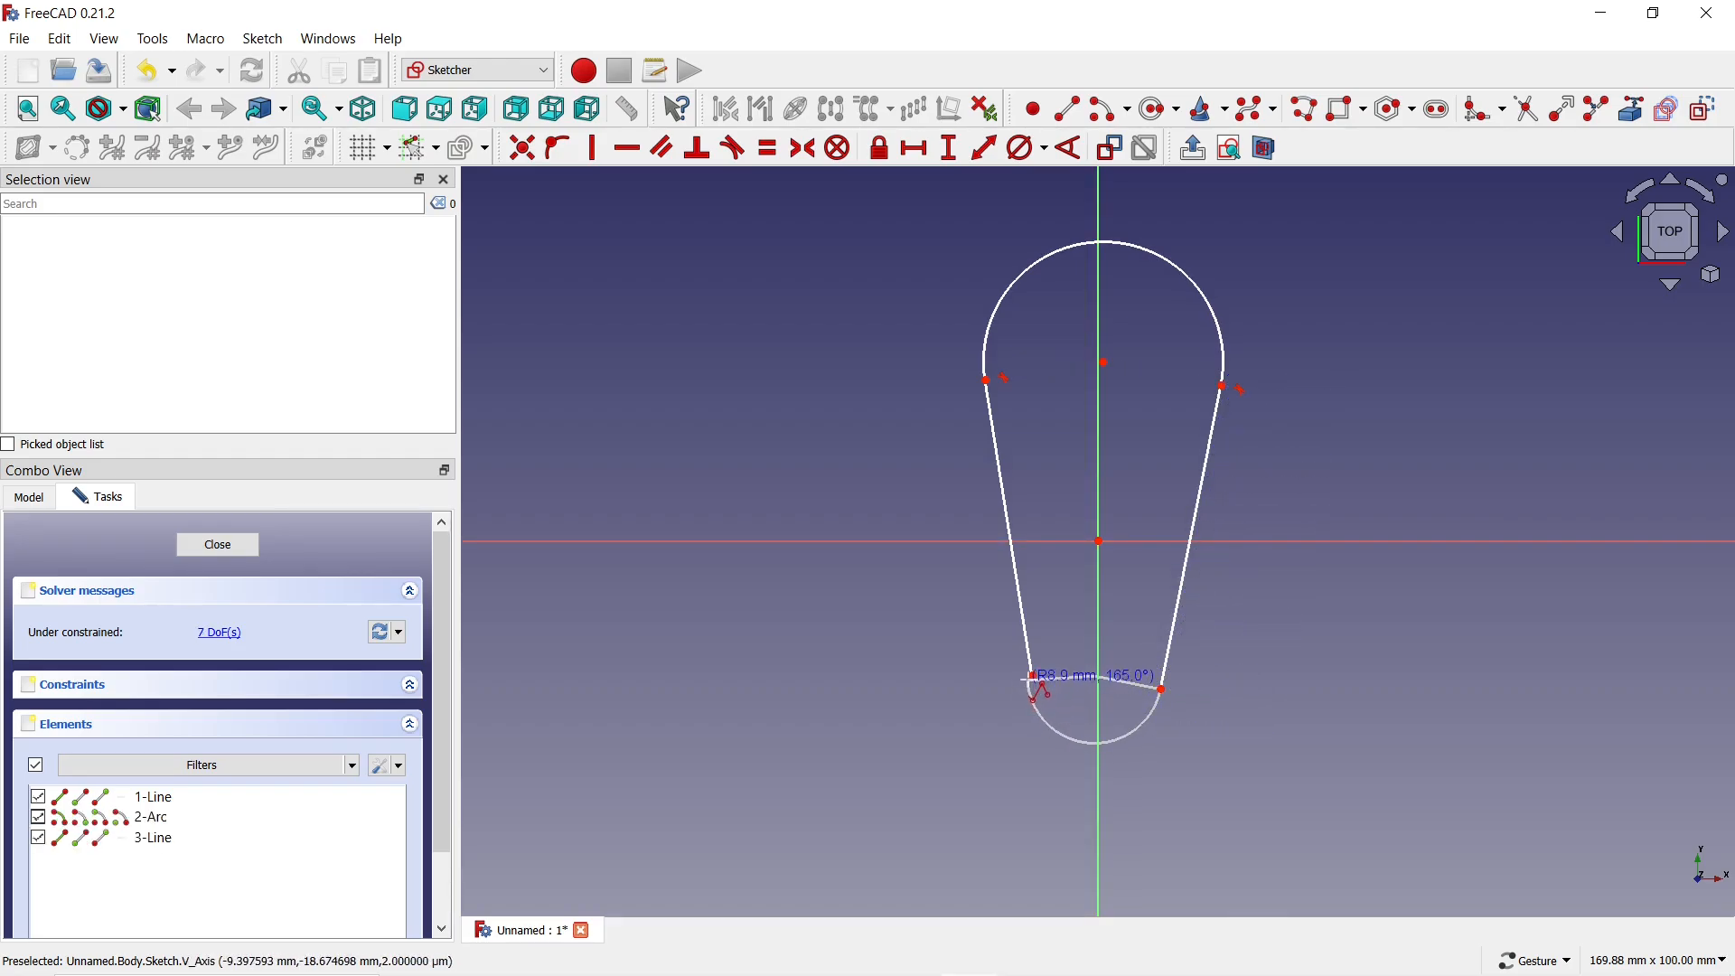
pyautogui.click(1035, 677)
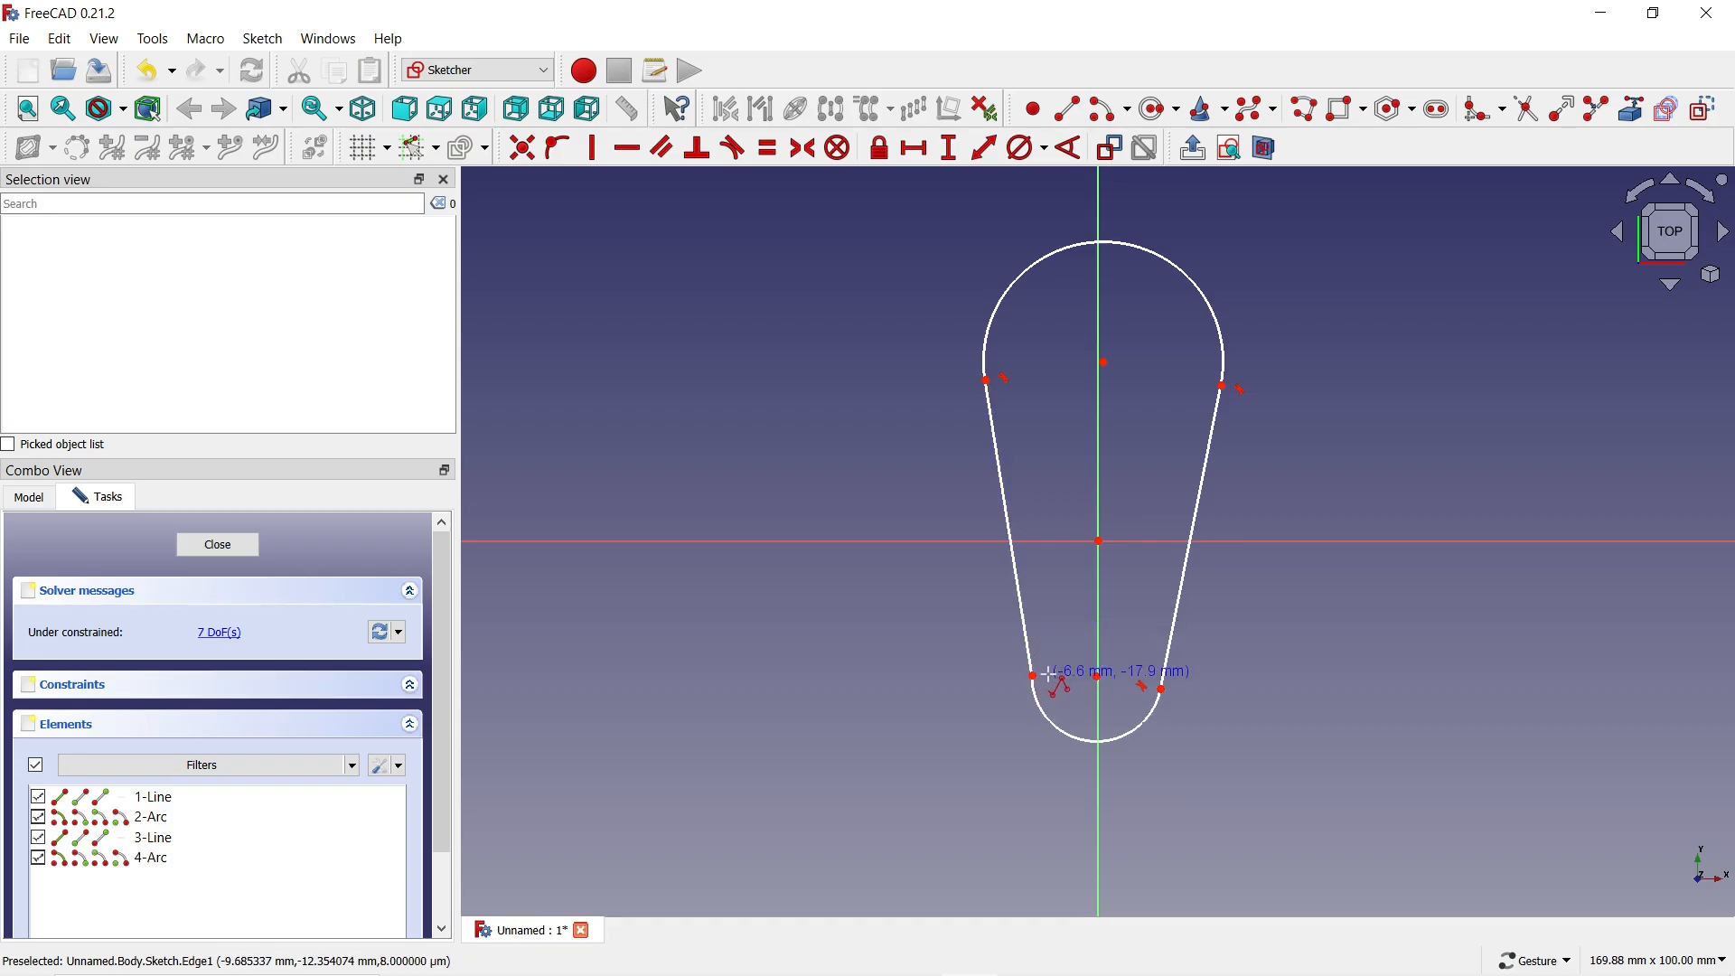
# Constrain the lower arc tangent to the left slanted line.
pyautogui.click(1053, 718)
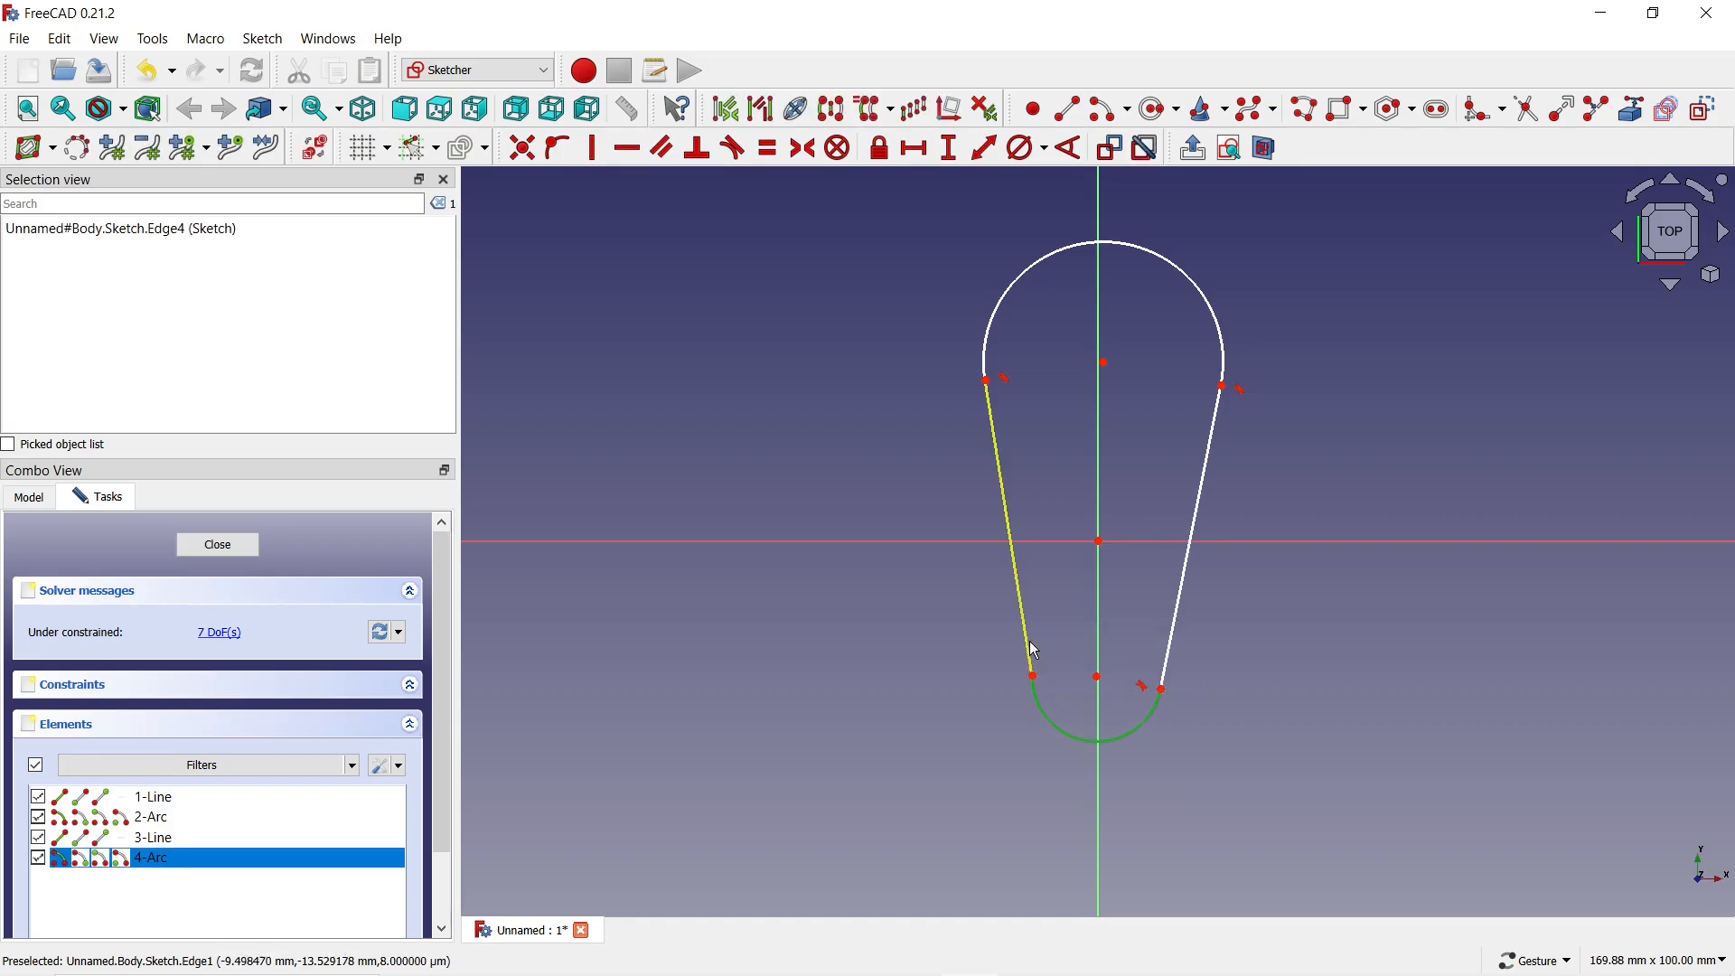
pyautogui.click(1023, 632)
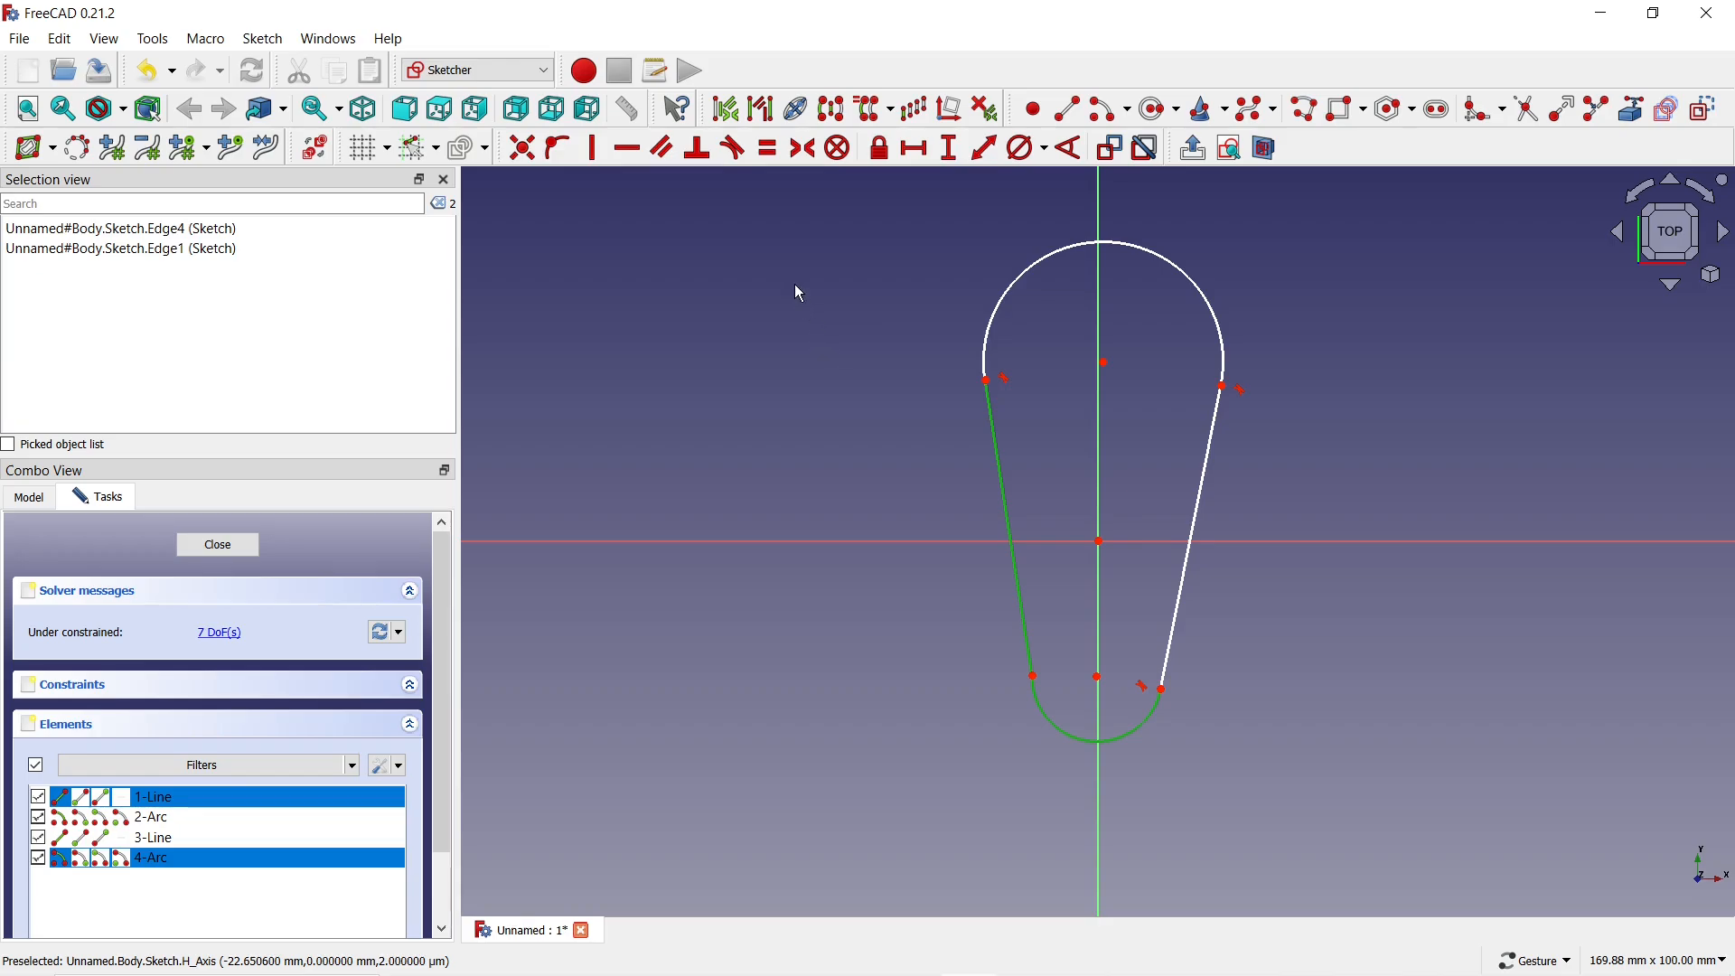
pyautogui.click(733, 149)
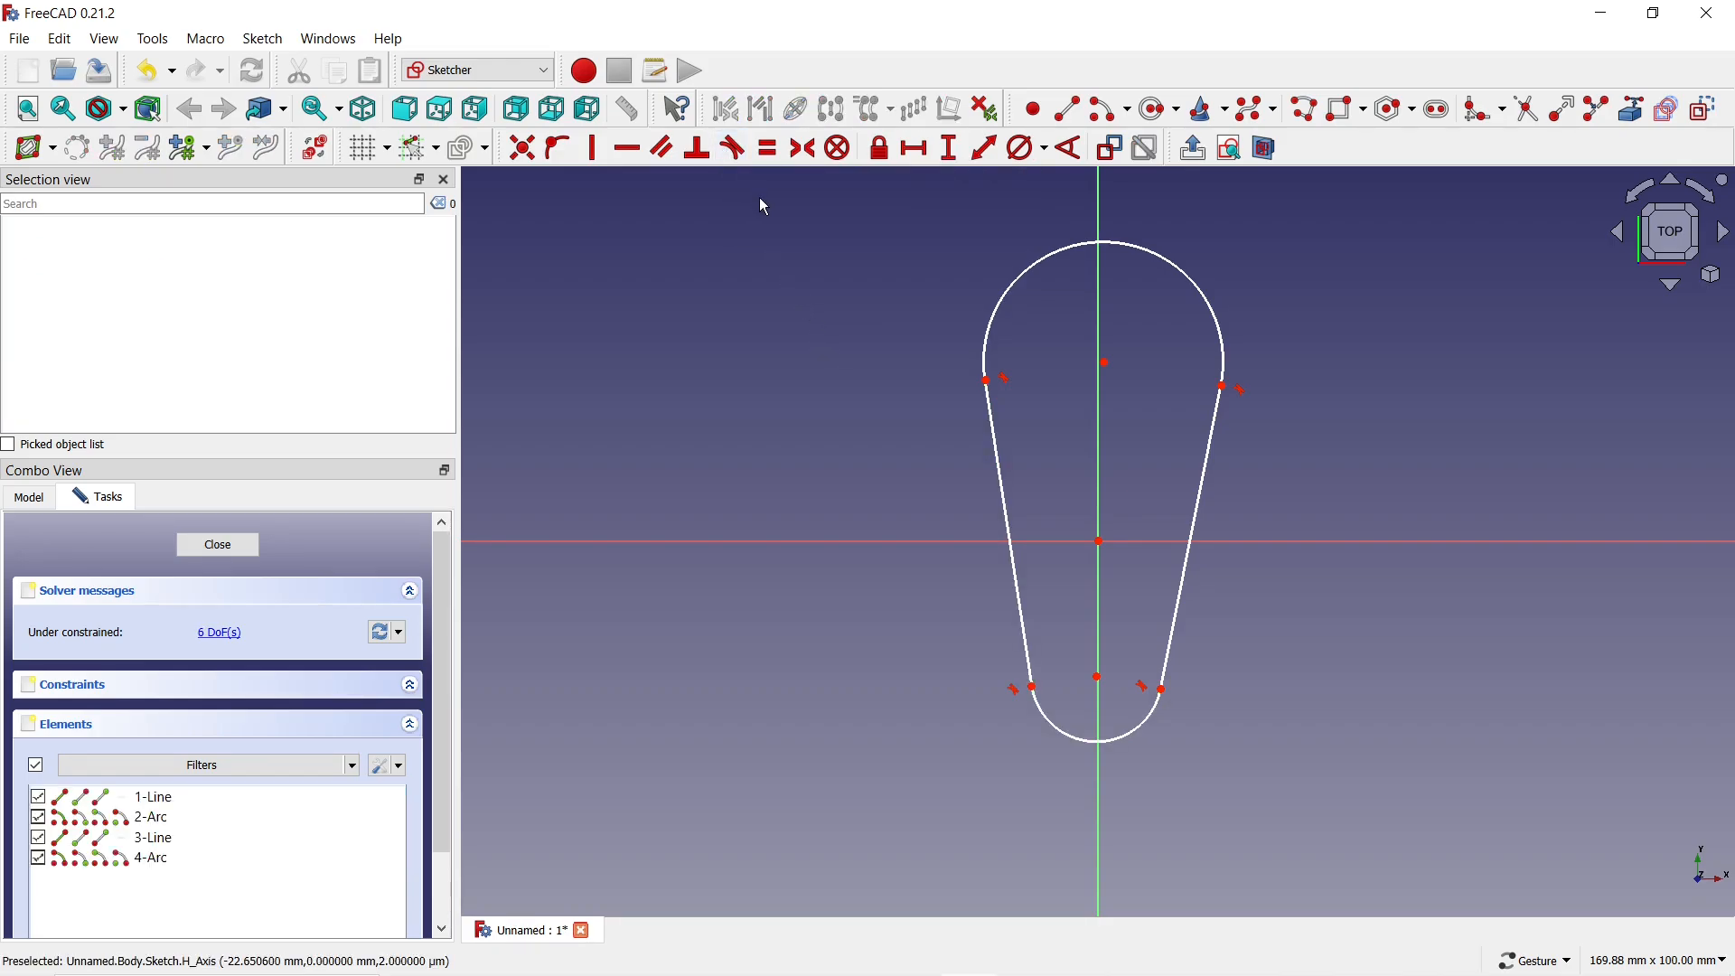
# Move the upper arc's centre slightly off the vertical axis and constrain the vertical distance between the two arc centres to 40 mm.
pyautogui.moveTo(1106, 362)
pyautogui.mouseDown()
pyautogui.moveTo(1130, 375)
pyautogui.moveTo(1063, 392)
pyautogui.moveTo(1099, 479)
pyautogui.moveTo(1115, 376)
pyautogui.moveTo(1084, 411)
pyautogui.moveTo(1104, 355)
pyautogui.moveTo(1087, 391)
pyautogui.mouseUp()
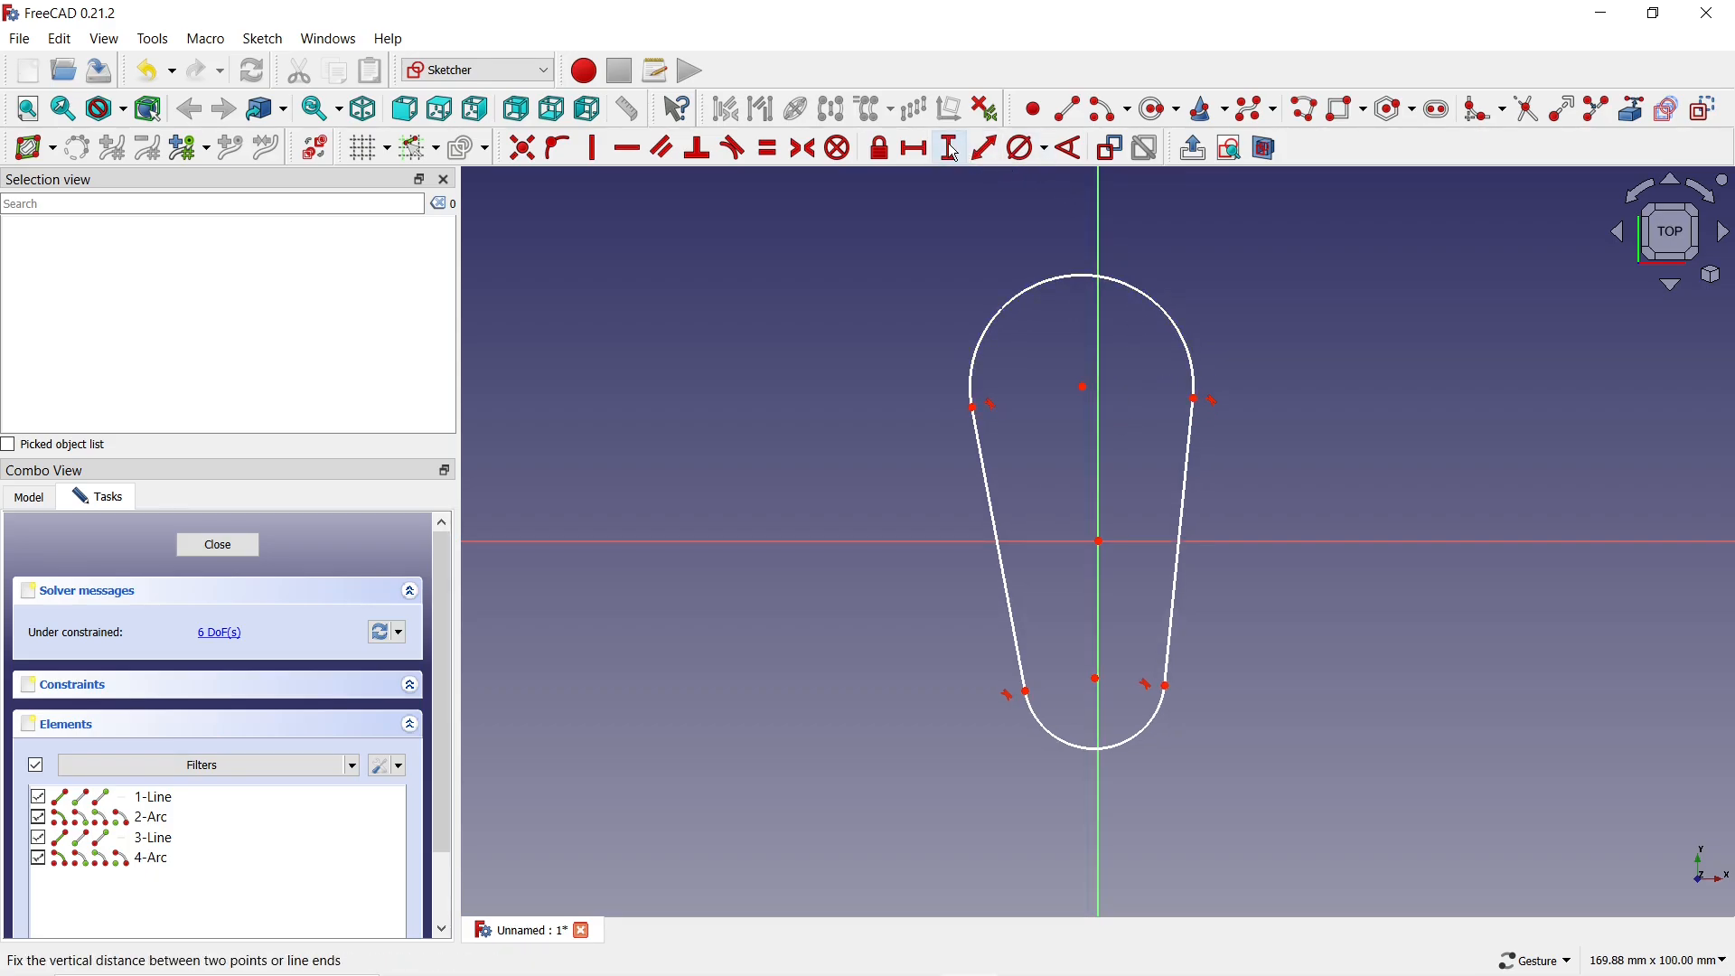
pyautogui.click(952, 149)
pyautogui.click(1084, 387)
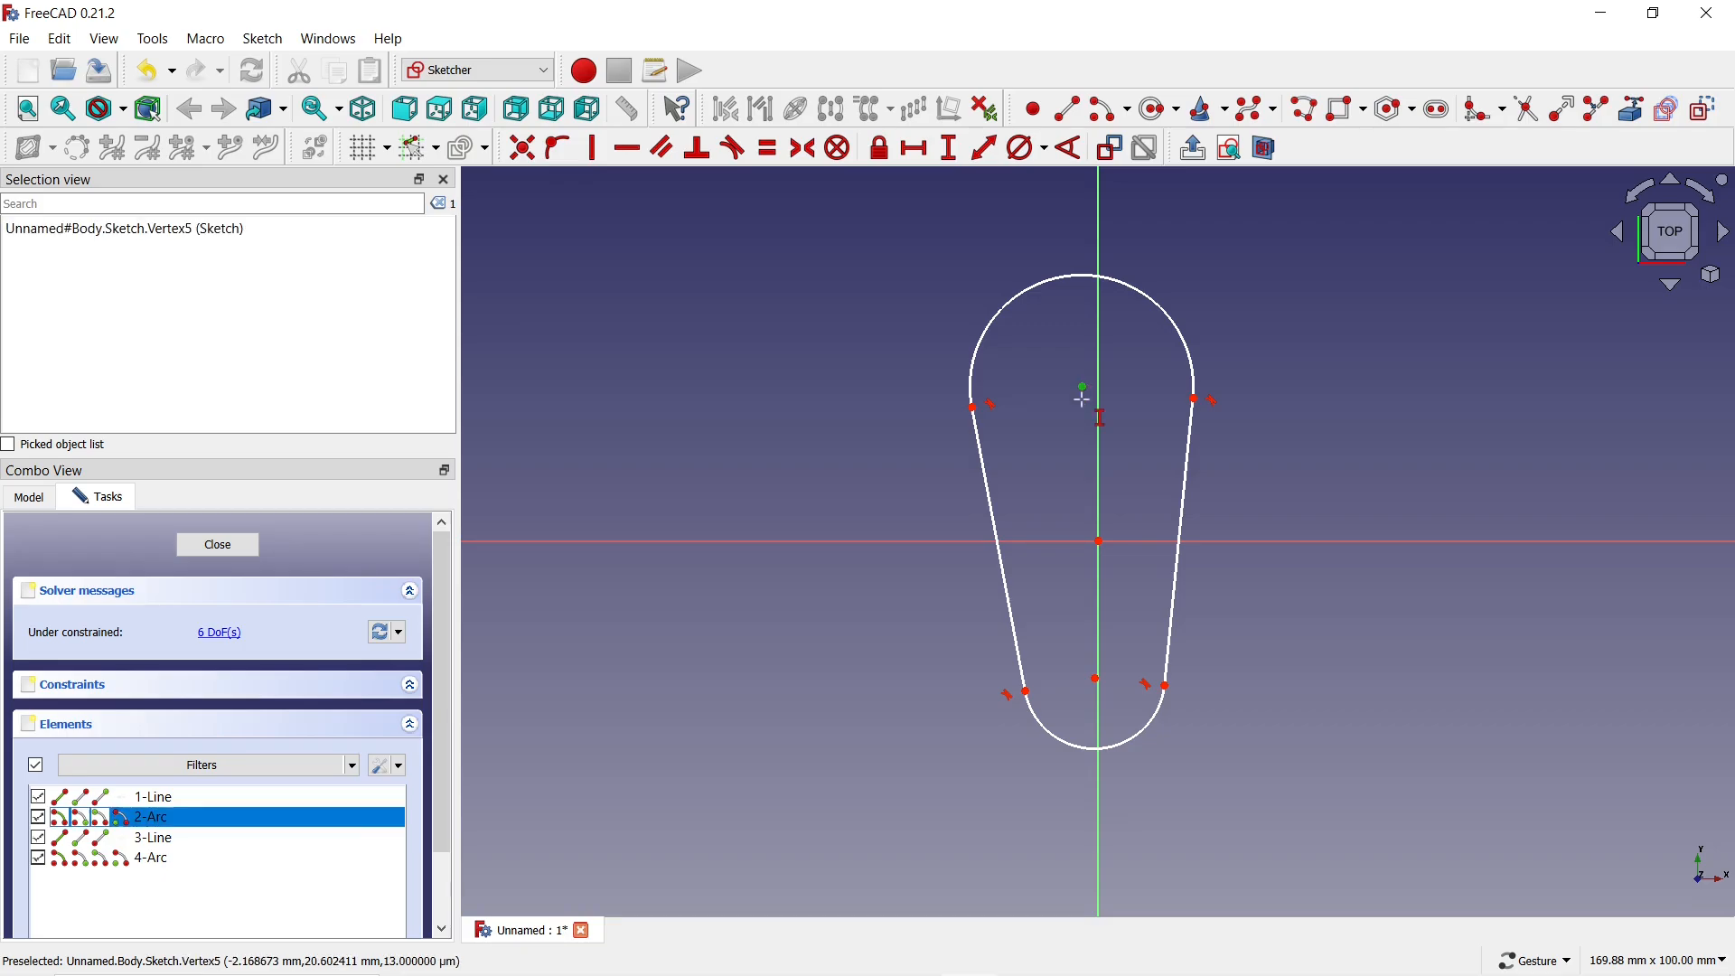
pyautogui.click(1098, 679)
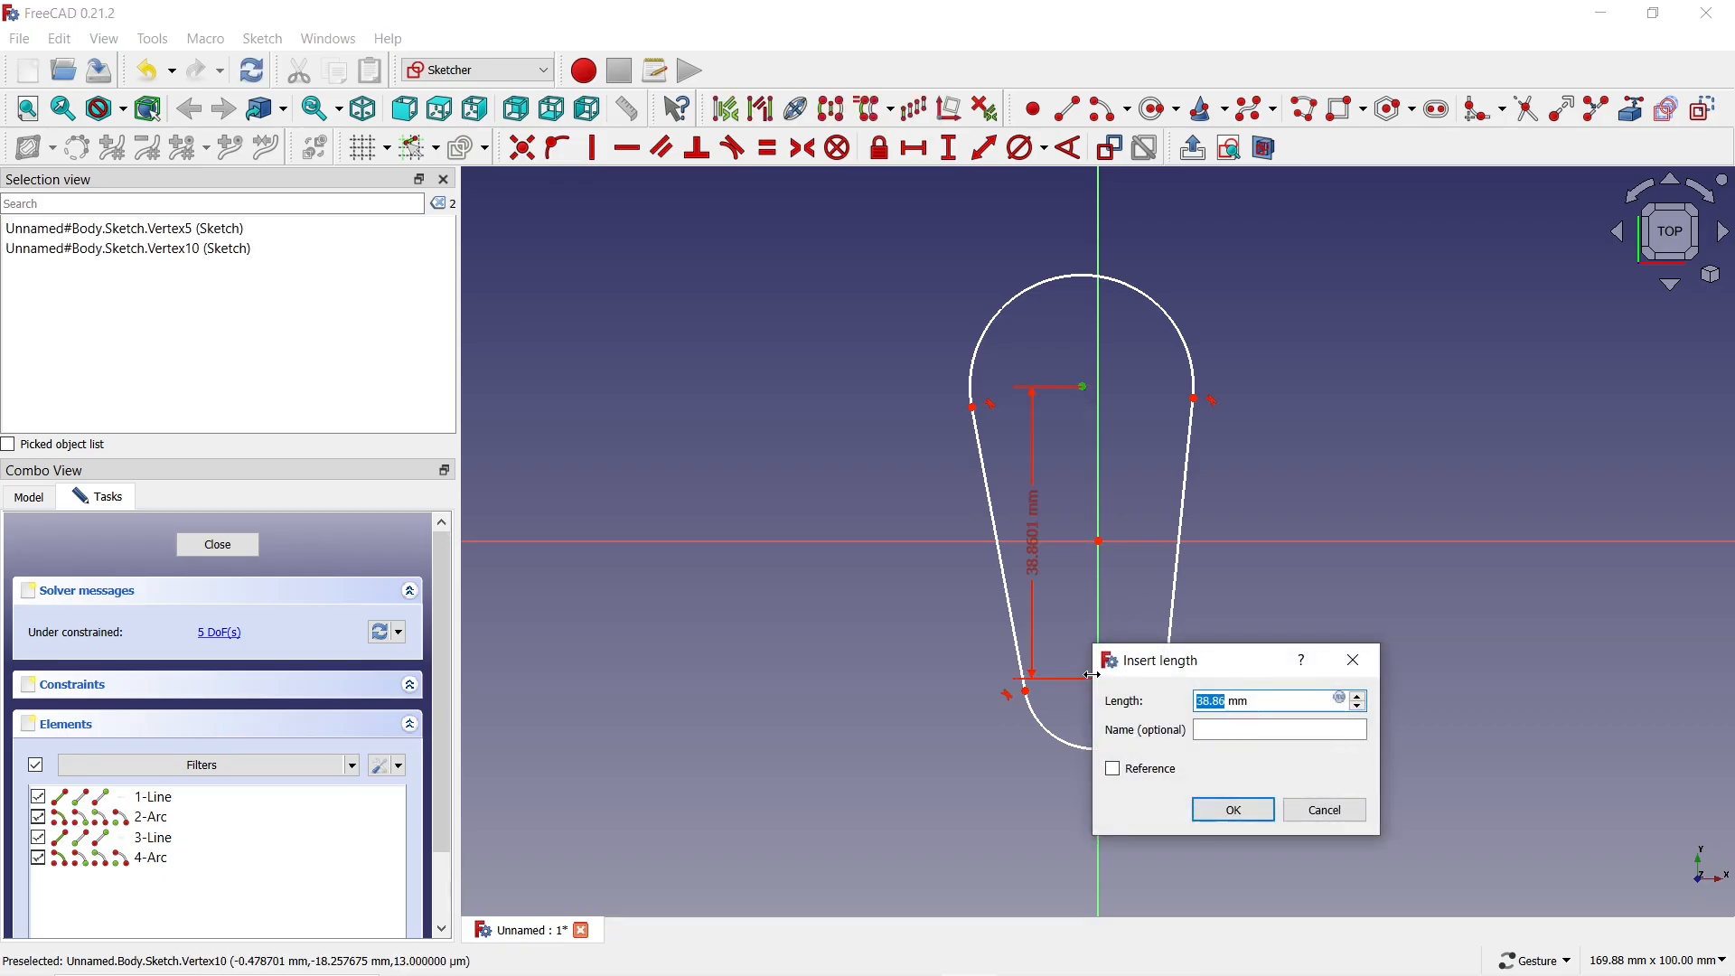
pyautogui.write('40')
pyautogui.click(1231, 810)
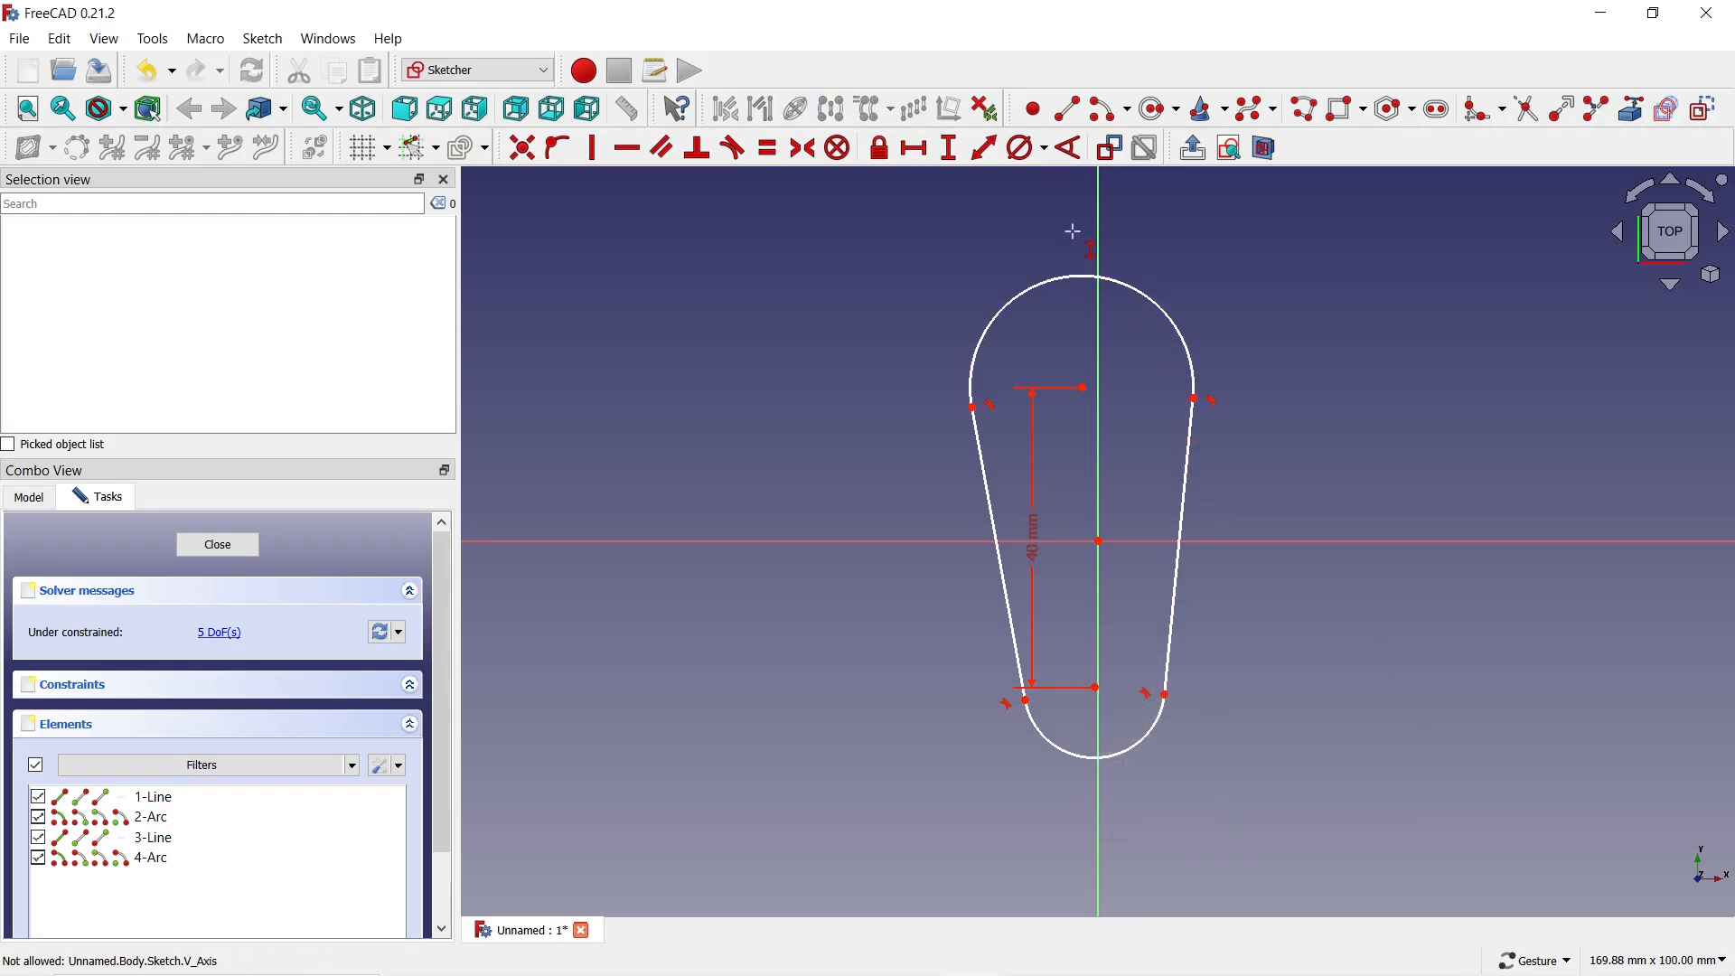
# Constrain the upper arc's diameter to 30 mm and the lower arc's diameter to 20 mm.
pyautogui.click(1023, 152)
pyautogui.click(1142, 297)
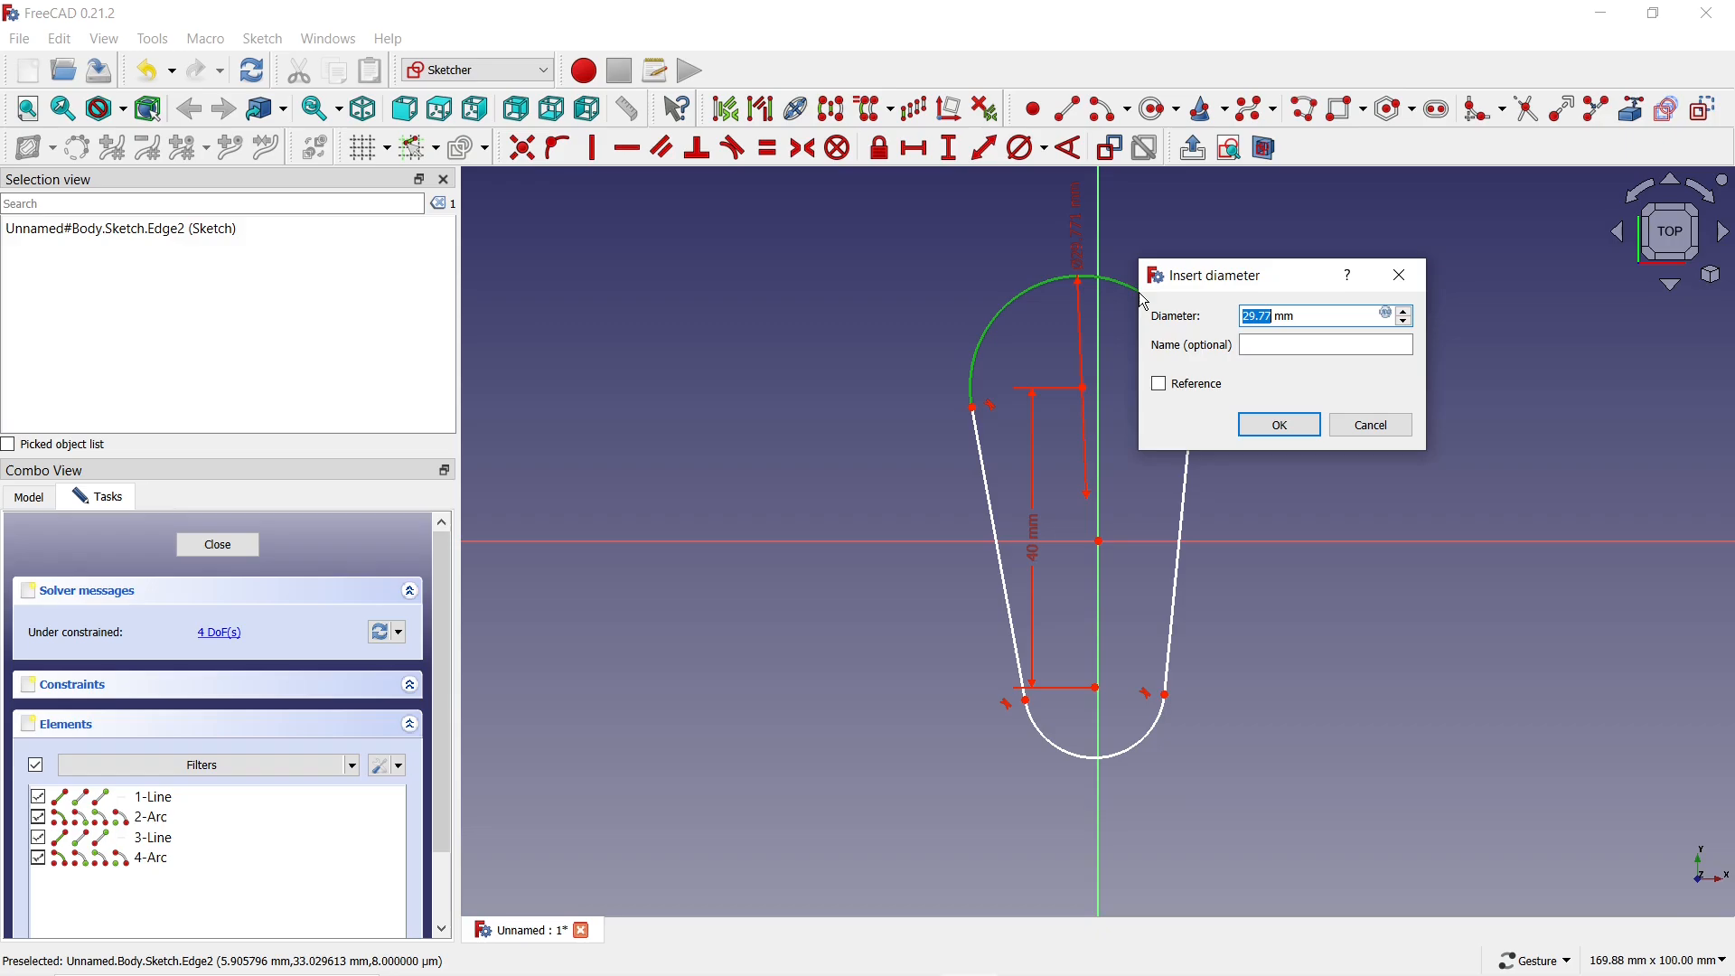
pyautogui.write('30')
pyautogui.click(1287, 426)
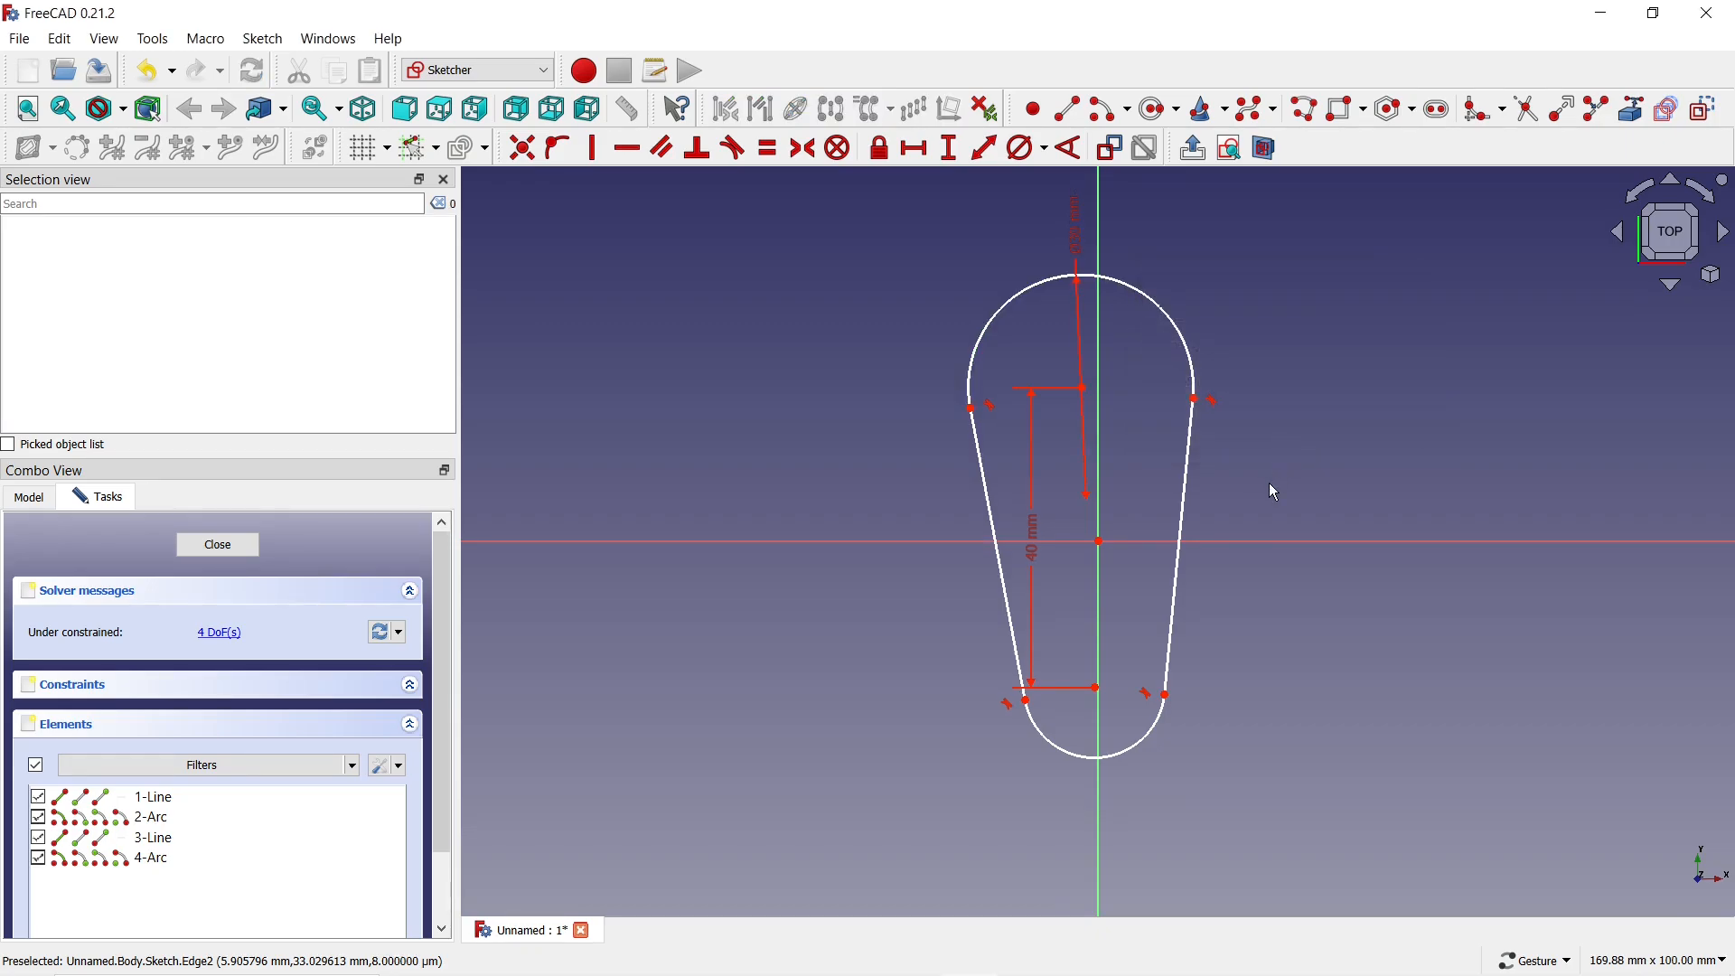
pyautogui.click(1163, 725)
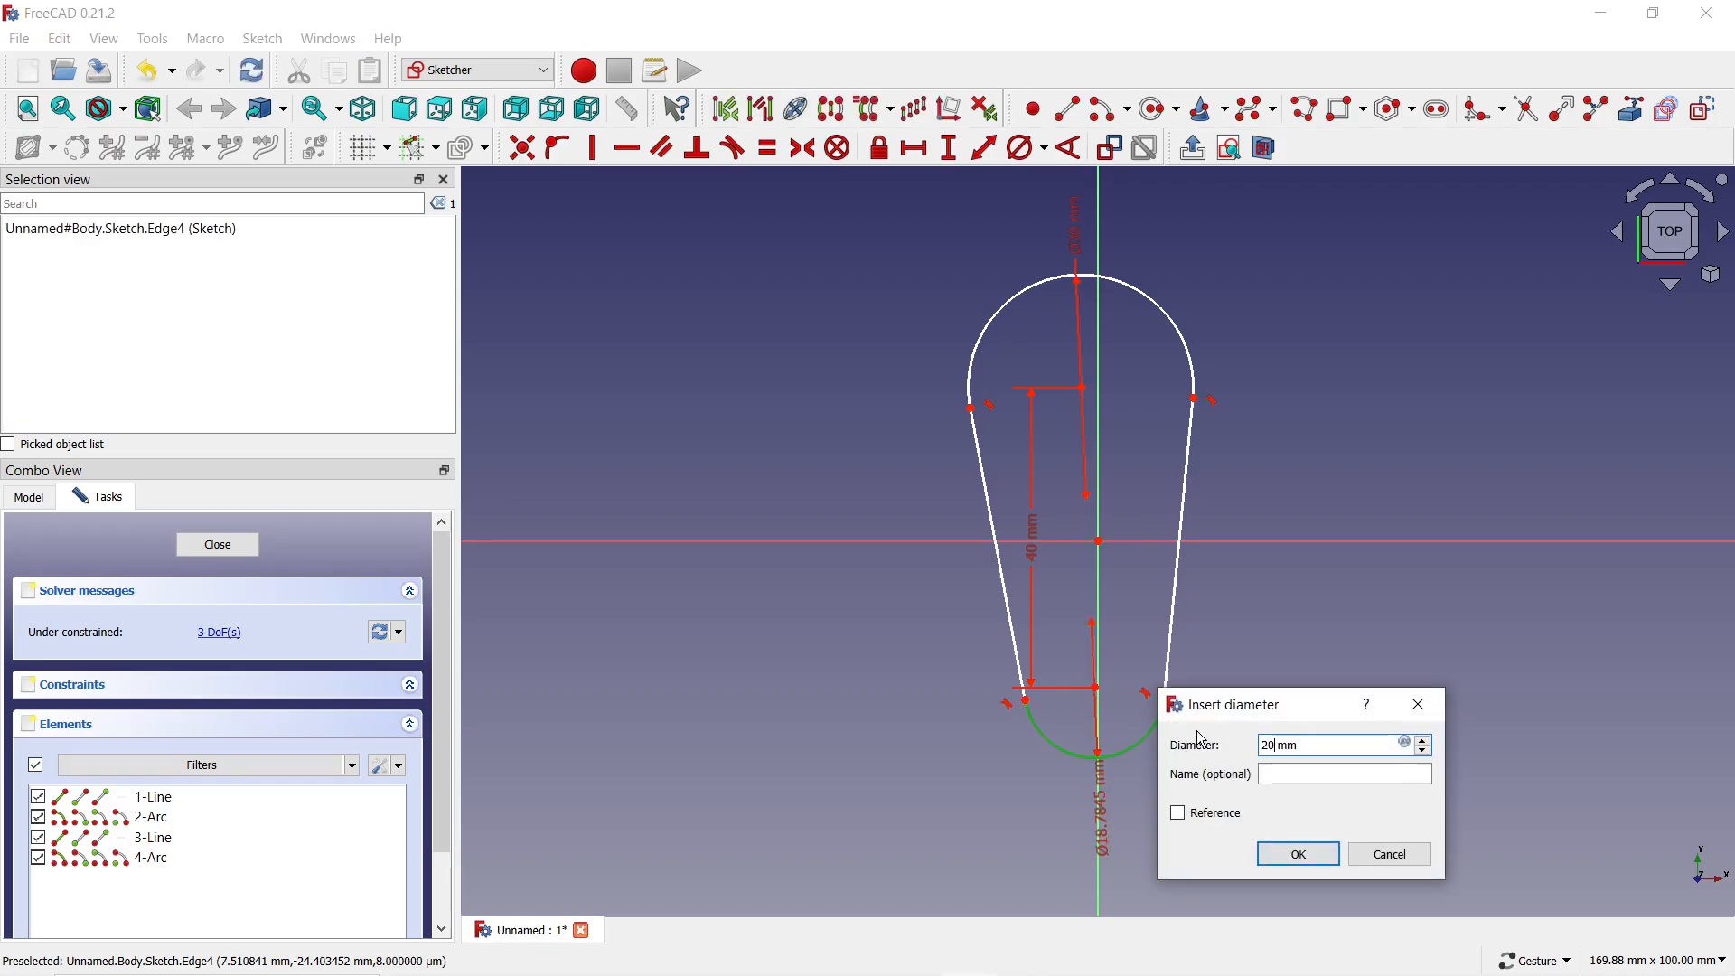
pyautogui.click(1288, 860)
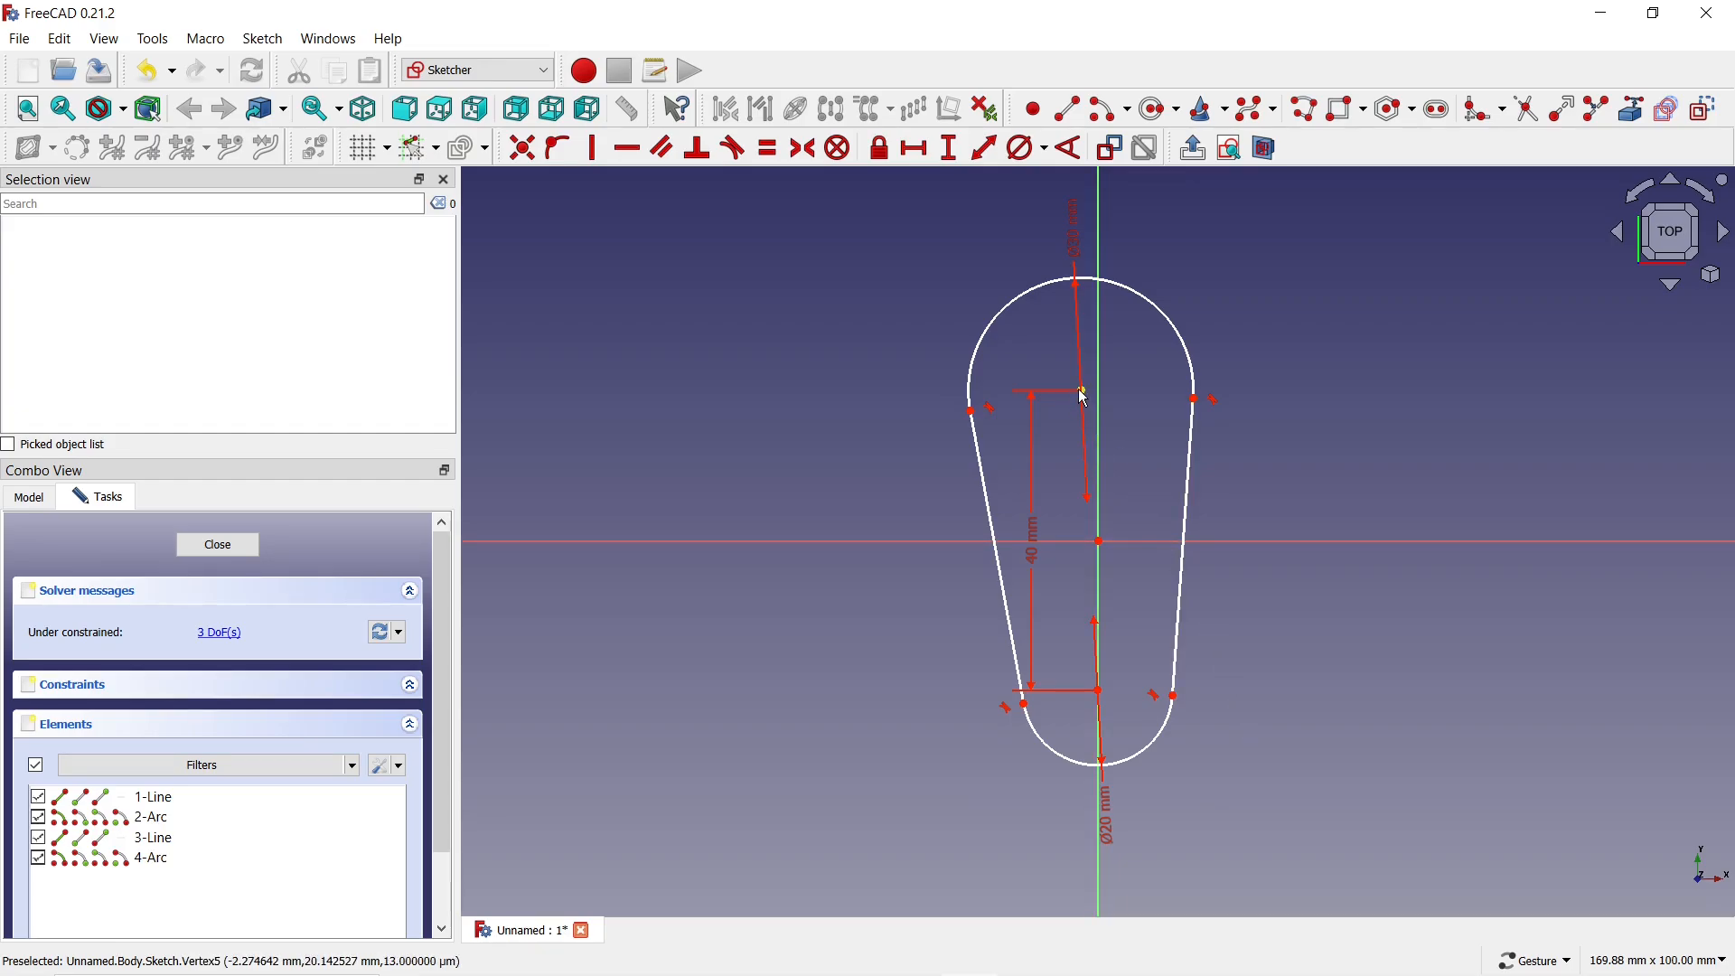
# Shift the upper arc's centre away from the axis and constrain it coincident with the sketch origin.
pyautogui.moveTo(1084, 396)
pyautogui.mouseDown()
pyautogui.moveTo(1115, 437)
pyautogui.moveTo(1201, 480)
pyautogui.moveTo(1042, 415)
pyautogui.moveTo(1045, 484)
pyautogui.moveTo(1153, 515)
pyautogui.moveTo(1059, 463)
pyautogui.mouseUp()
pyautogui.click(1061, 459)
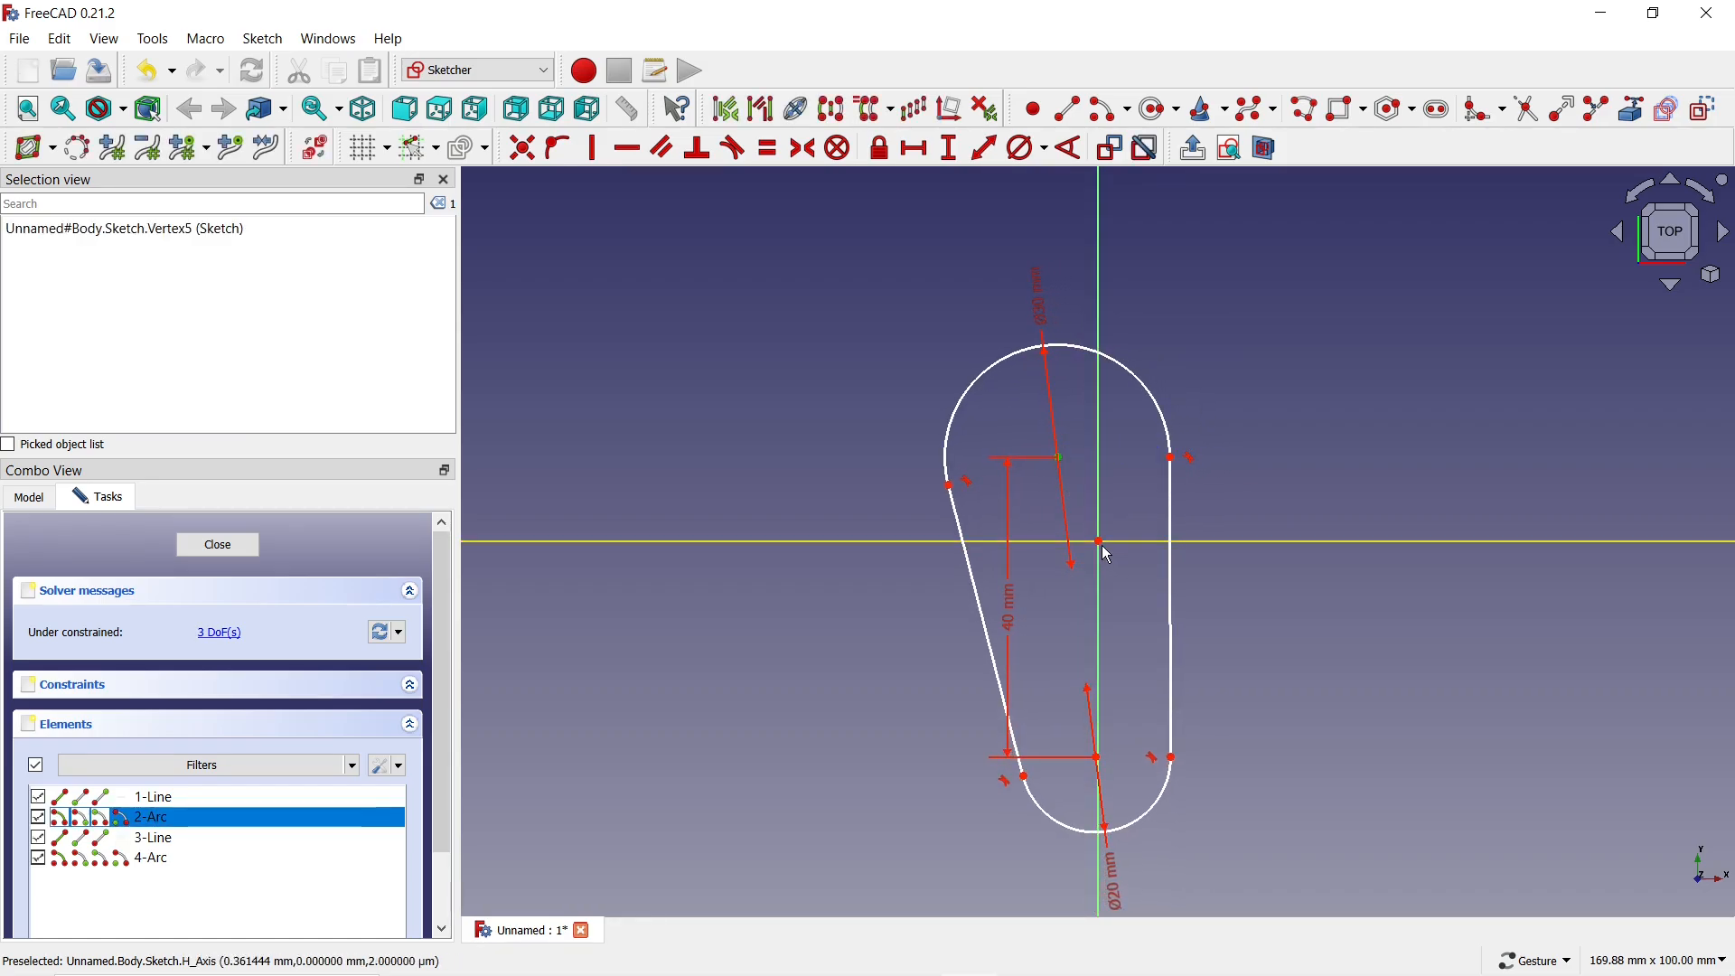
pyautogui.click(1100, 543)
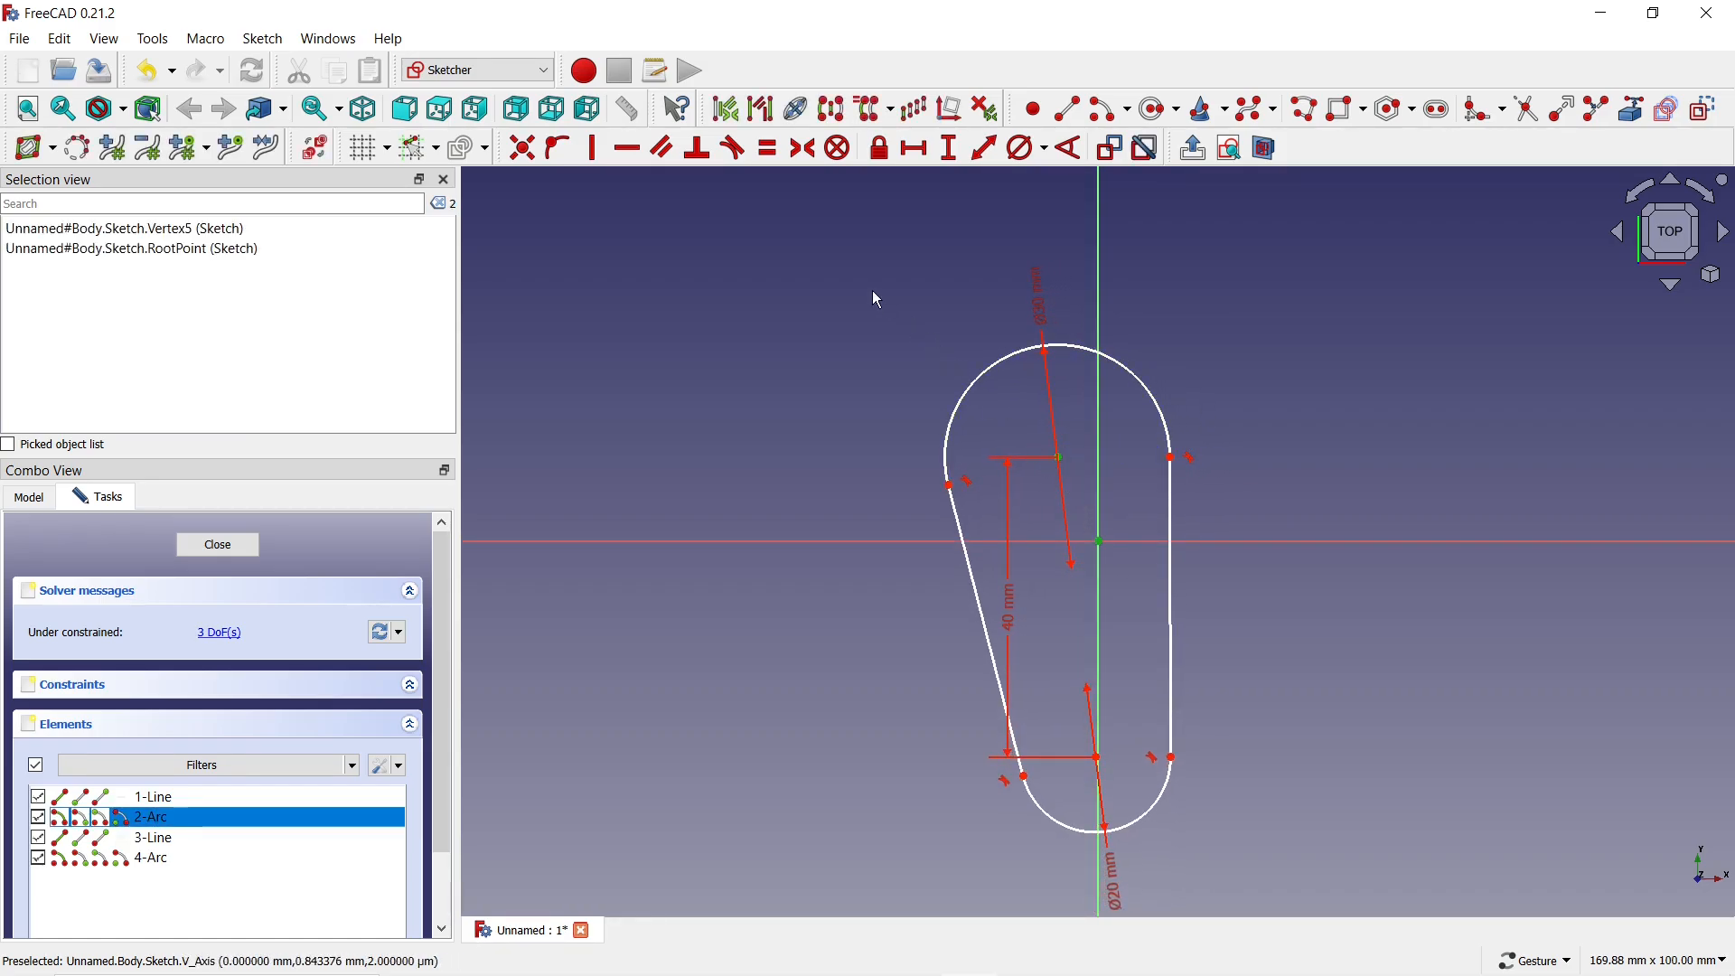
pyautogui.click(522, 149)
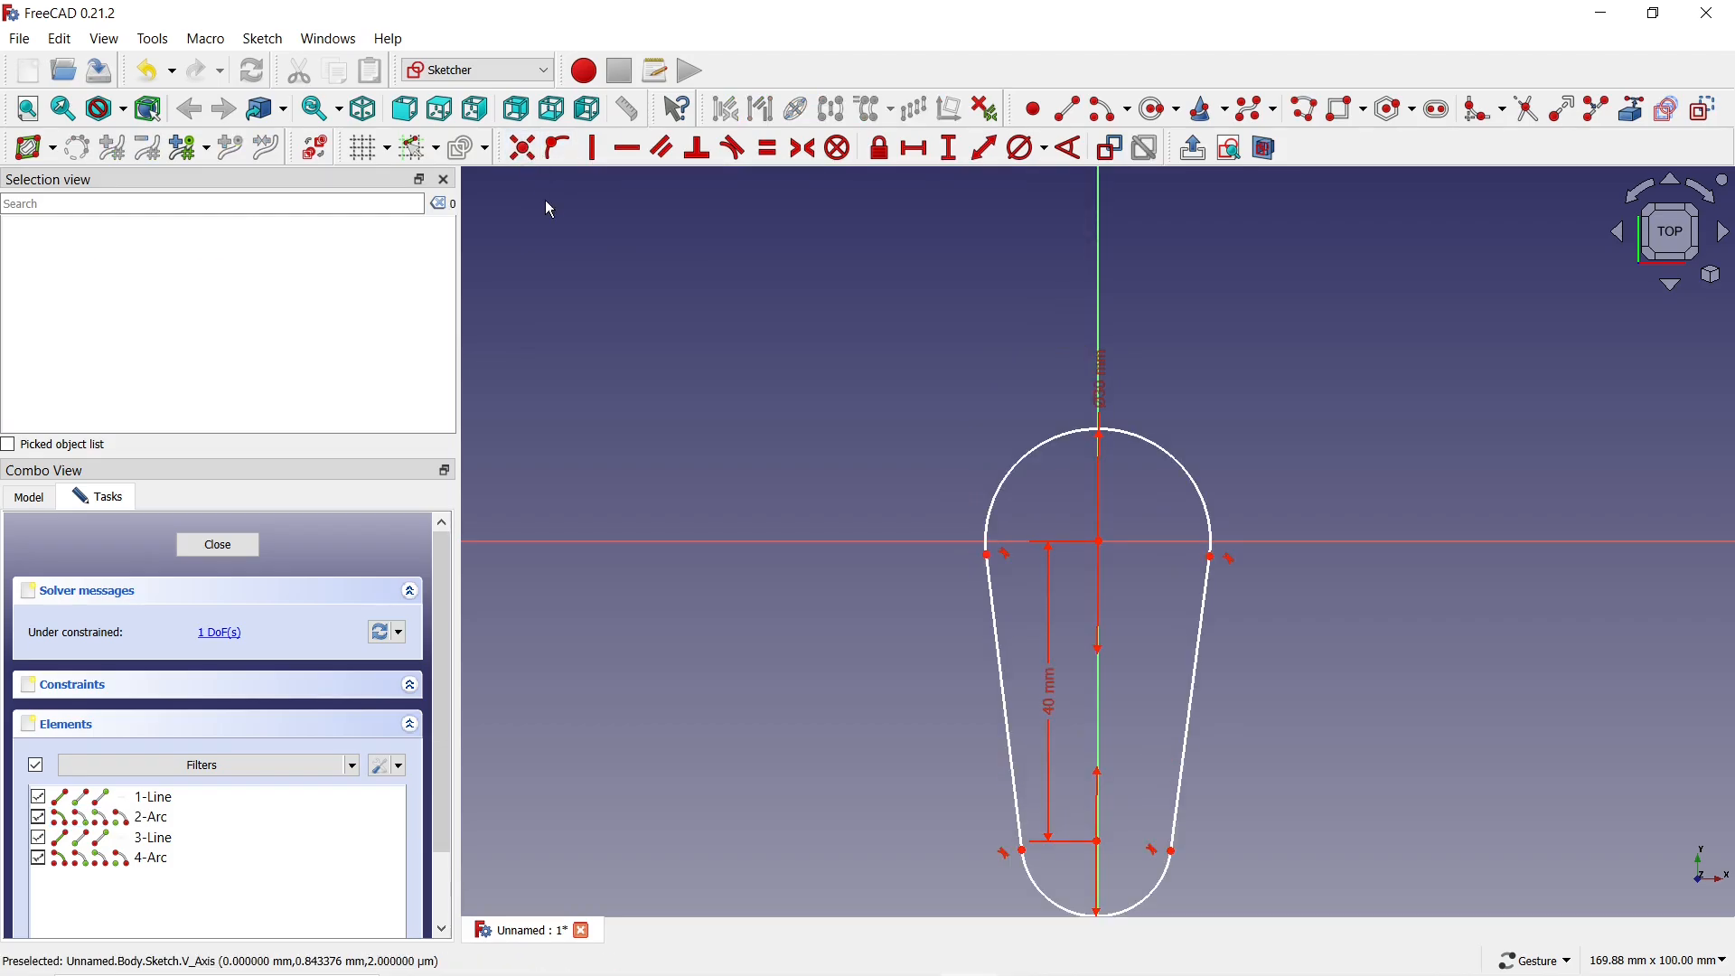
# Constrain the lower arc's centre onto the vertical axis and finish the sketch.
pyautogui.scroll(-3, 973, 416)
pyautogui.scroll(5, 1066, 646)
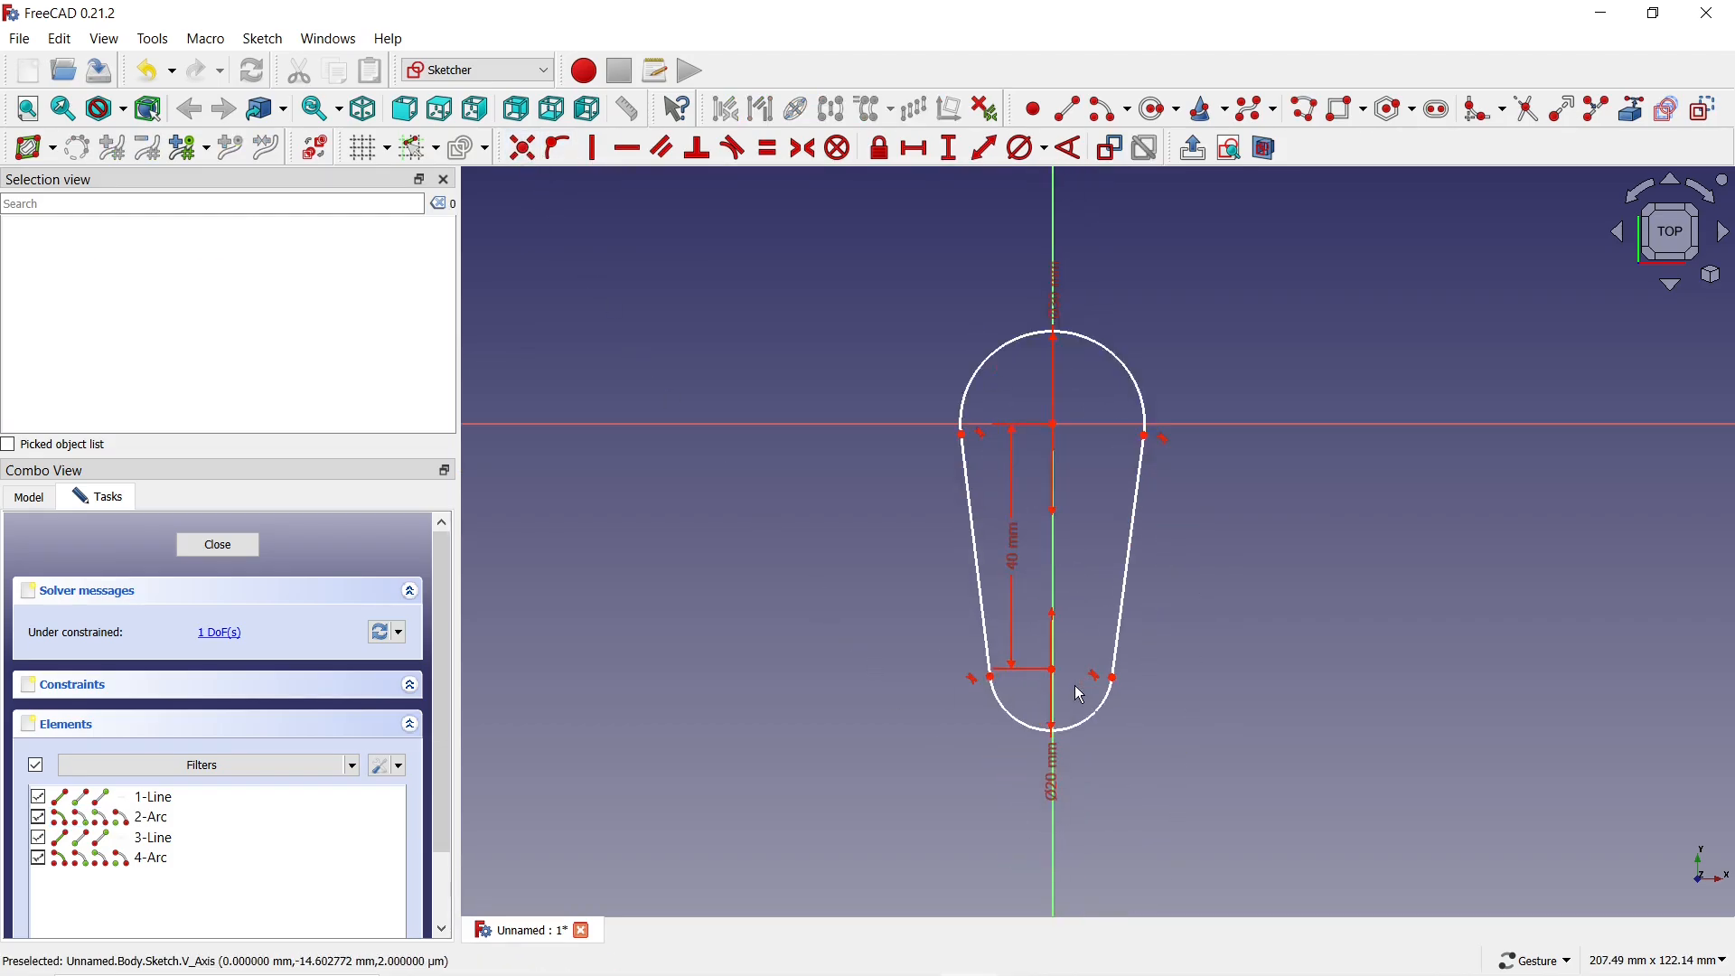
pyautogui.moveTo(1046, 666)
pyautogui.mouseDown()
pyautogui.moveTo(984, 647)
pyautogui.moveTo(1073, 666)
pyautogui.moveTo(1130, 636)
pyautogui.moveTo(986, 655)
pyautogui.moveTo(1199, 714)
pyautogui.moveTo(920, 667)
pyautogui.moveTo(1090, 669)
pyautogui.mouseUp()
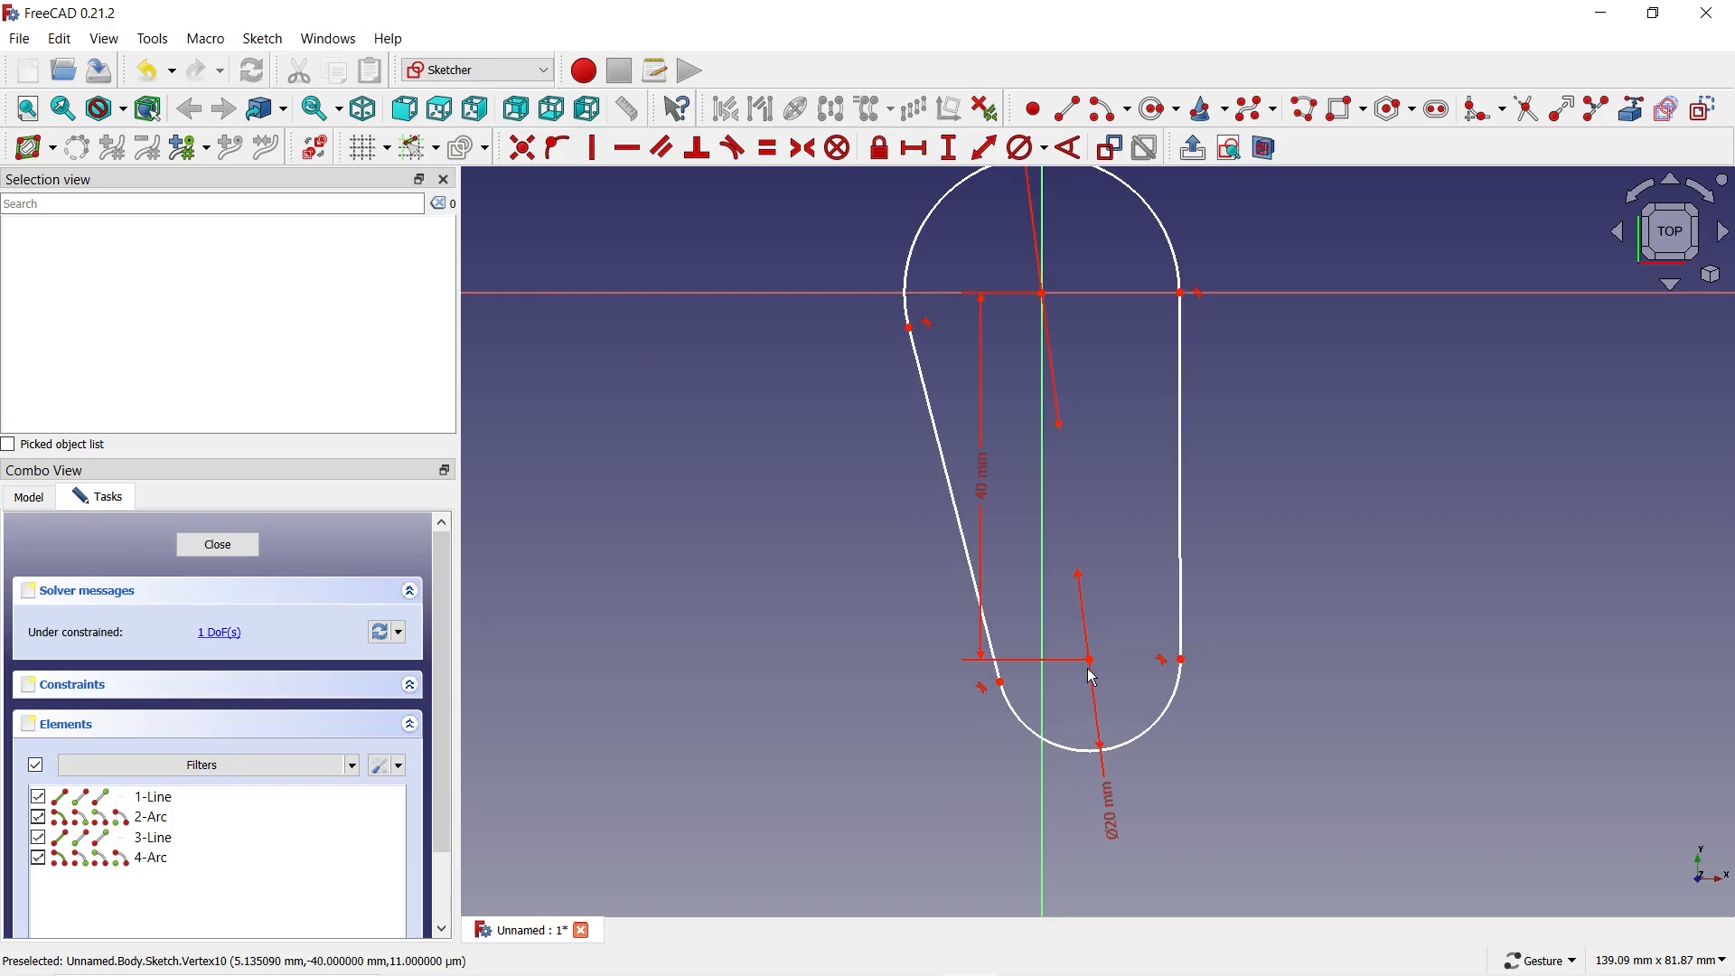
pyautogui.click(1093, 663)
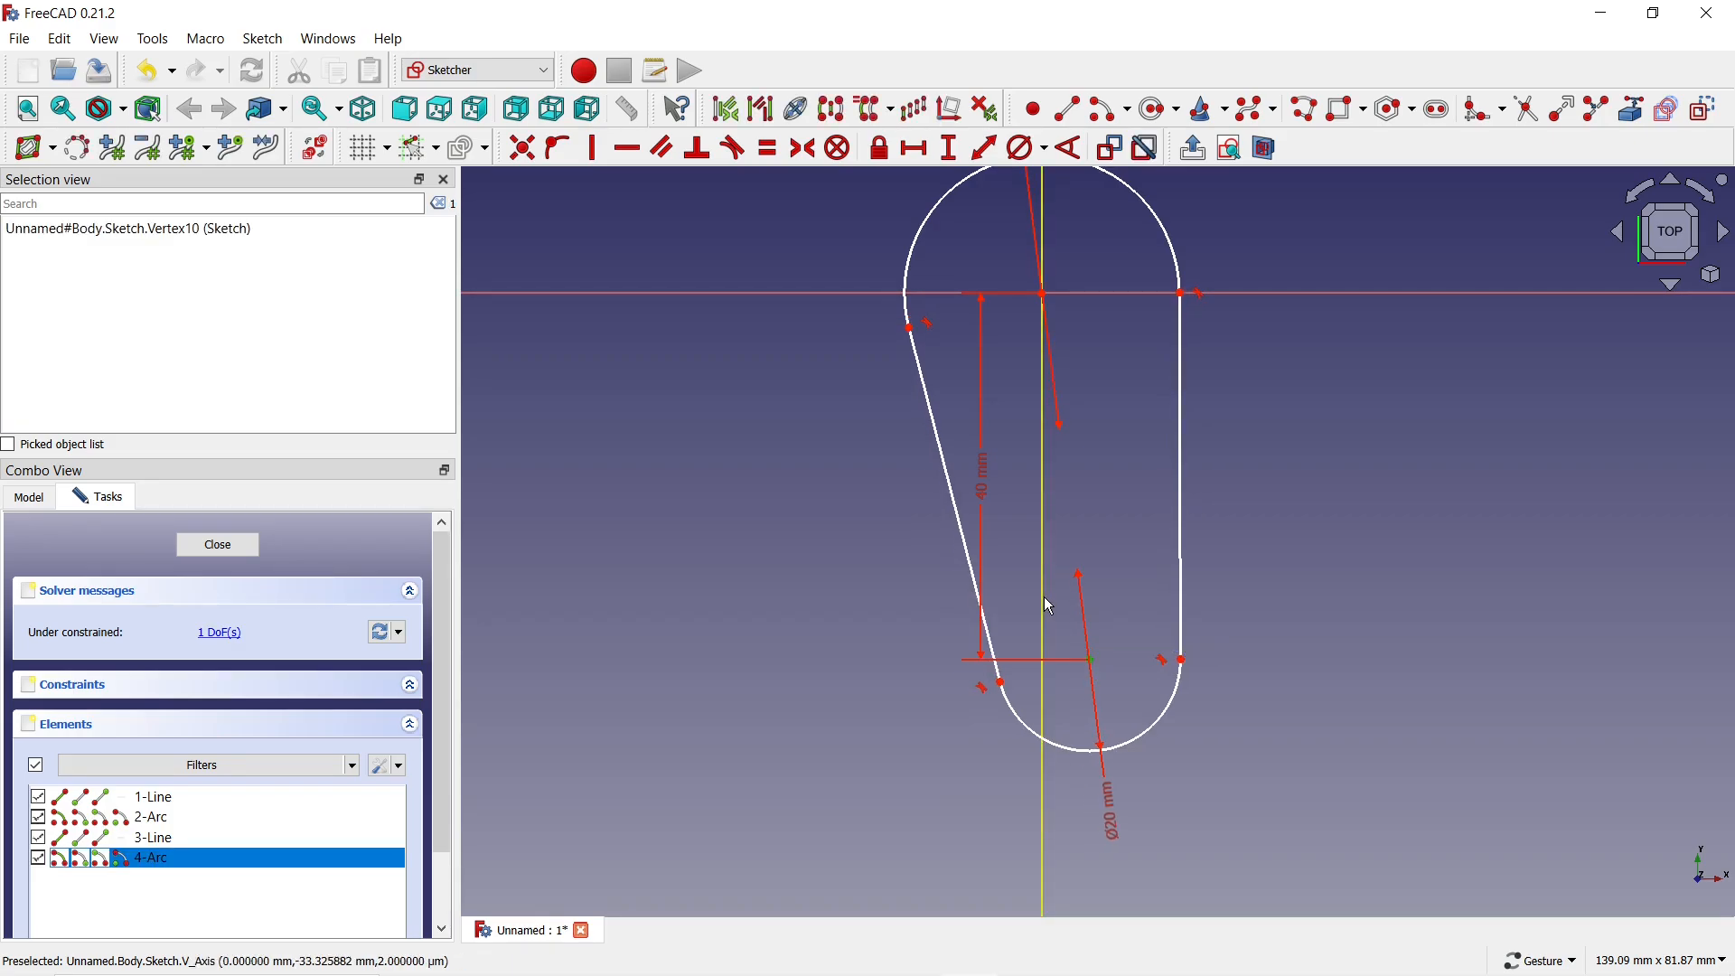
pyautogui.click(1041, 630)
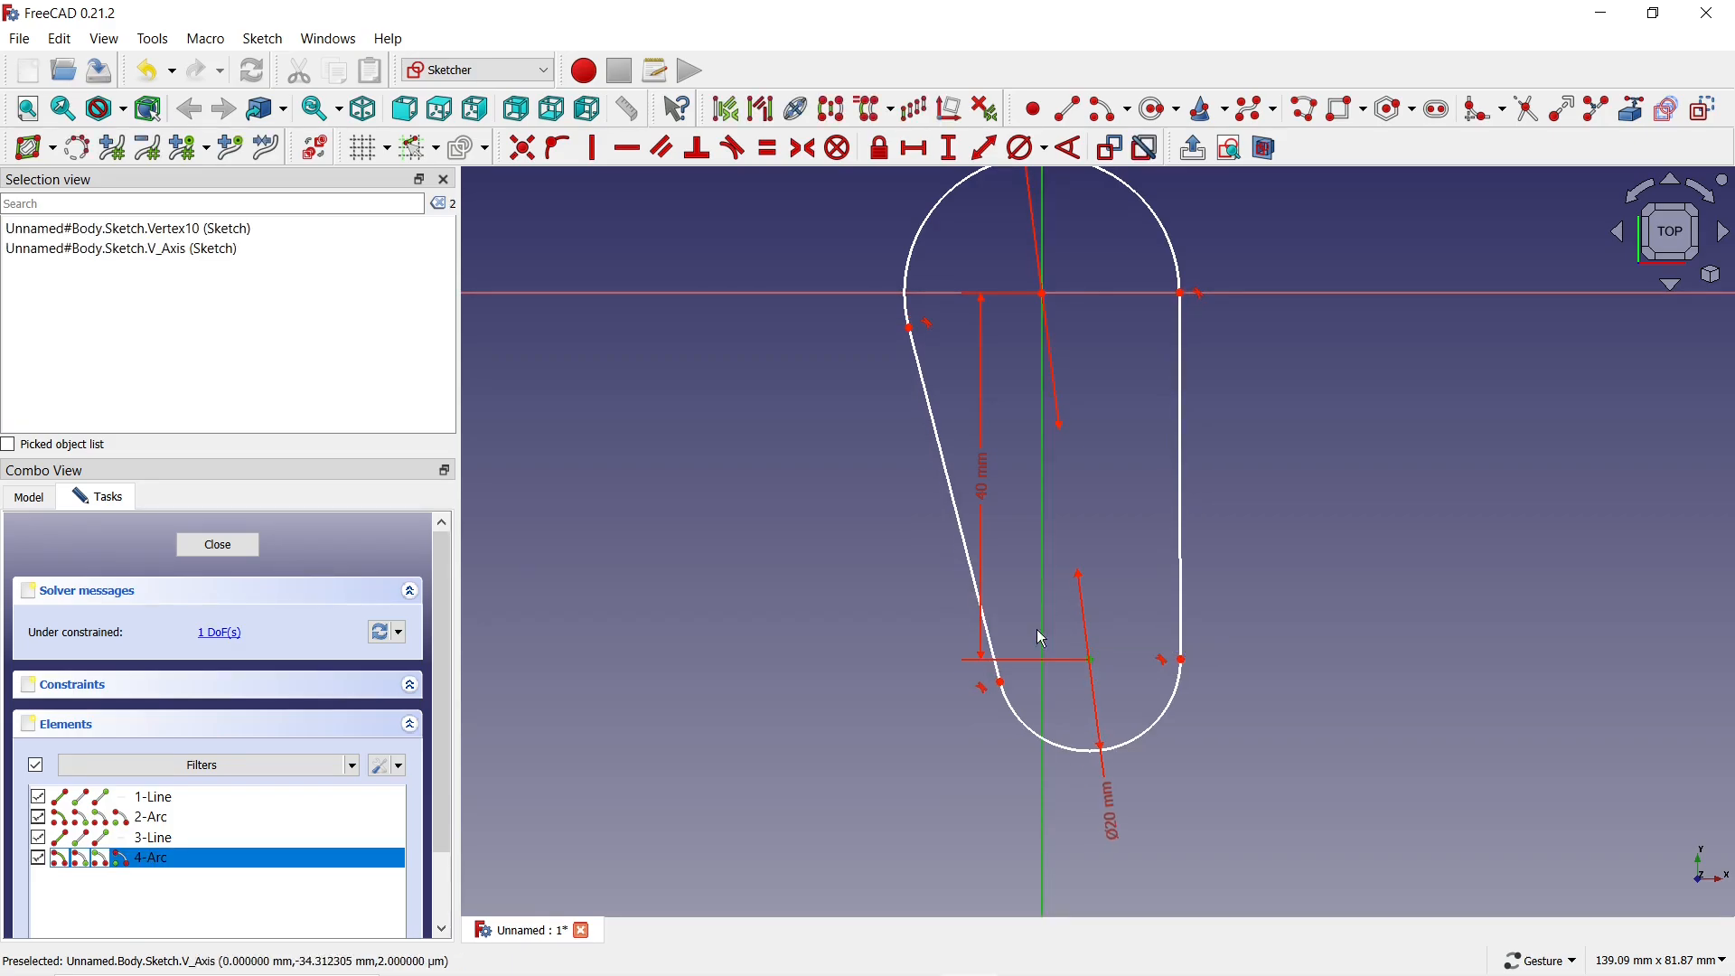
pyautogui.click(557, 149)
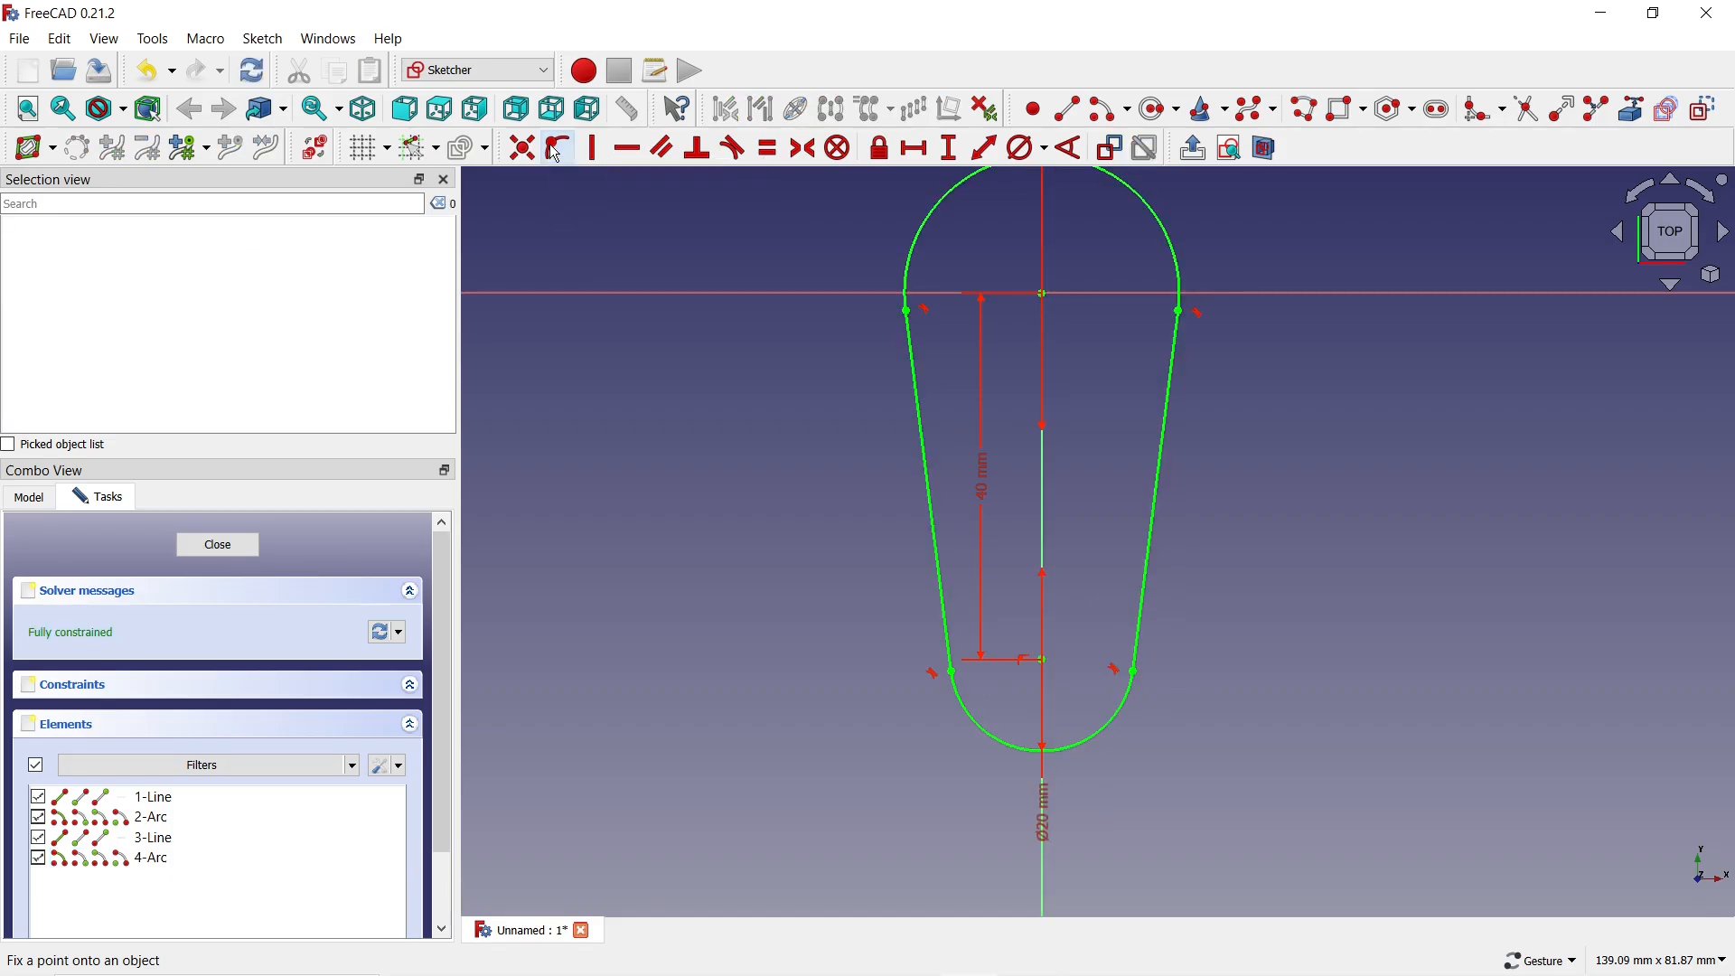
pyautogui.click(221, 546)
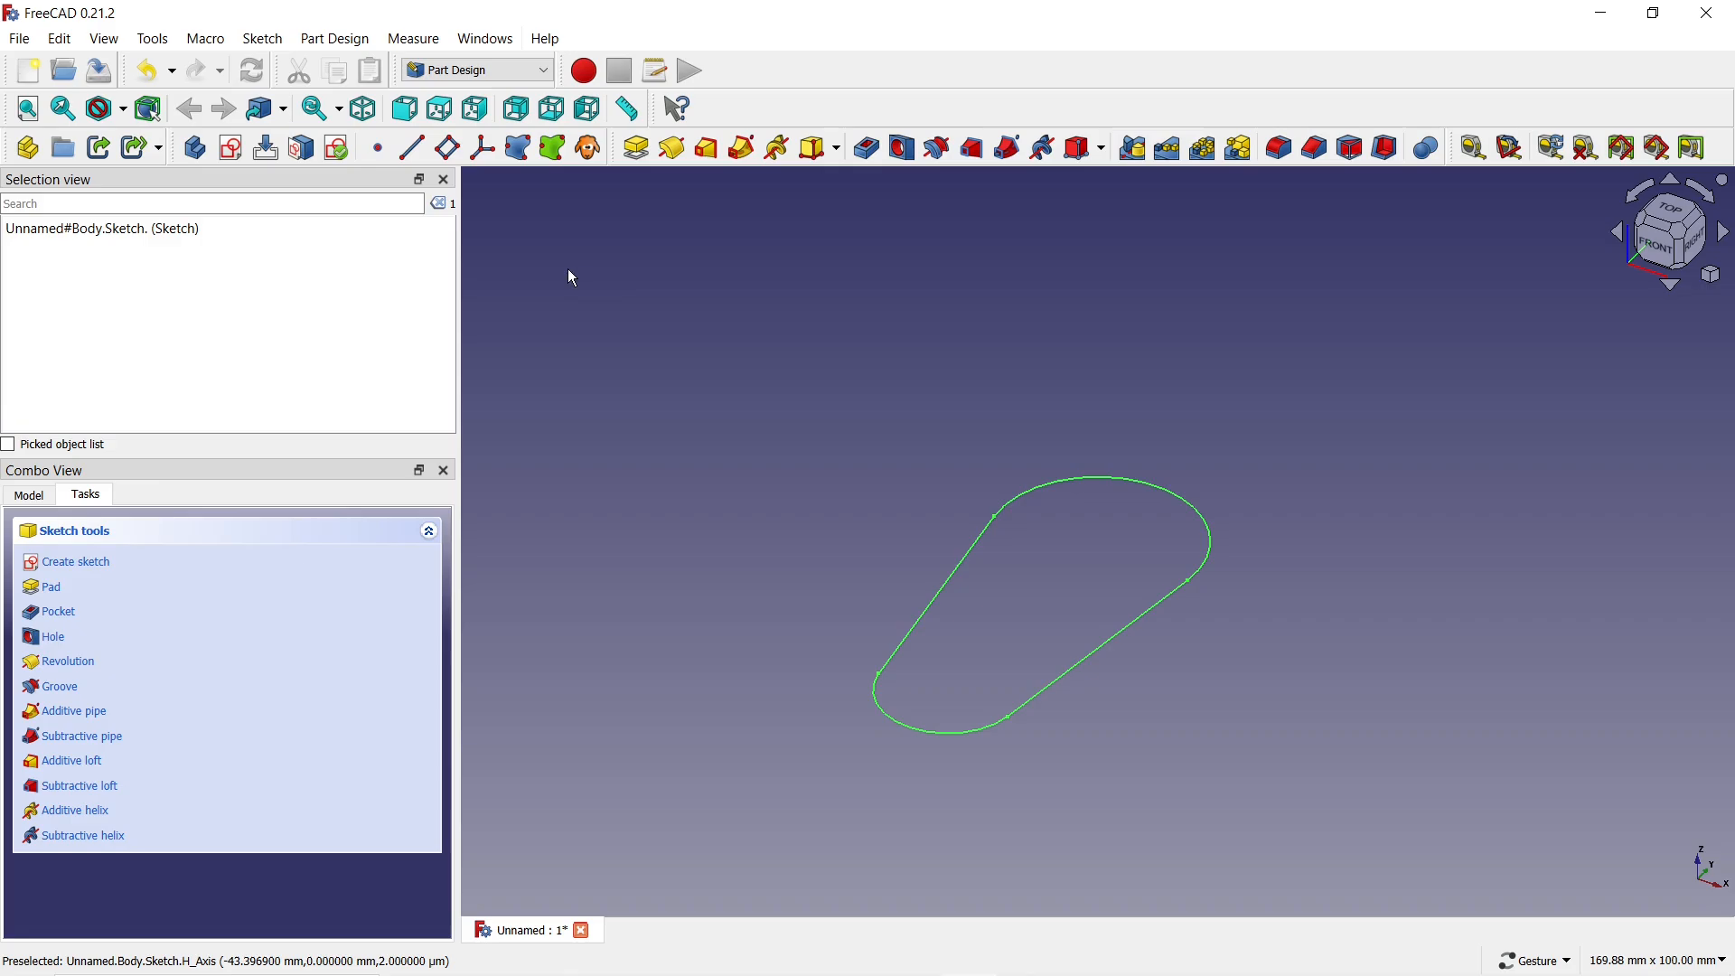
# Create a new sketch on the YZ plane.
pyautogui.click(231, 149)
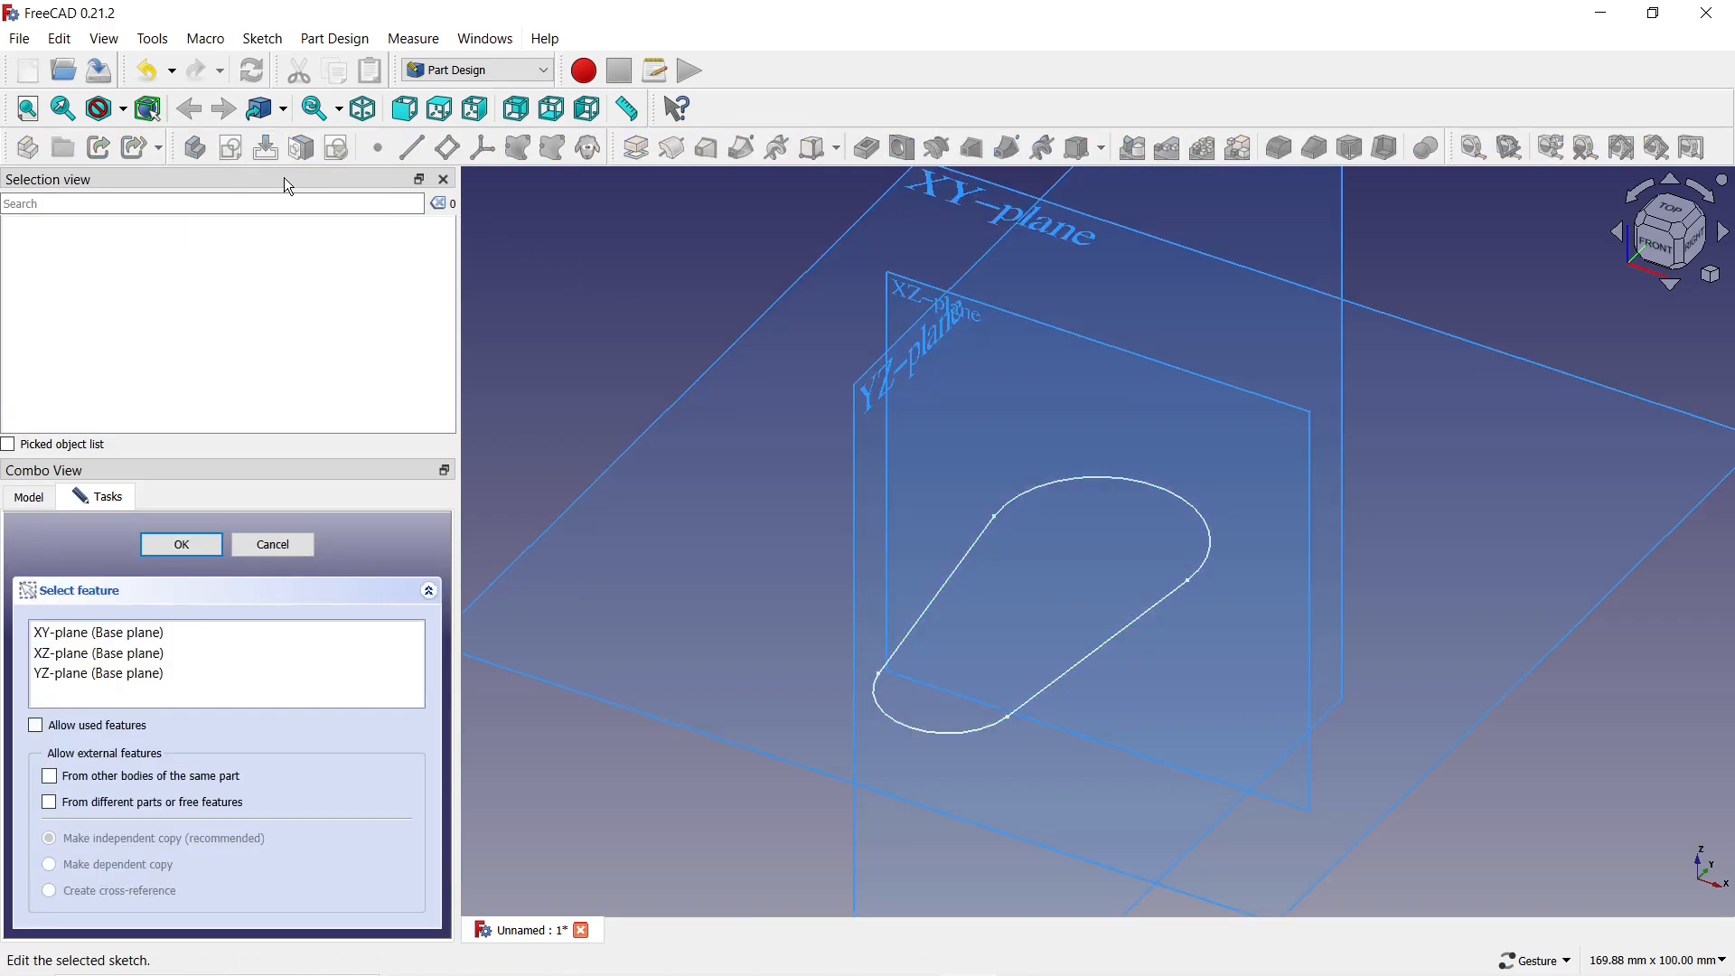
pyautogui.moveTo(1407, 351)
pyautogui.mouseDown()
pyautogui.moveTo(1289, 356)
pyautogui.moveTo(1130, 403)
pyautogui.moveTo(1029, 491)
pyautogui.moveTo(1025, 553)
pyautogui.moveTo(982, 425)
pyautogui.mouseUp()
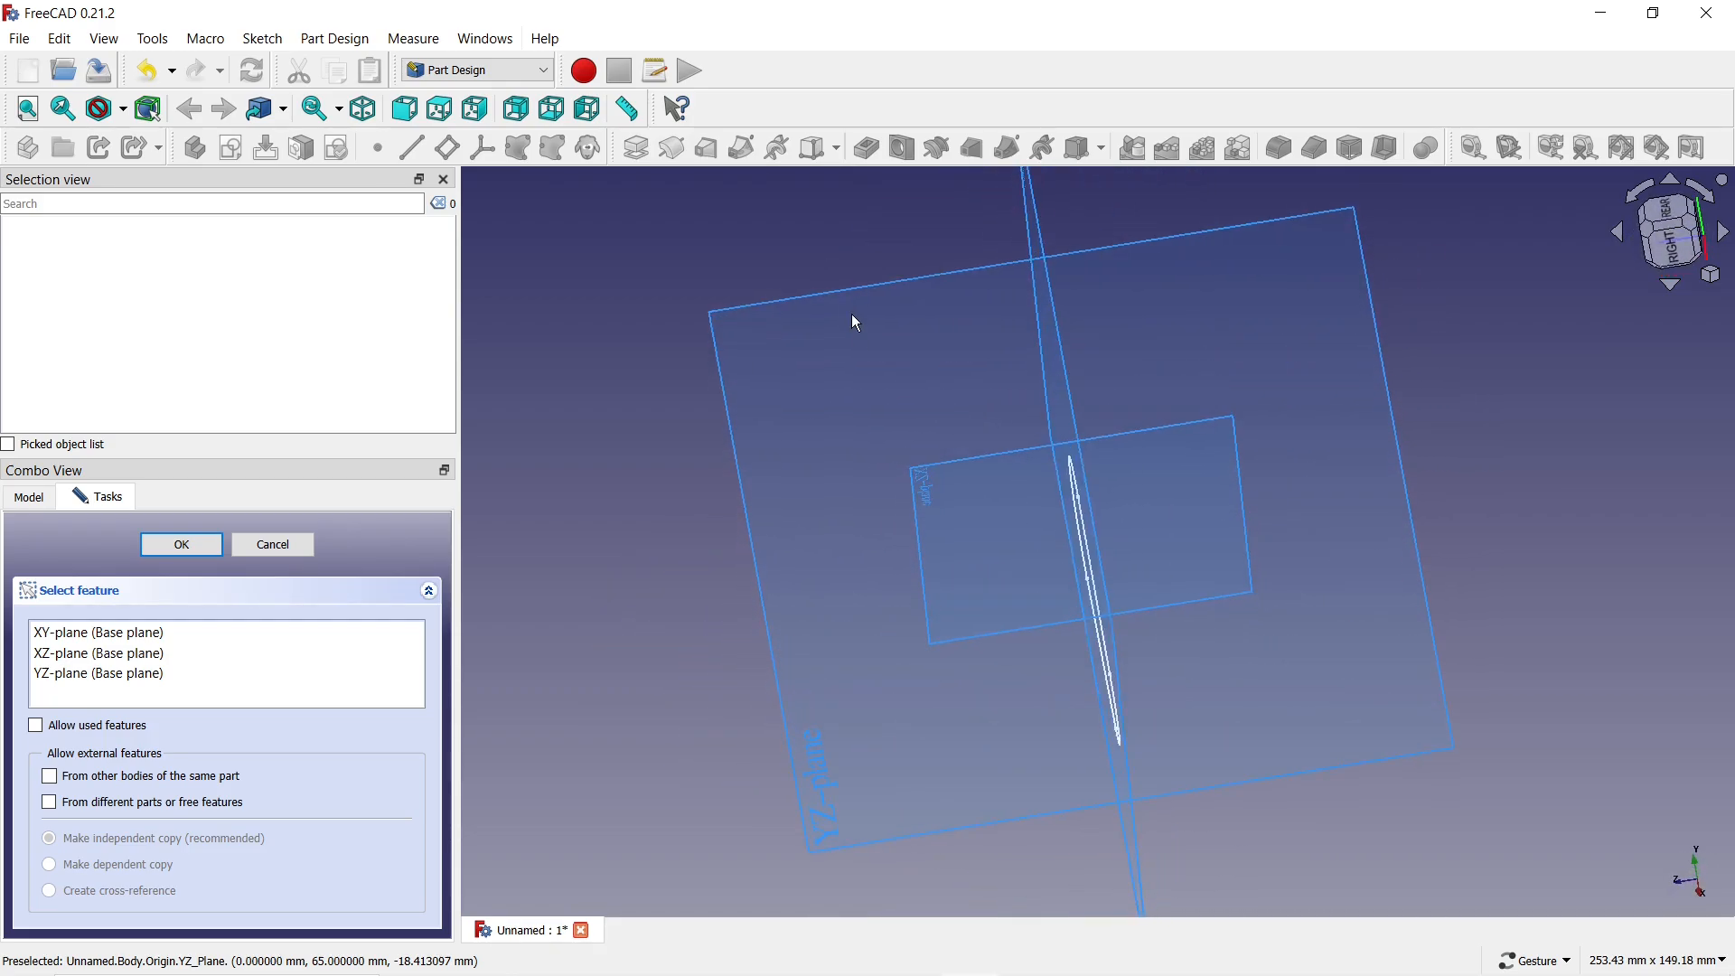
pyautogui.click(848, 285)
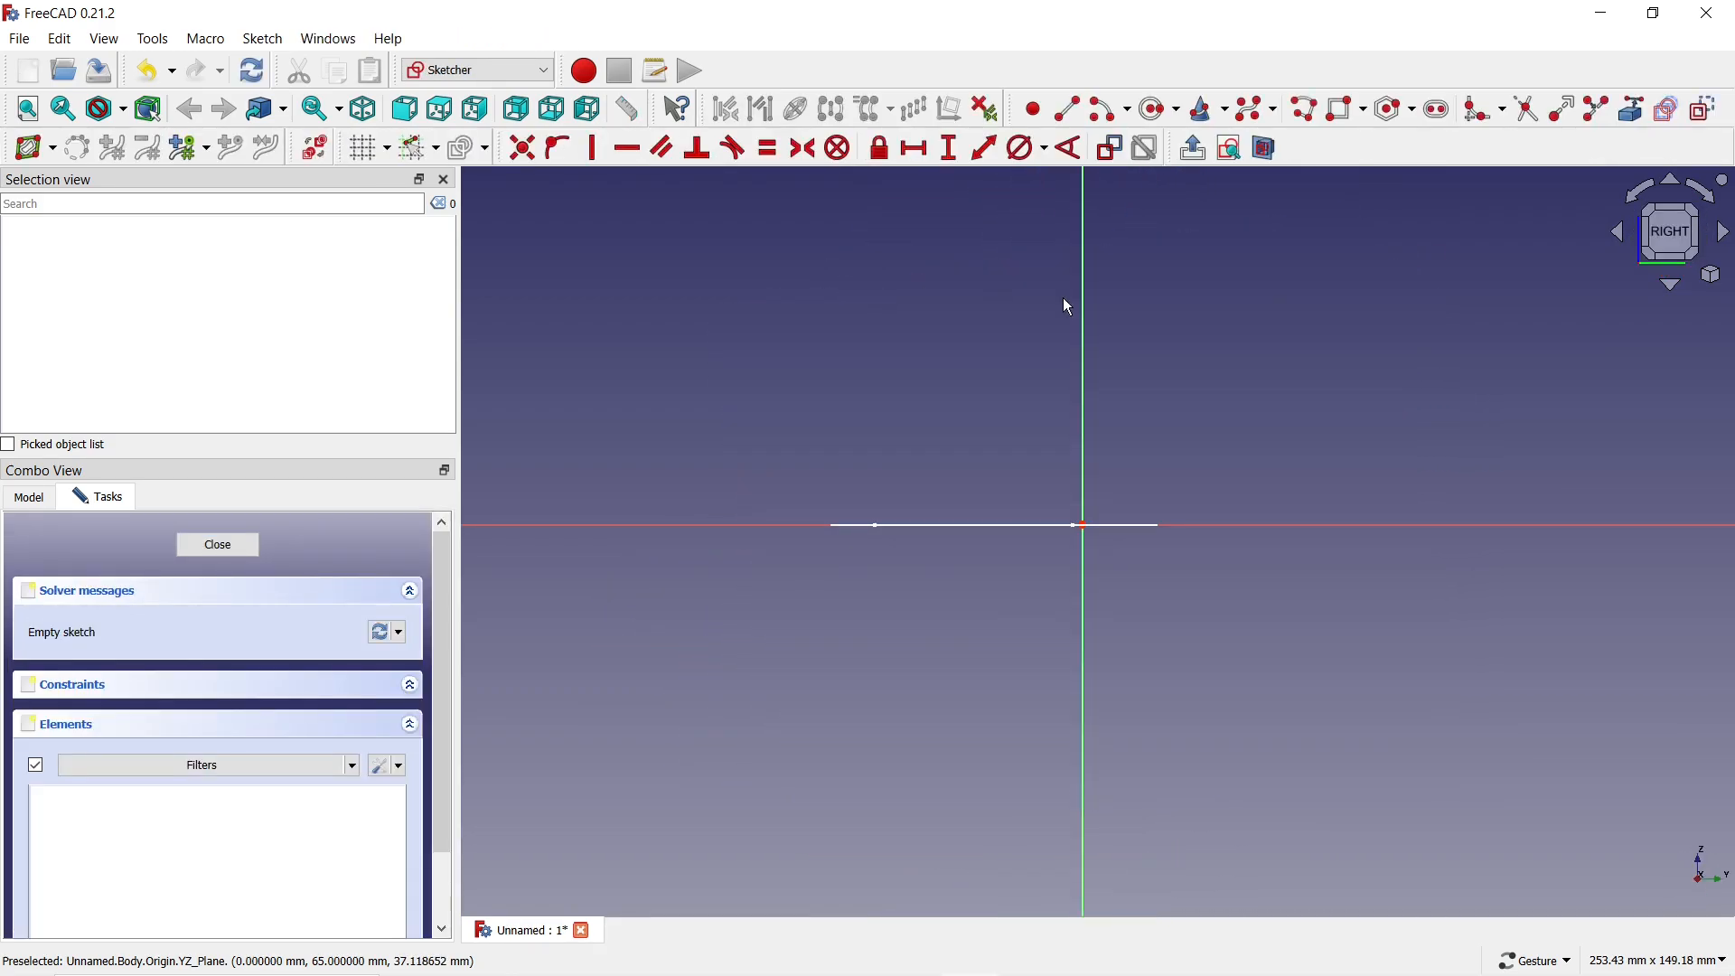
# Link the first profile's edge at the large arc's outer end into the new sketch as external geometry.
pyautogui.click(1680, 292)
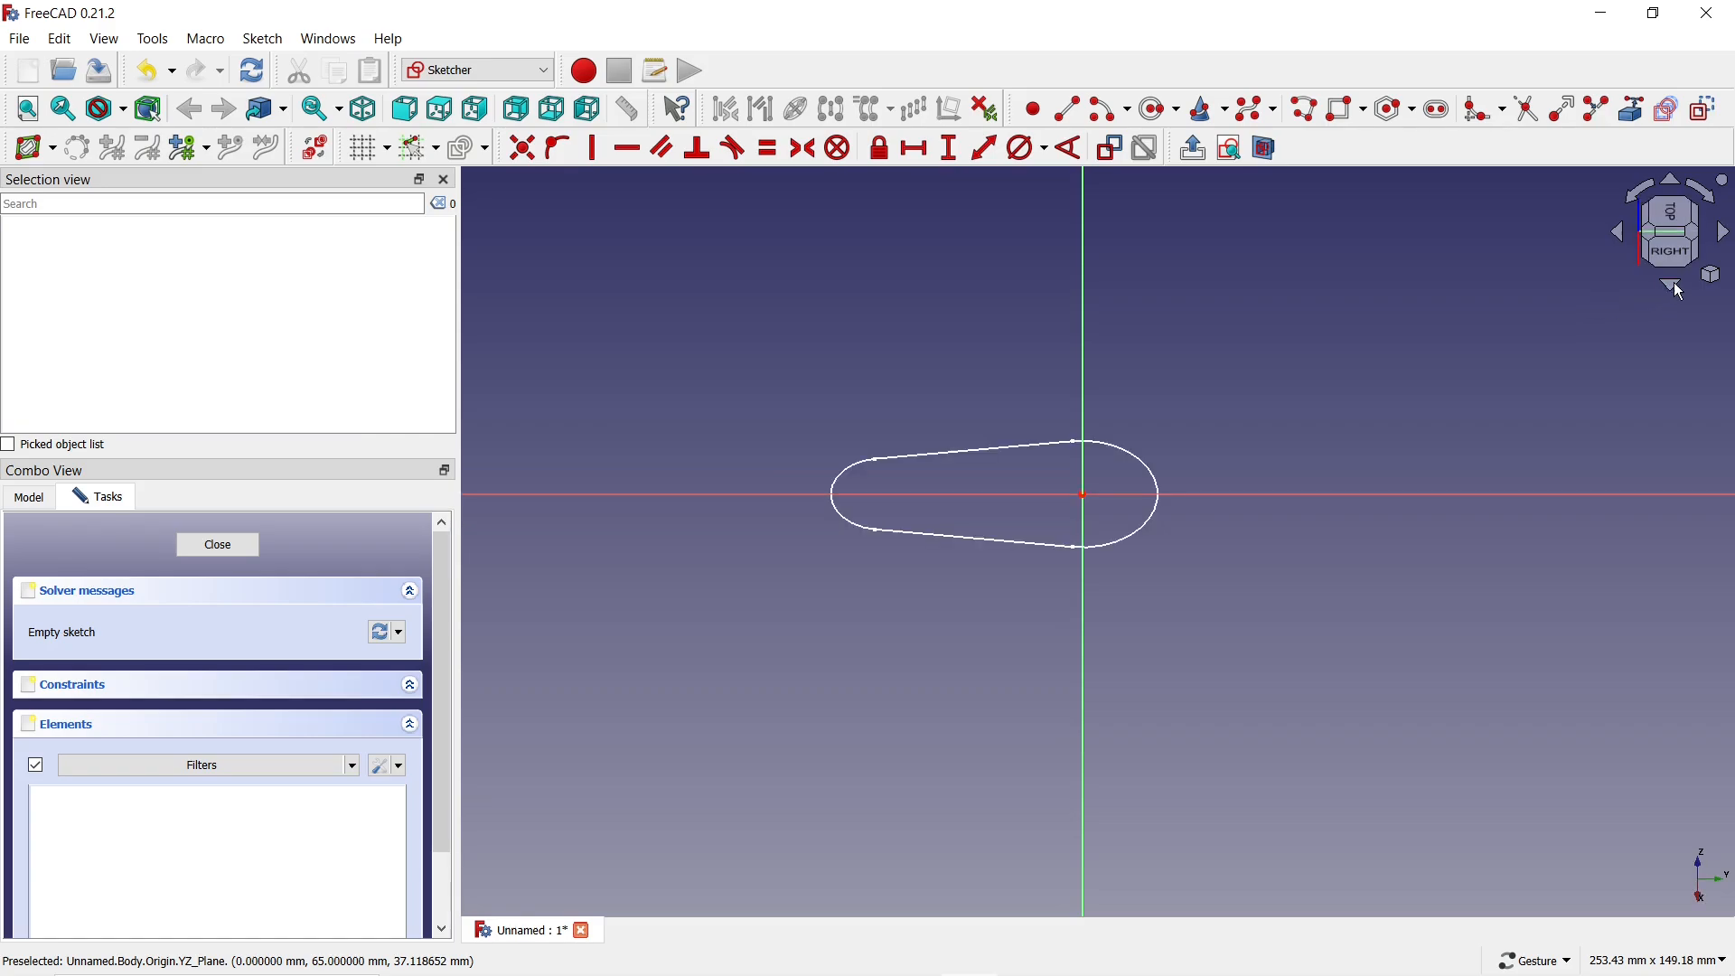
pyautogui.click(1670, 182)
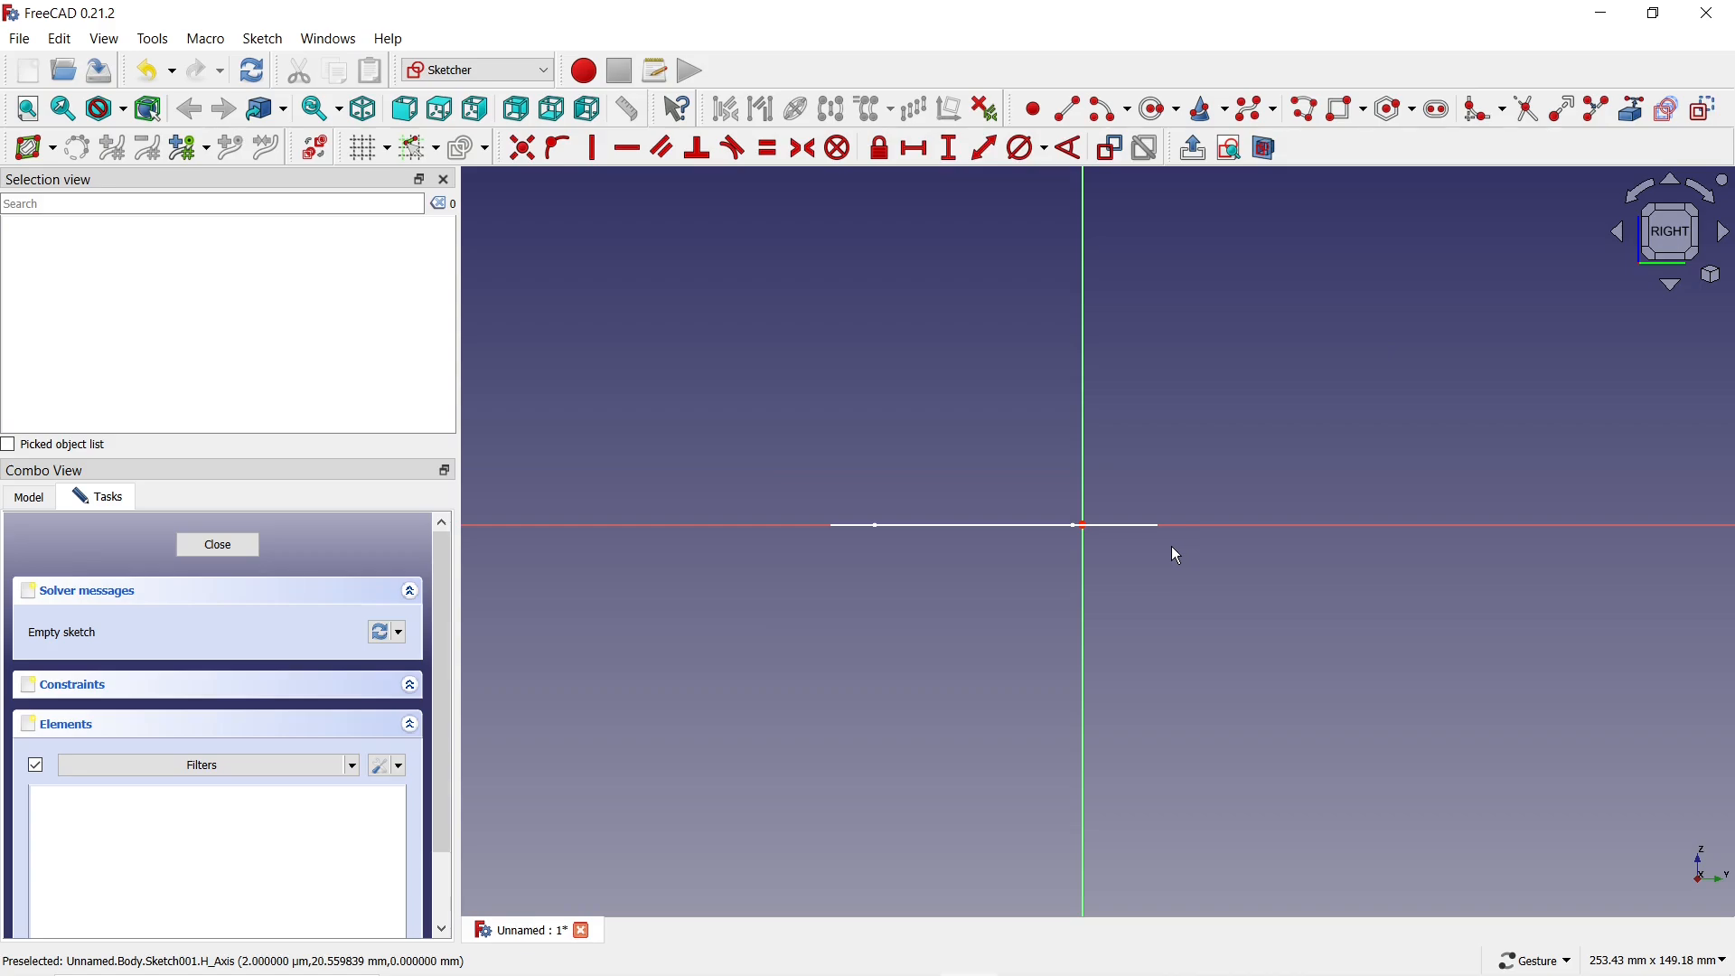
pyautogui.scroll(6, 1167, 547)
pyautogui.scroll(1, 1090, 444)
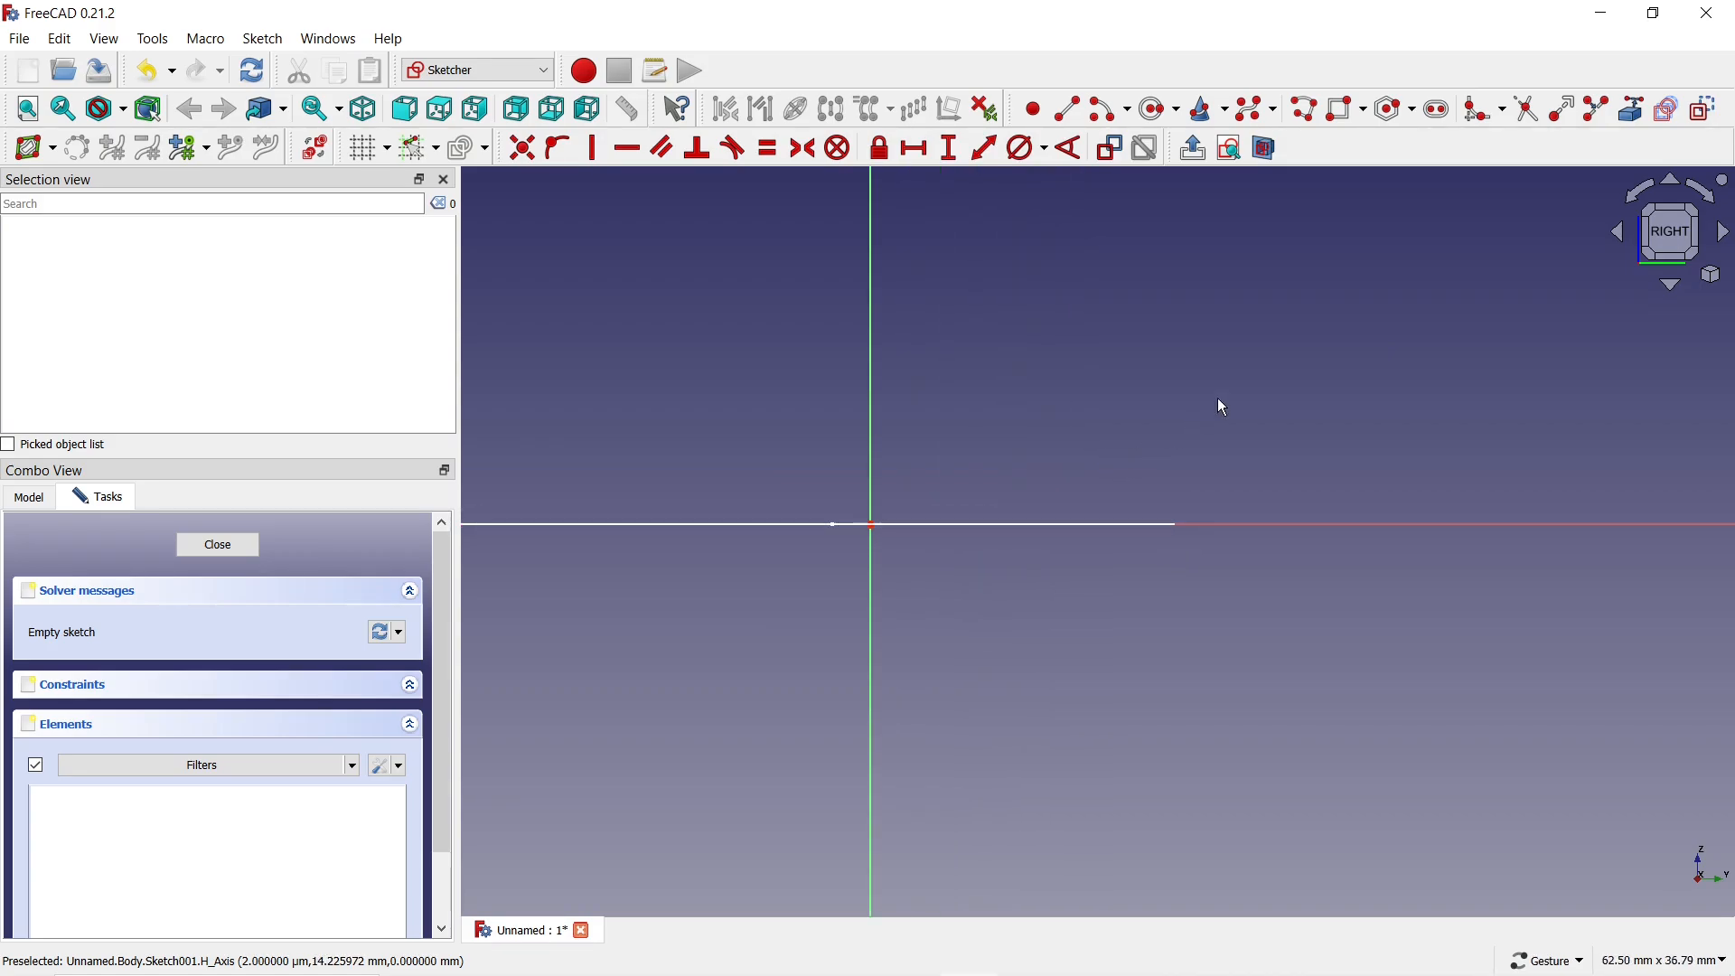
pyautogui.click(1629, 112)
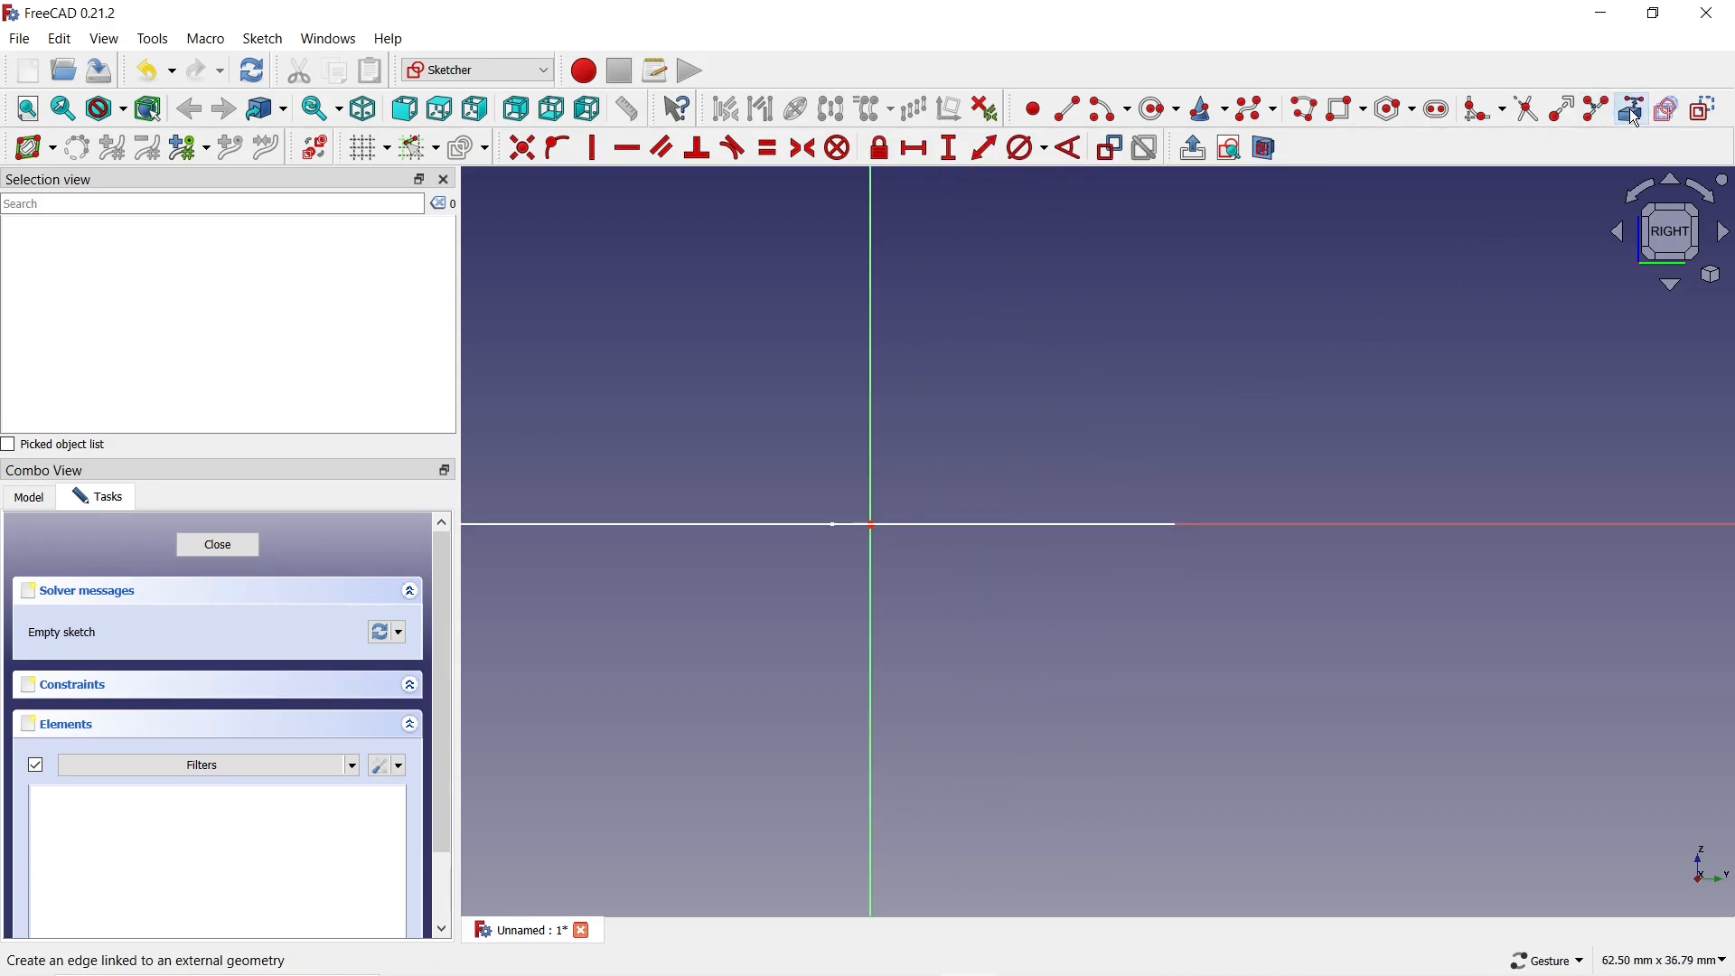
pyautogui.click(1176, 528)
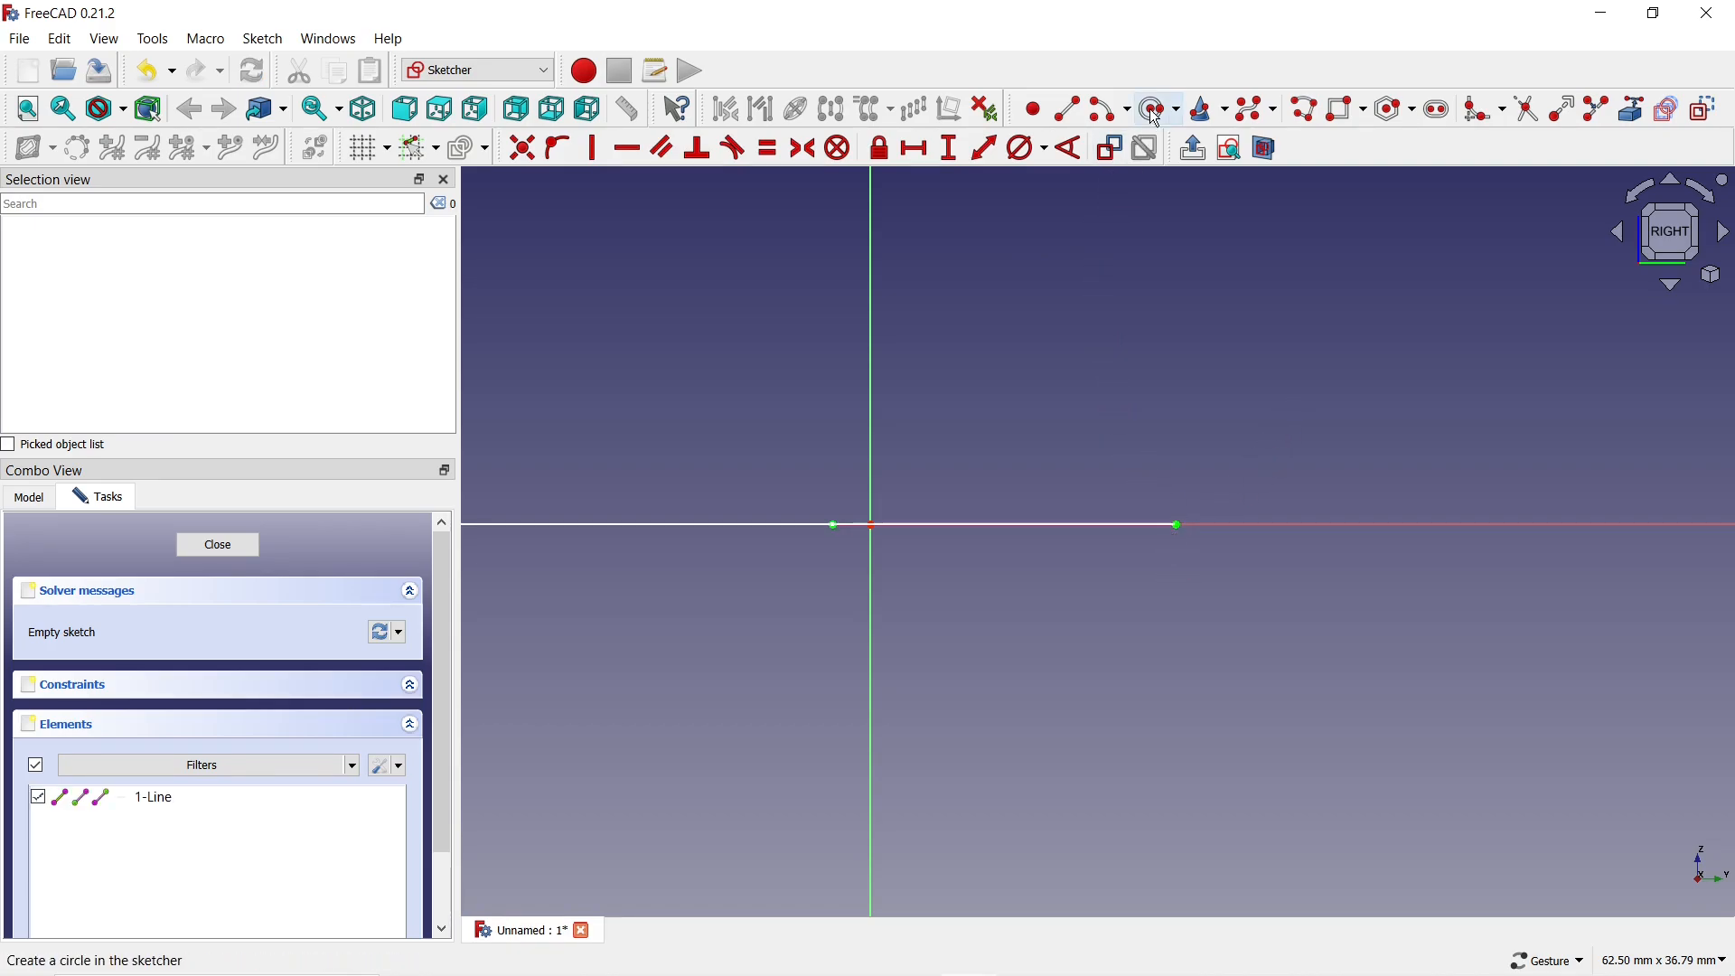
# Draw a circle about 4.1 mm in diameter centred on the linked edge's endpoint on the positive horizontal axis.
pyautogui.click(1156, 112)
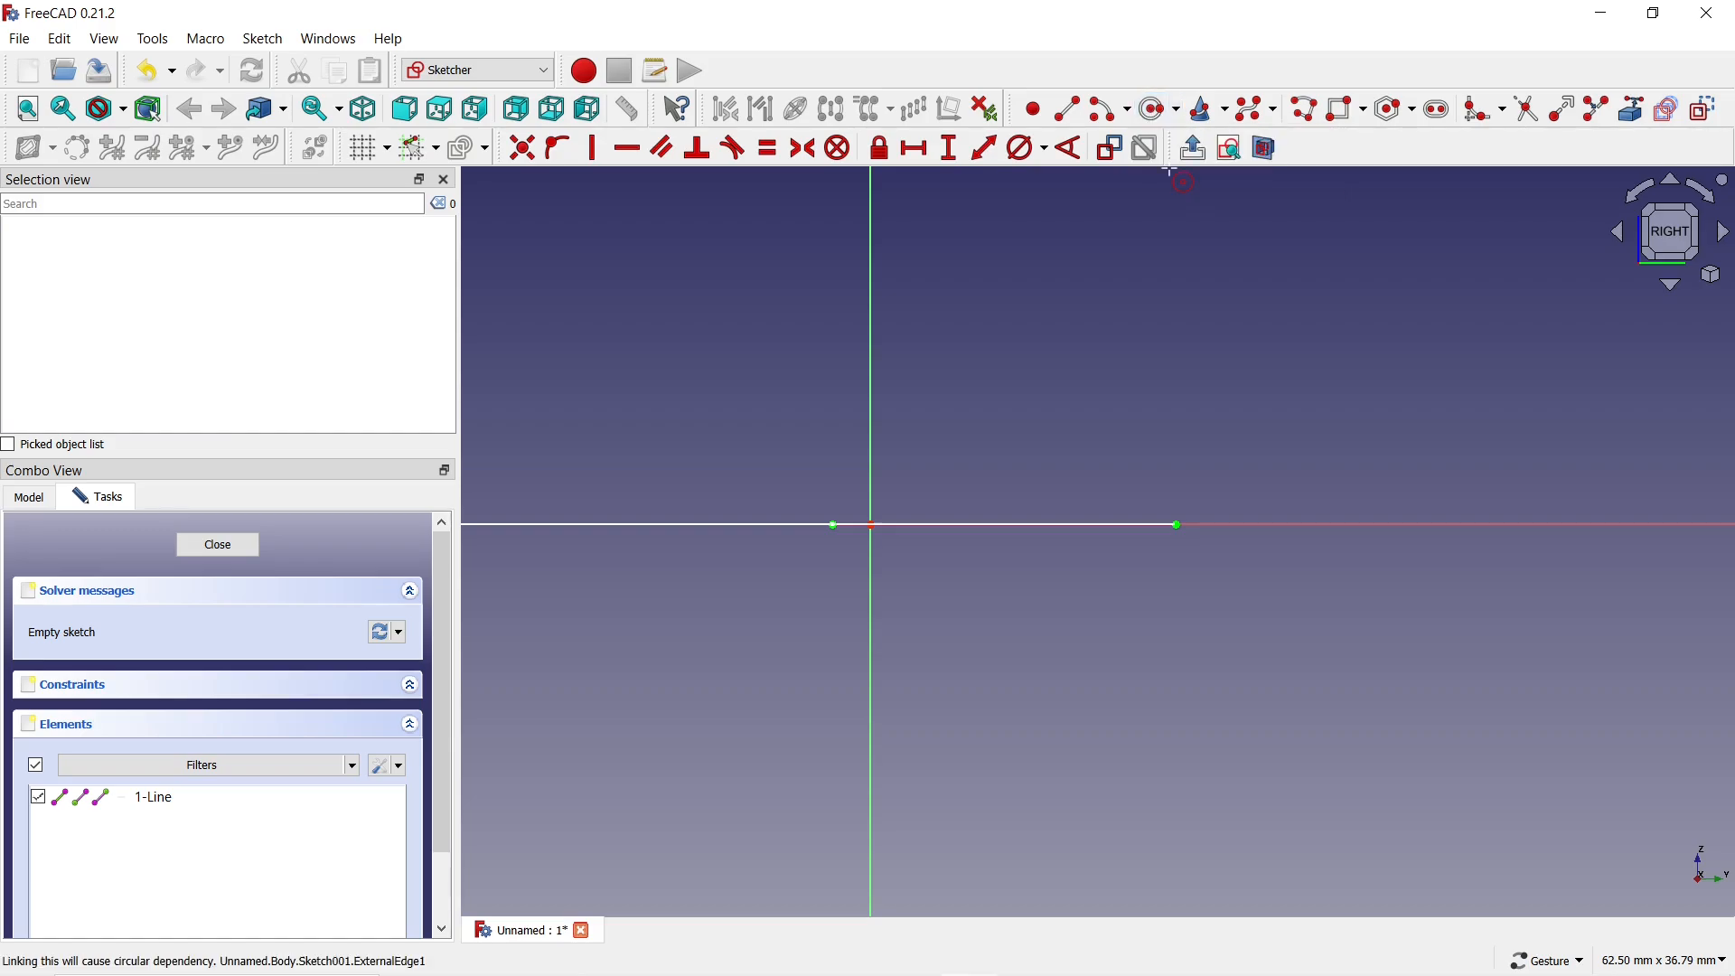
pyautogui.click(1176, 524)
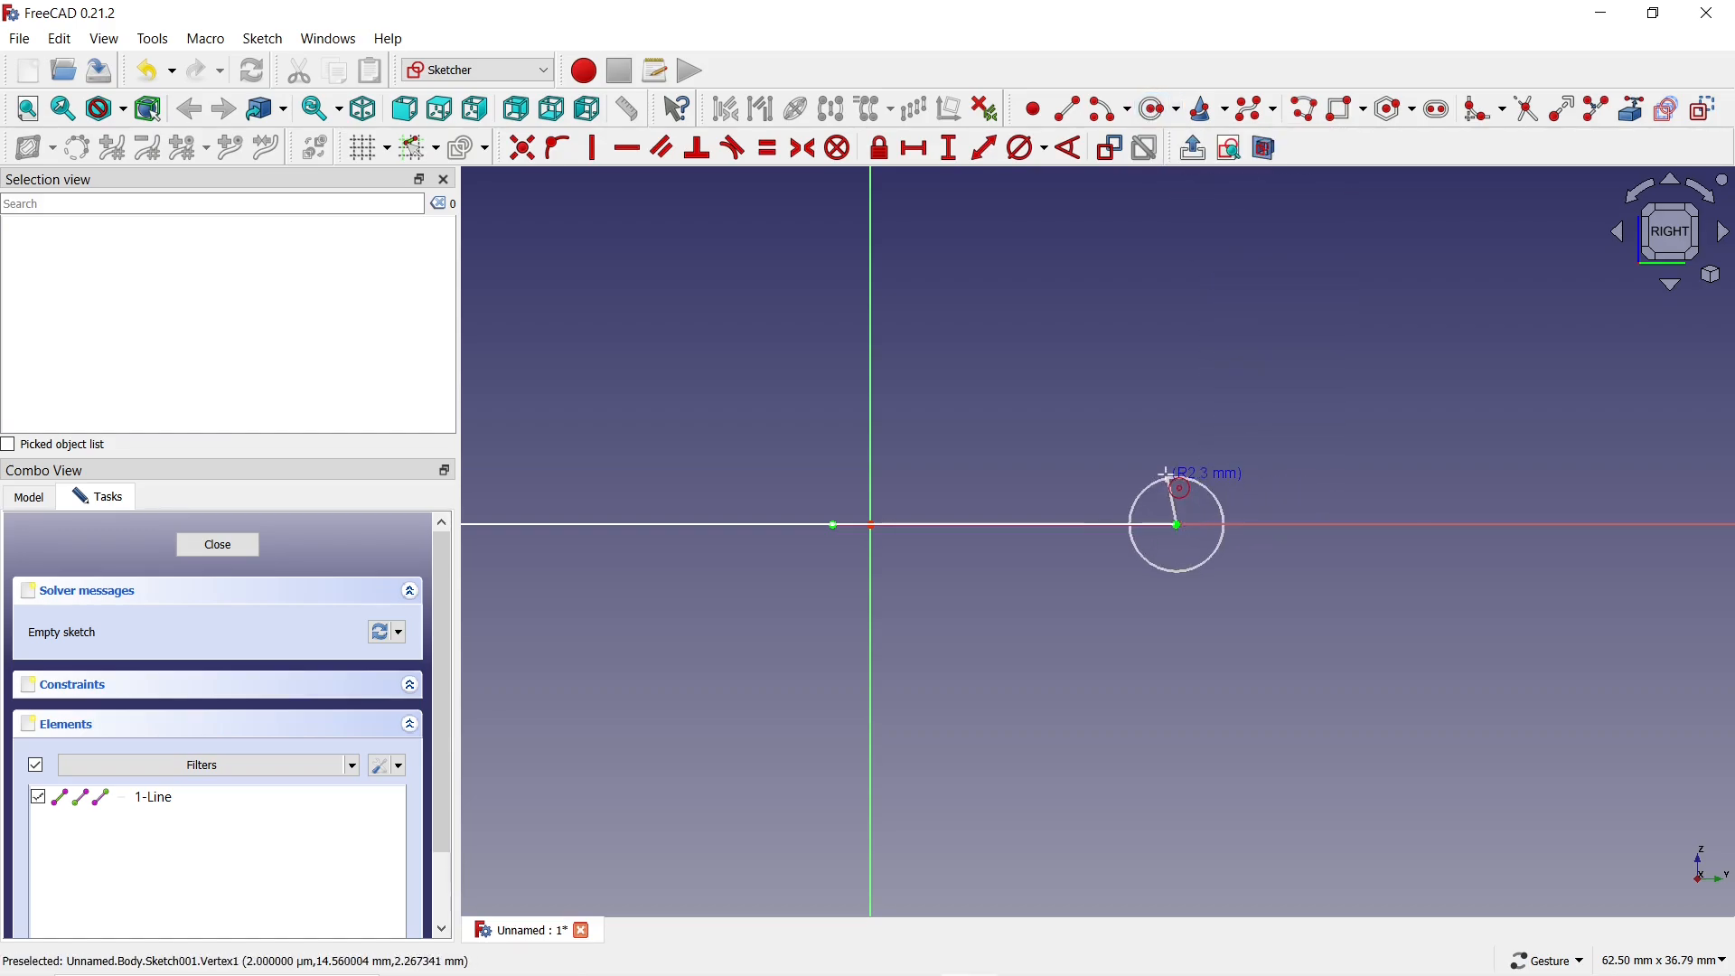
pyautogui.click(1163, 480)
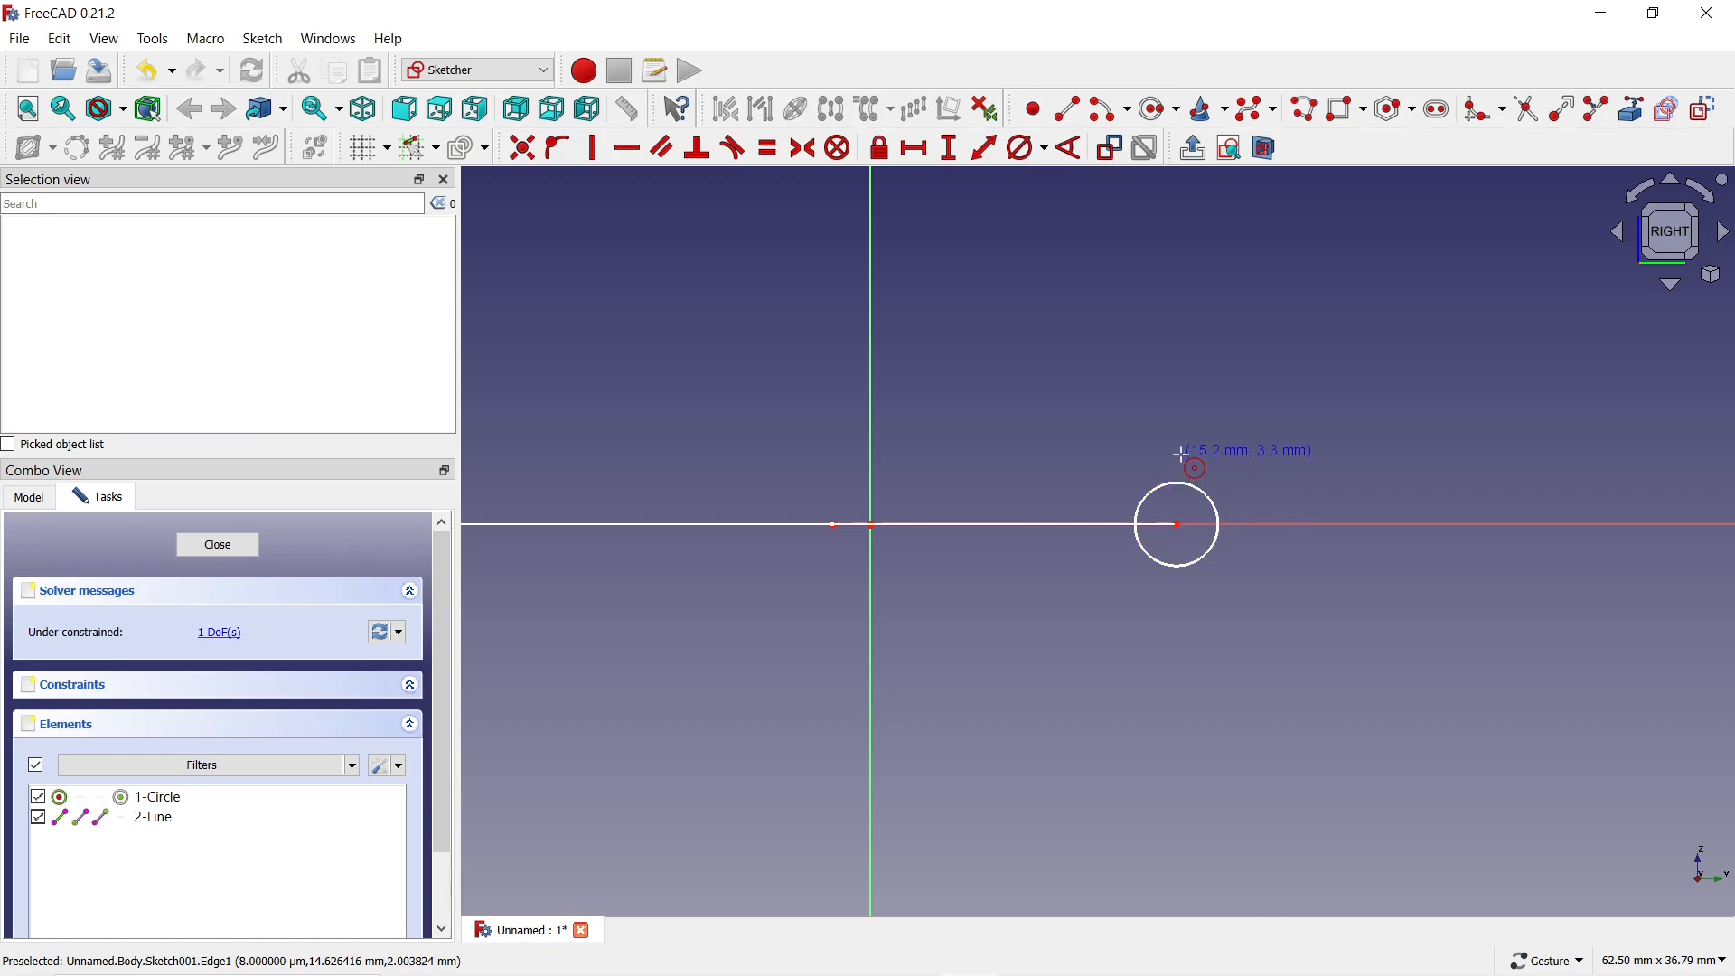
# Constrain the circle's diameter to 4 mm and finish the sketch.
pyautogui.click(1027, 149)
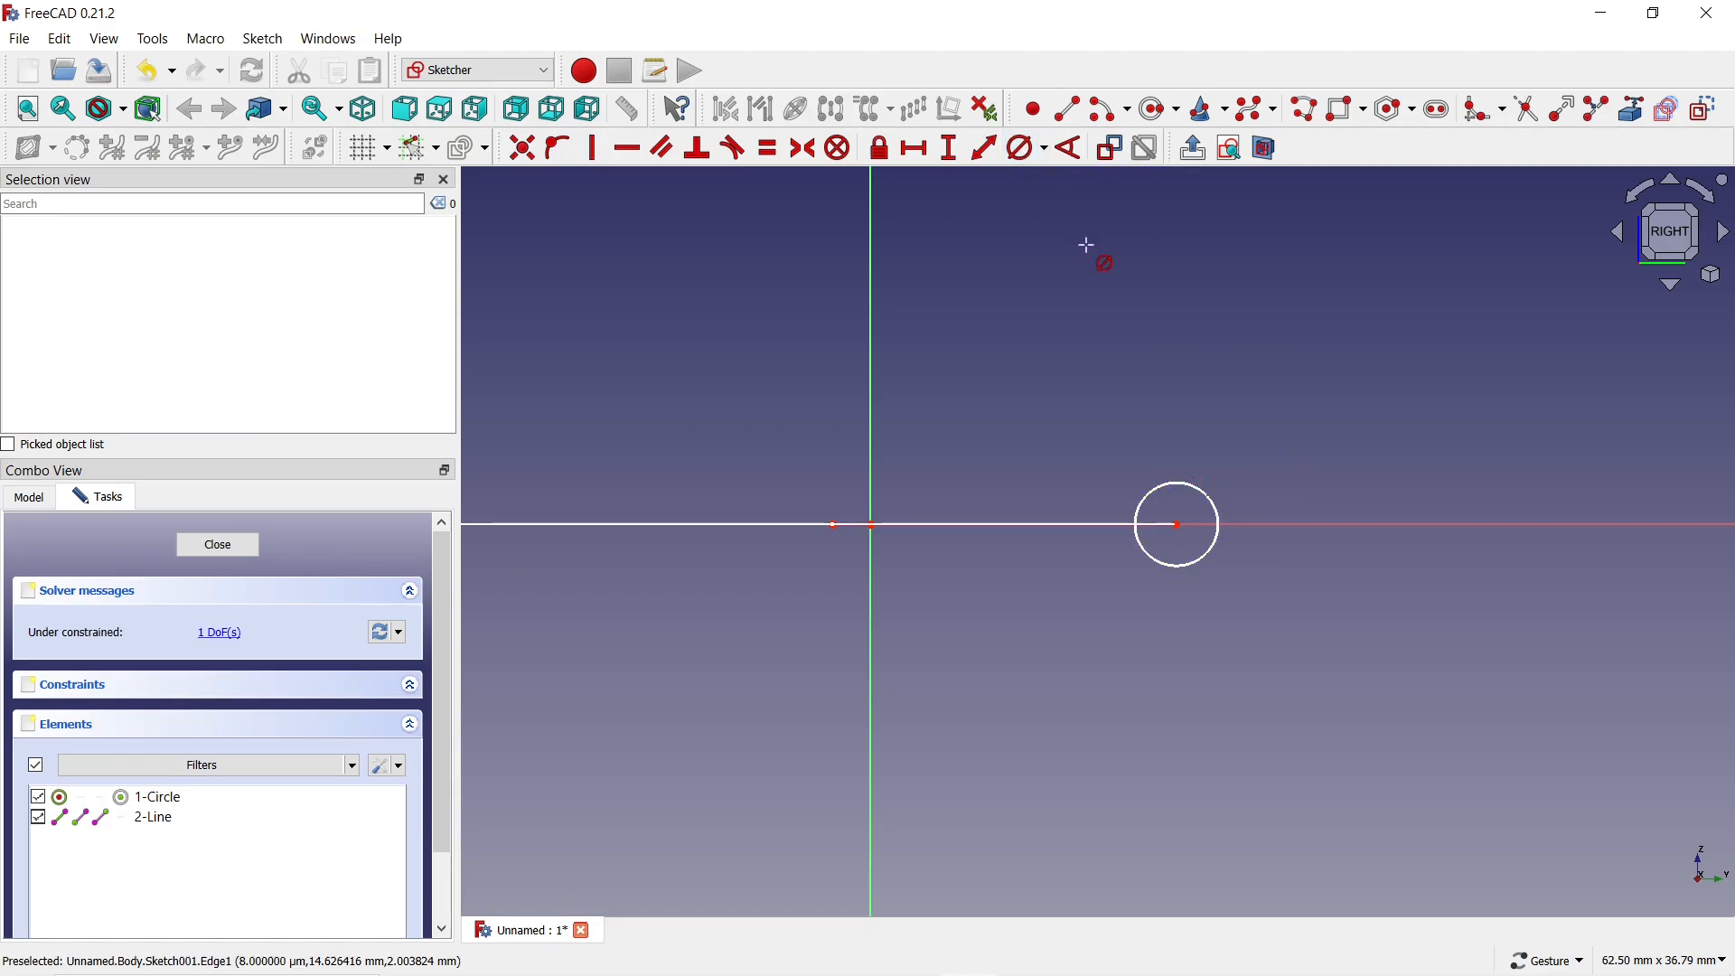
pyautogui.click(1200, 494)
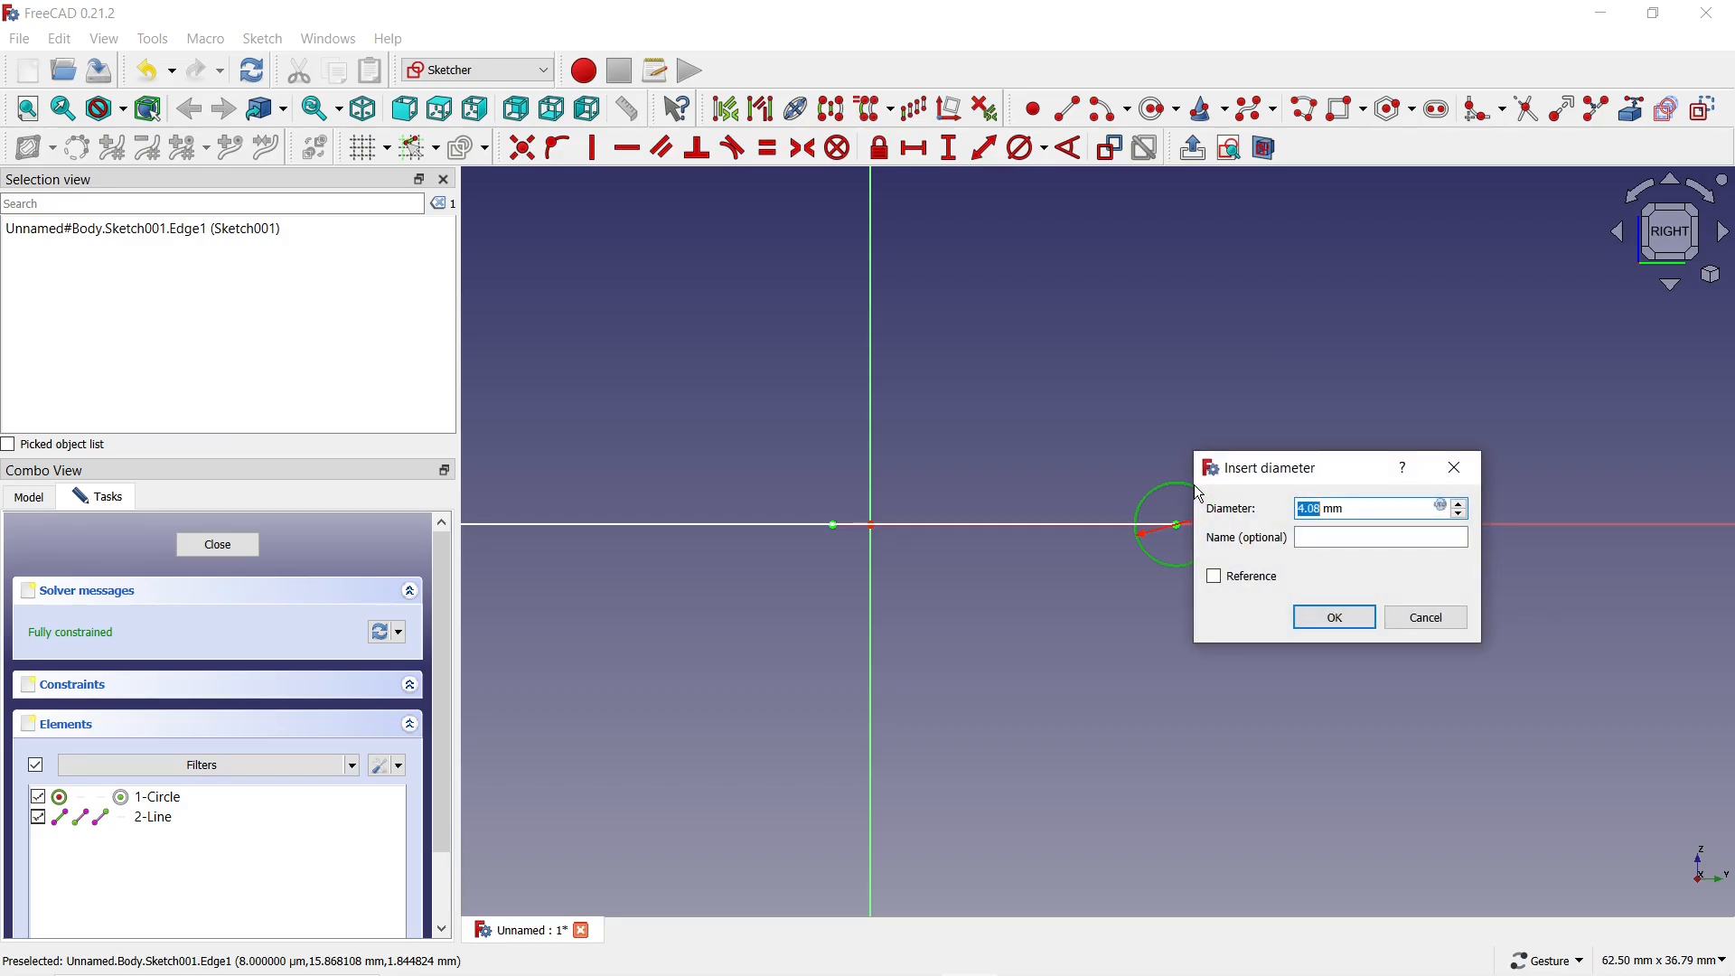
pyautogui.write('4')
pyautogui.press('Return')
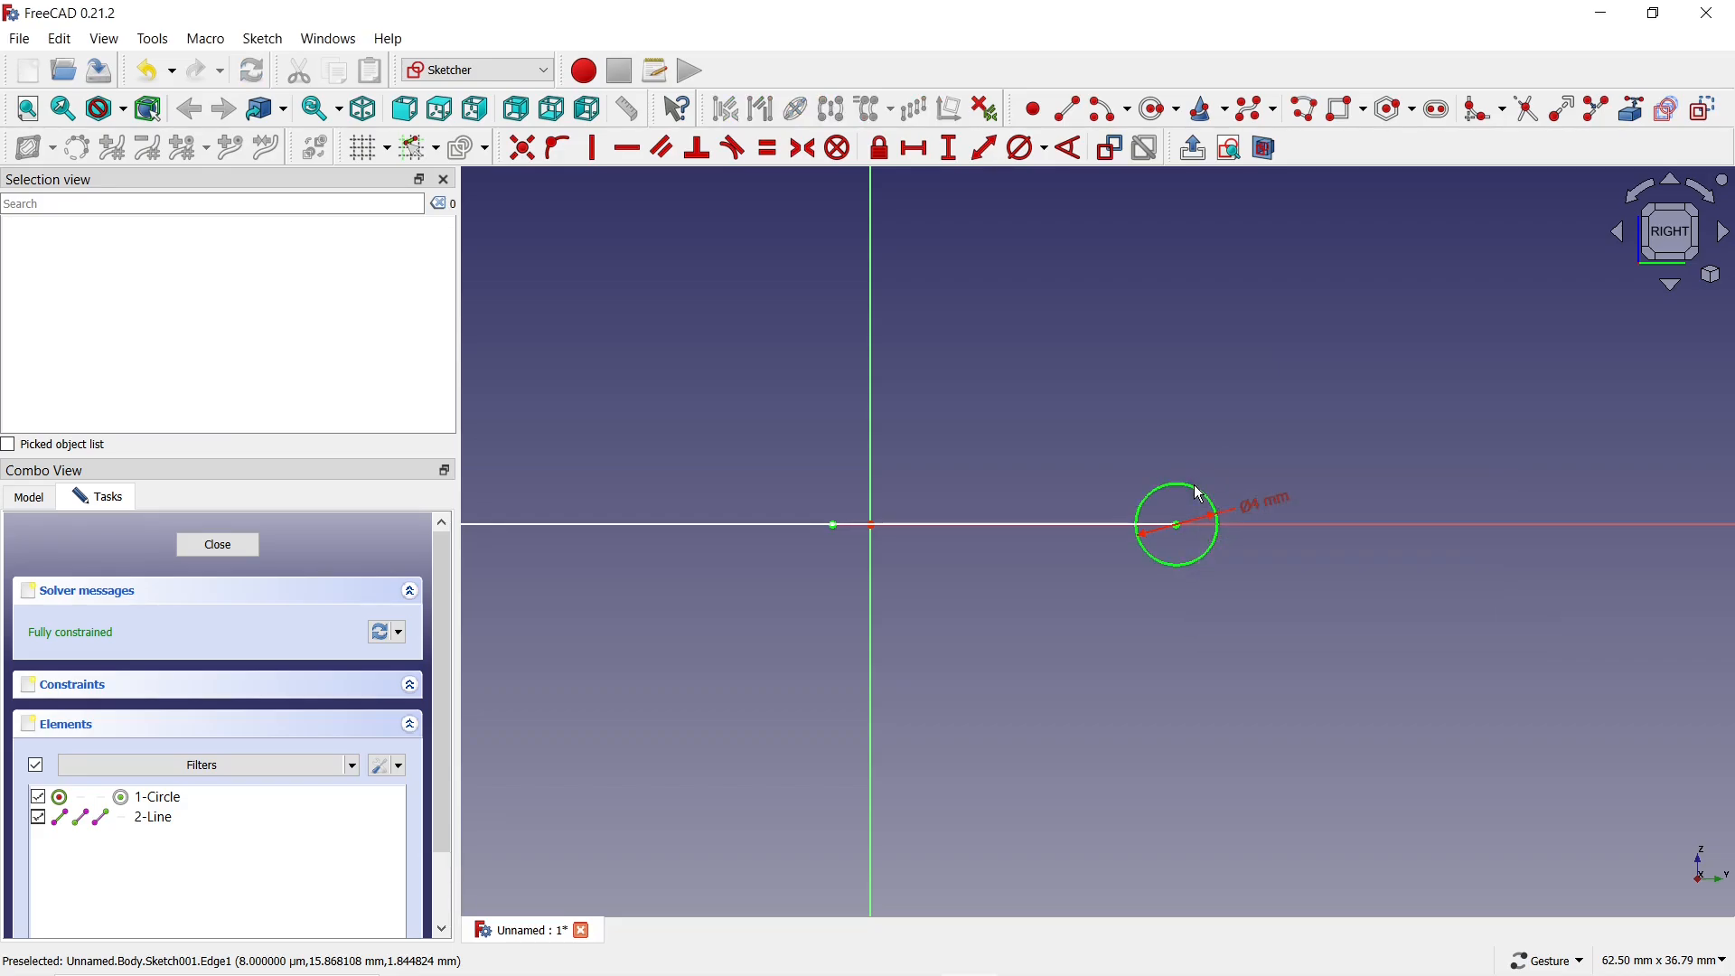
pyautogui.scroll(-4, 1117, 425)
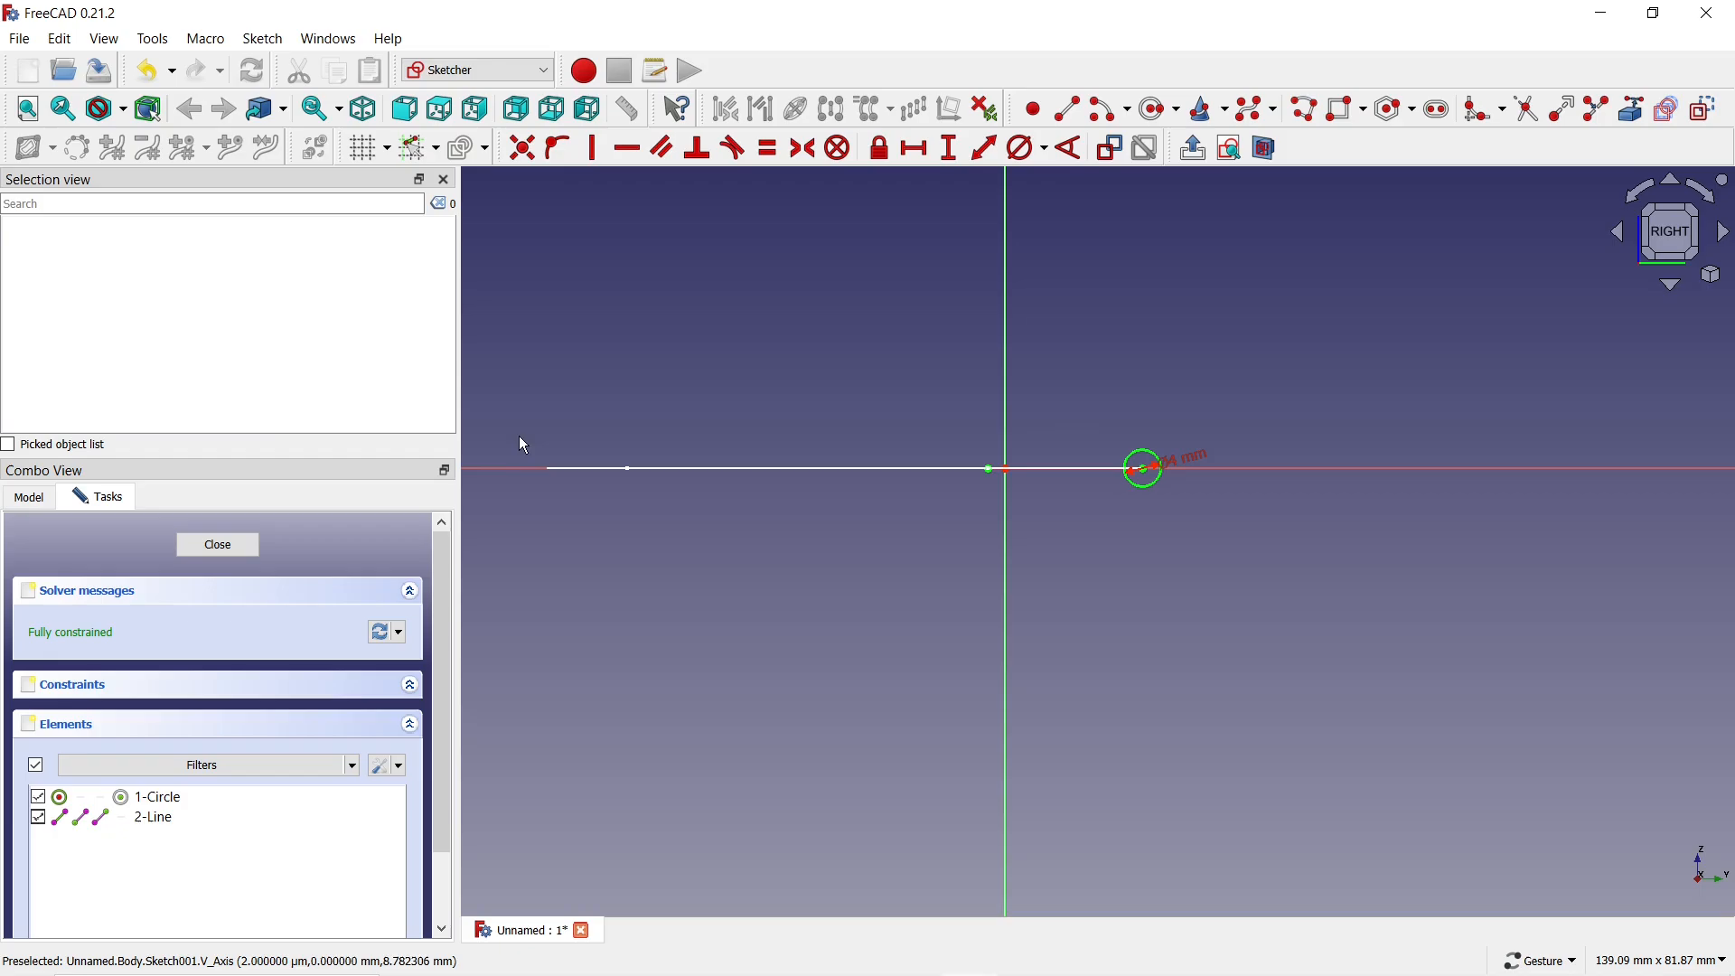
pyautogui.click(218, 545)
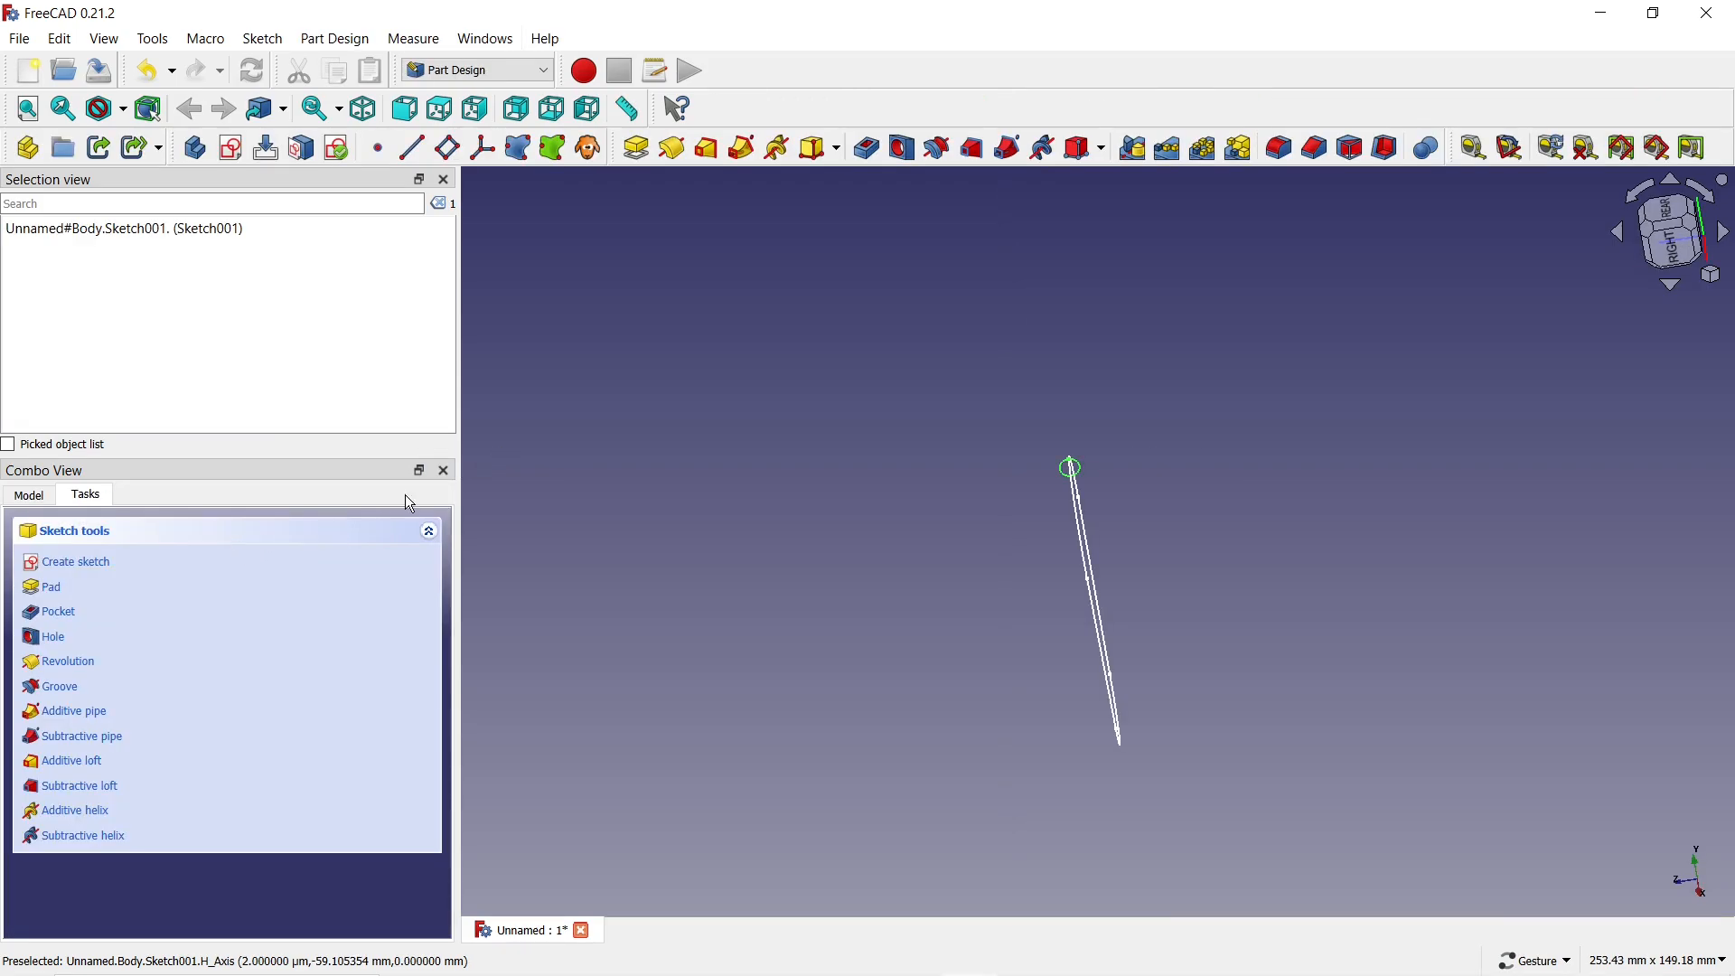
# Create an additive pipe that sweeps the circle of Sketch001 along the closed tapered profile of Sketch, with Transformed corner transition.
pyautogui.moveTo(911, 509)
pyautogui.mouseDown()
pyautogui.moveTo(1223, 534)
pyautogui.moveTo(1287, 506)
pyautogui.moveTo(1068, 543)
pyautogui.mouseUp()
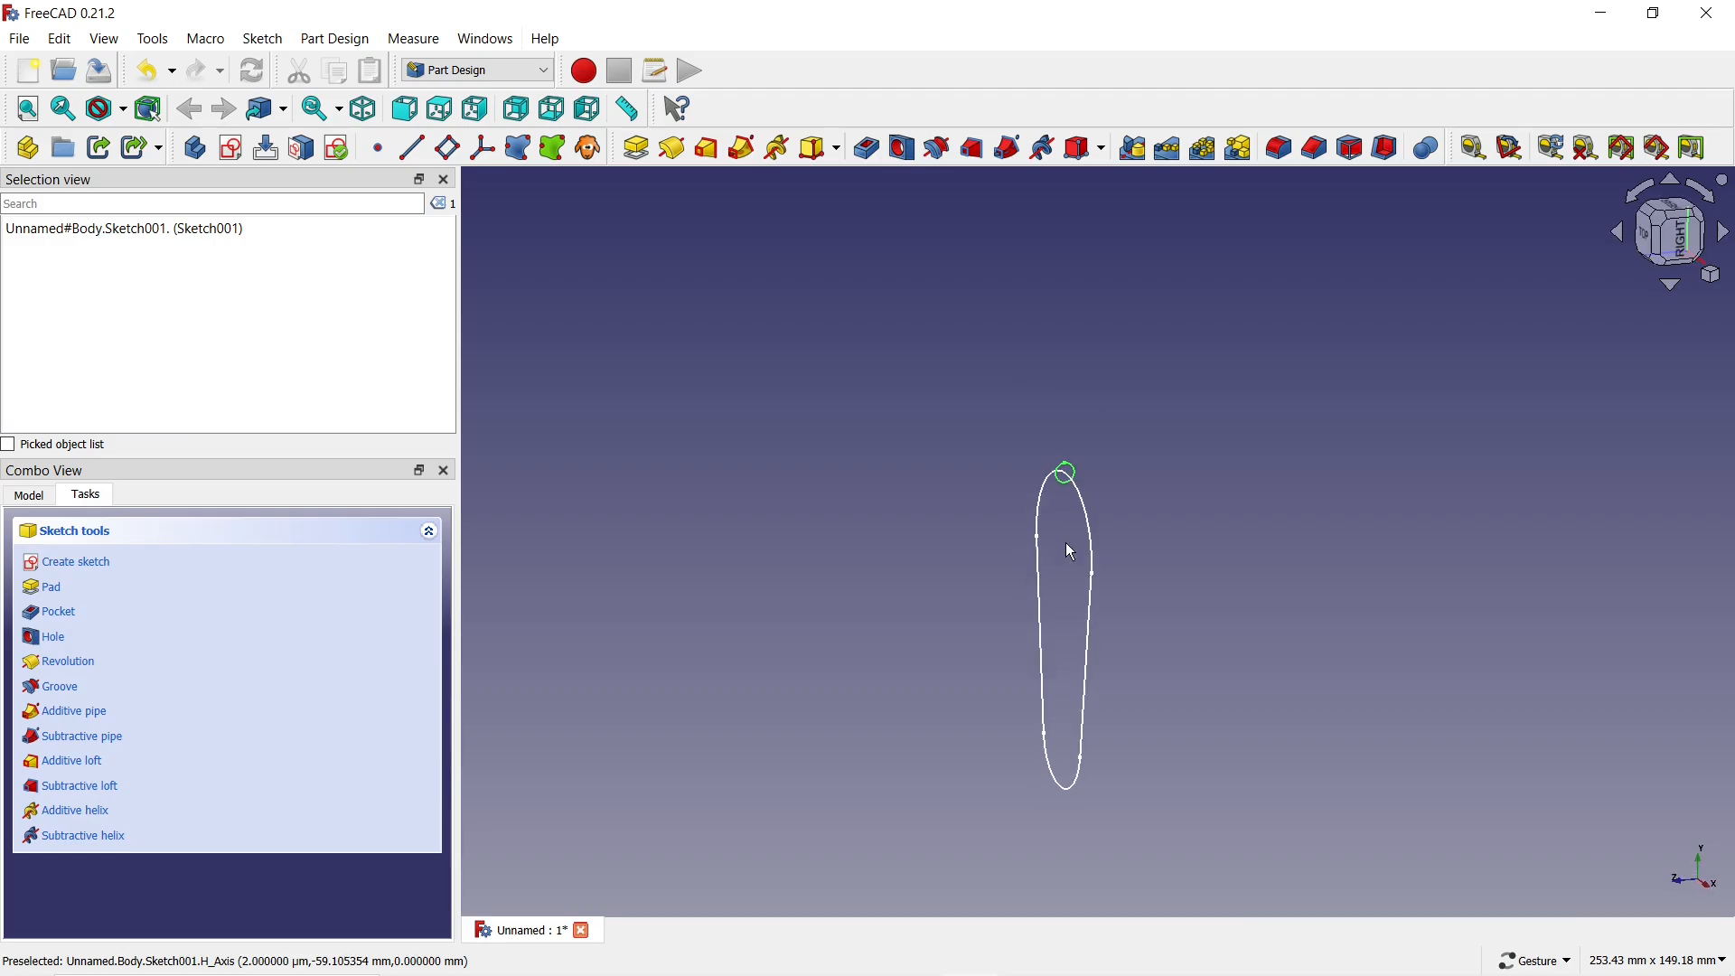
pyautogui.click(29, 496)
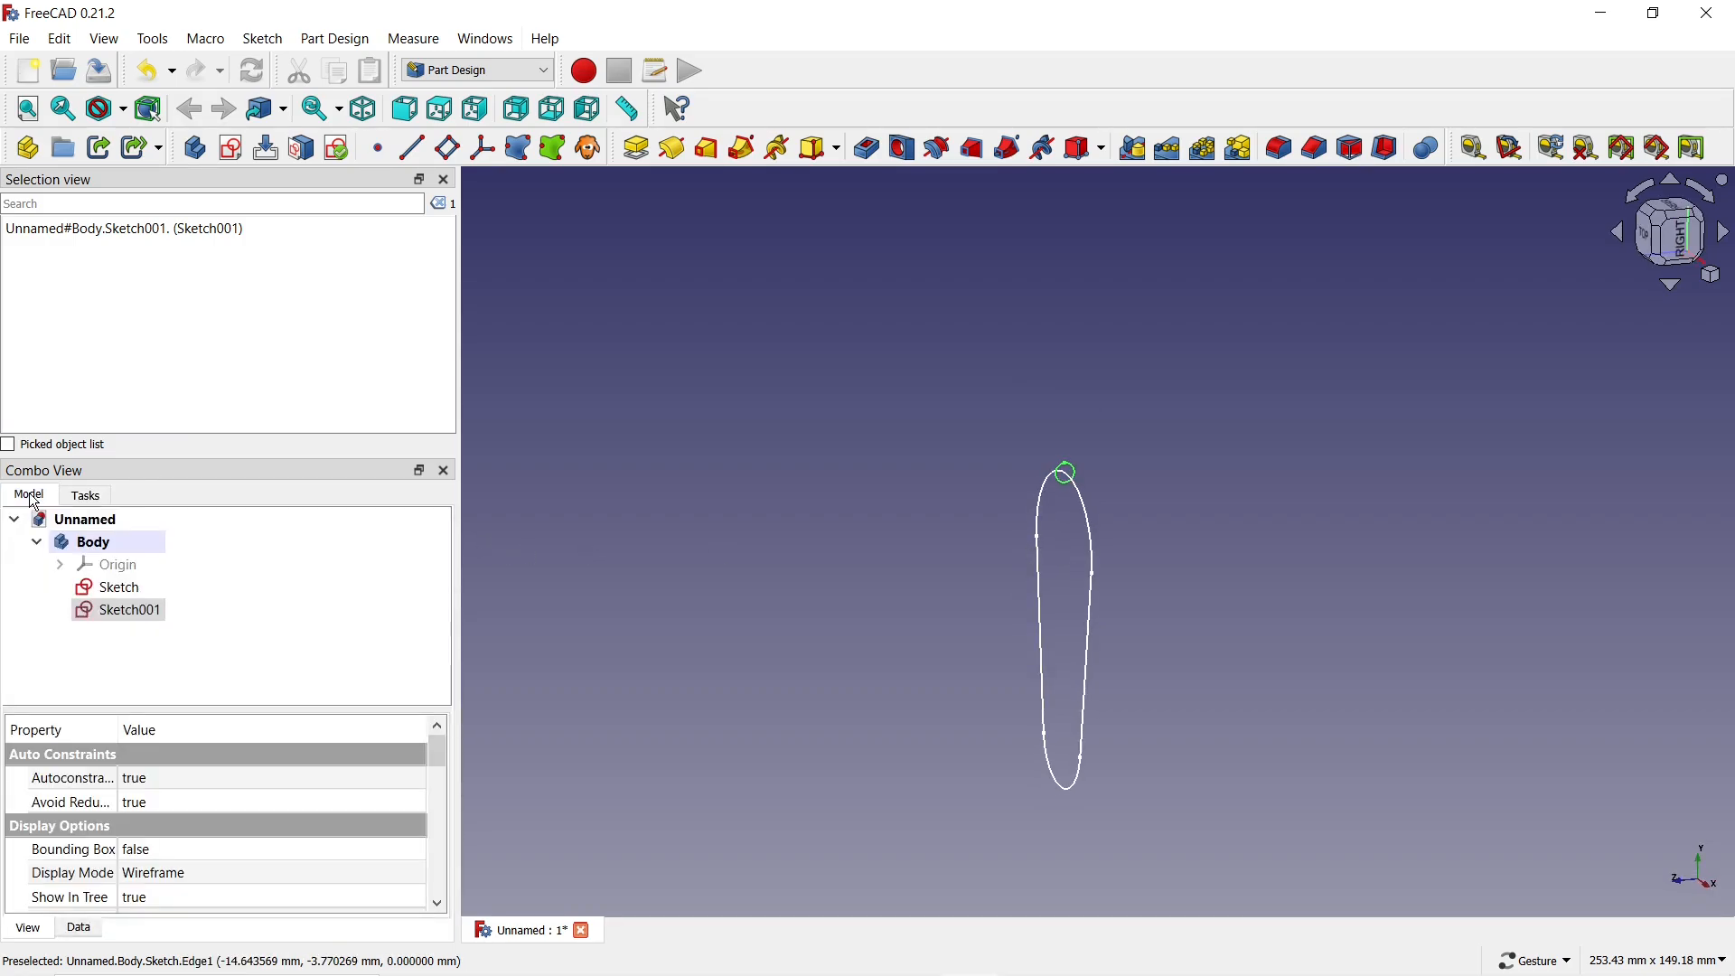
pyautogui.click(108, 611)
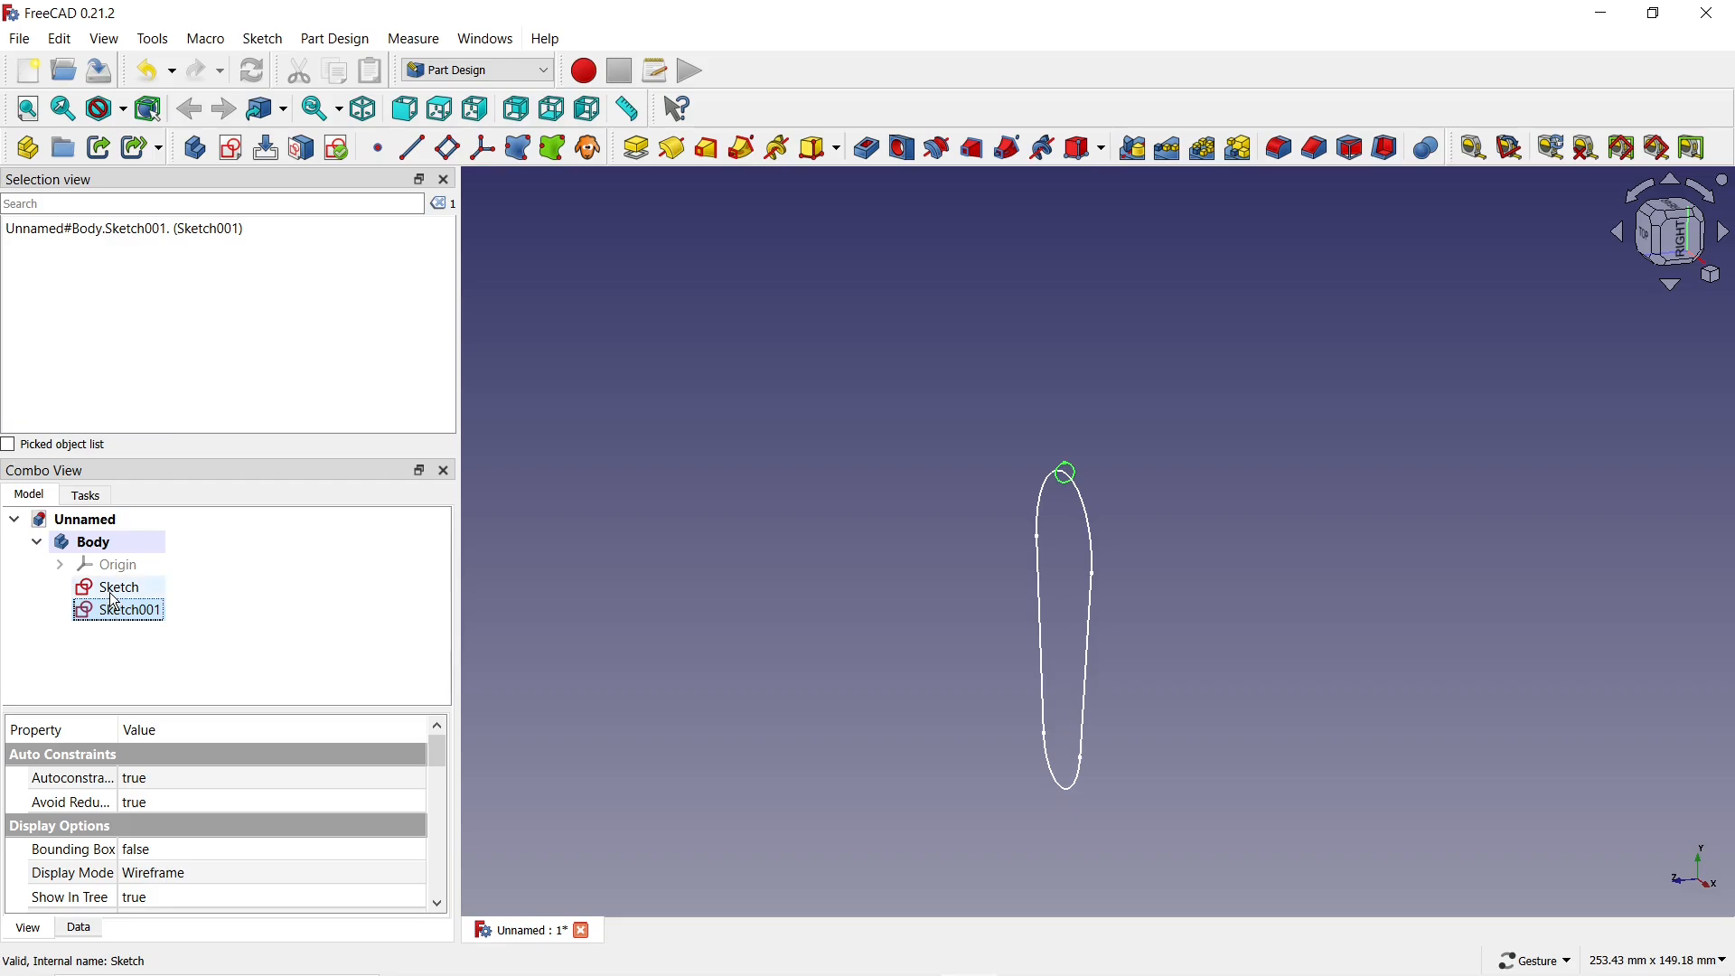
pyautogui.keyDown('ctrl'); pyautogui.click(115, 597); pyautogui.keyUp('ctrl')
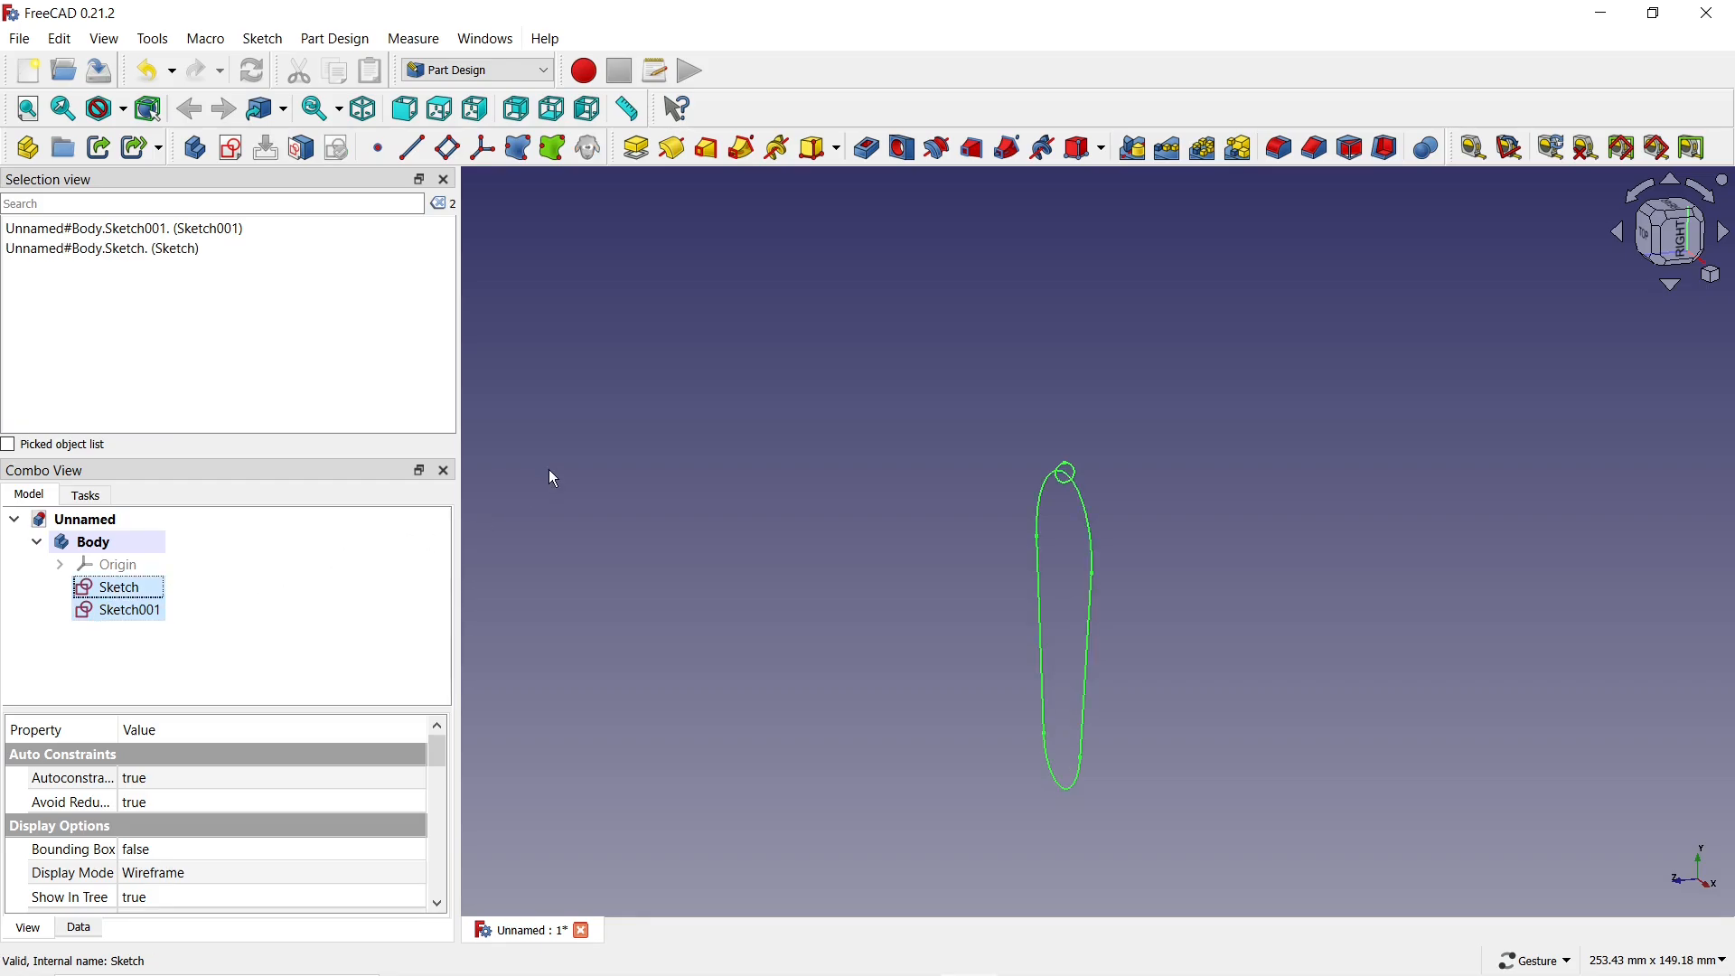
pyautogui.click(743, 150)
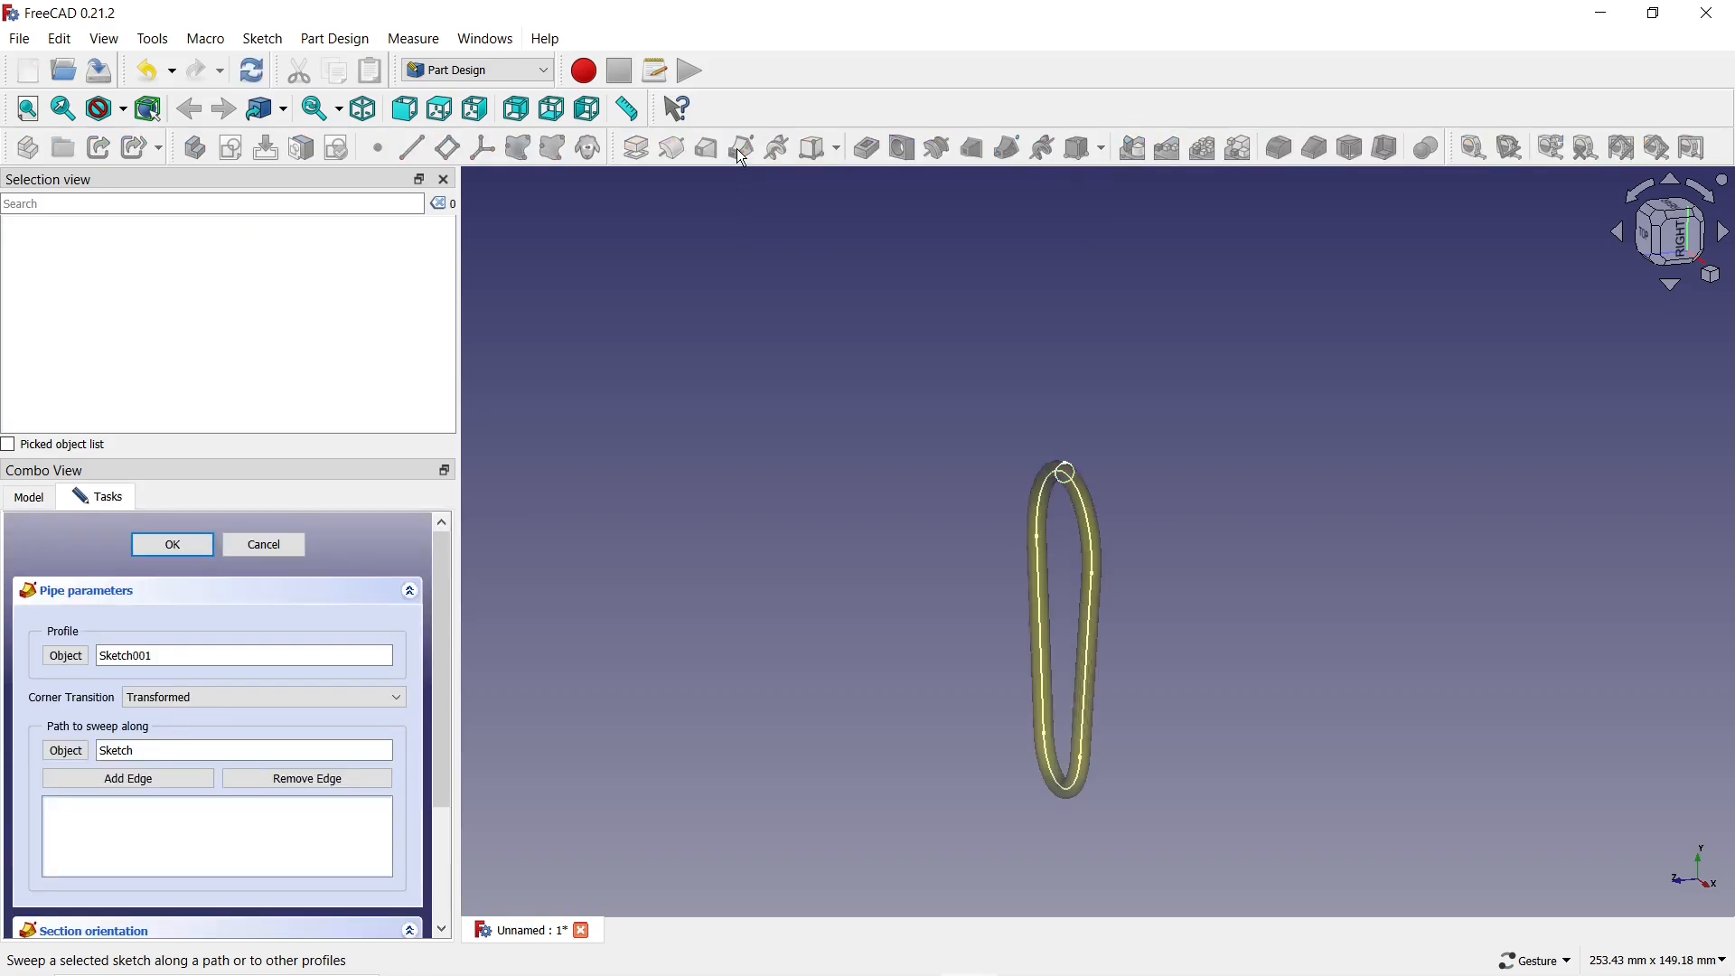
pyautogui.moveTo(820, 728); pyautogui.dragTo(1037, 681)
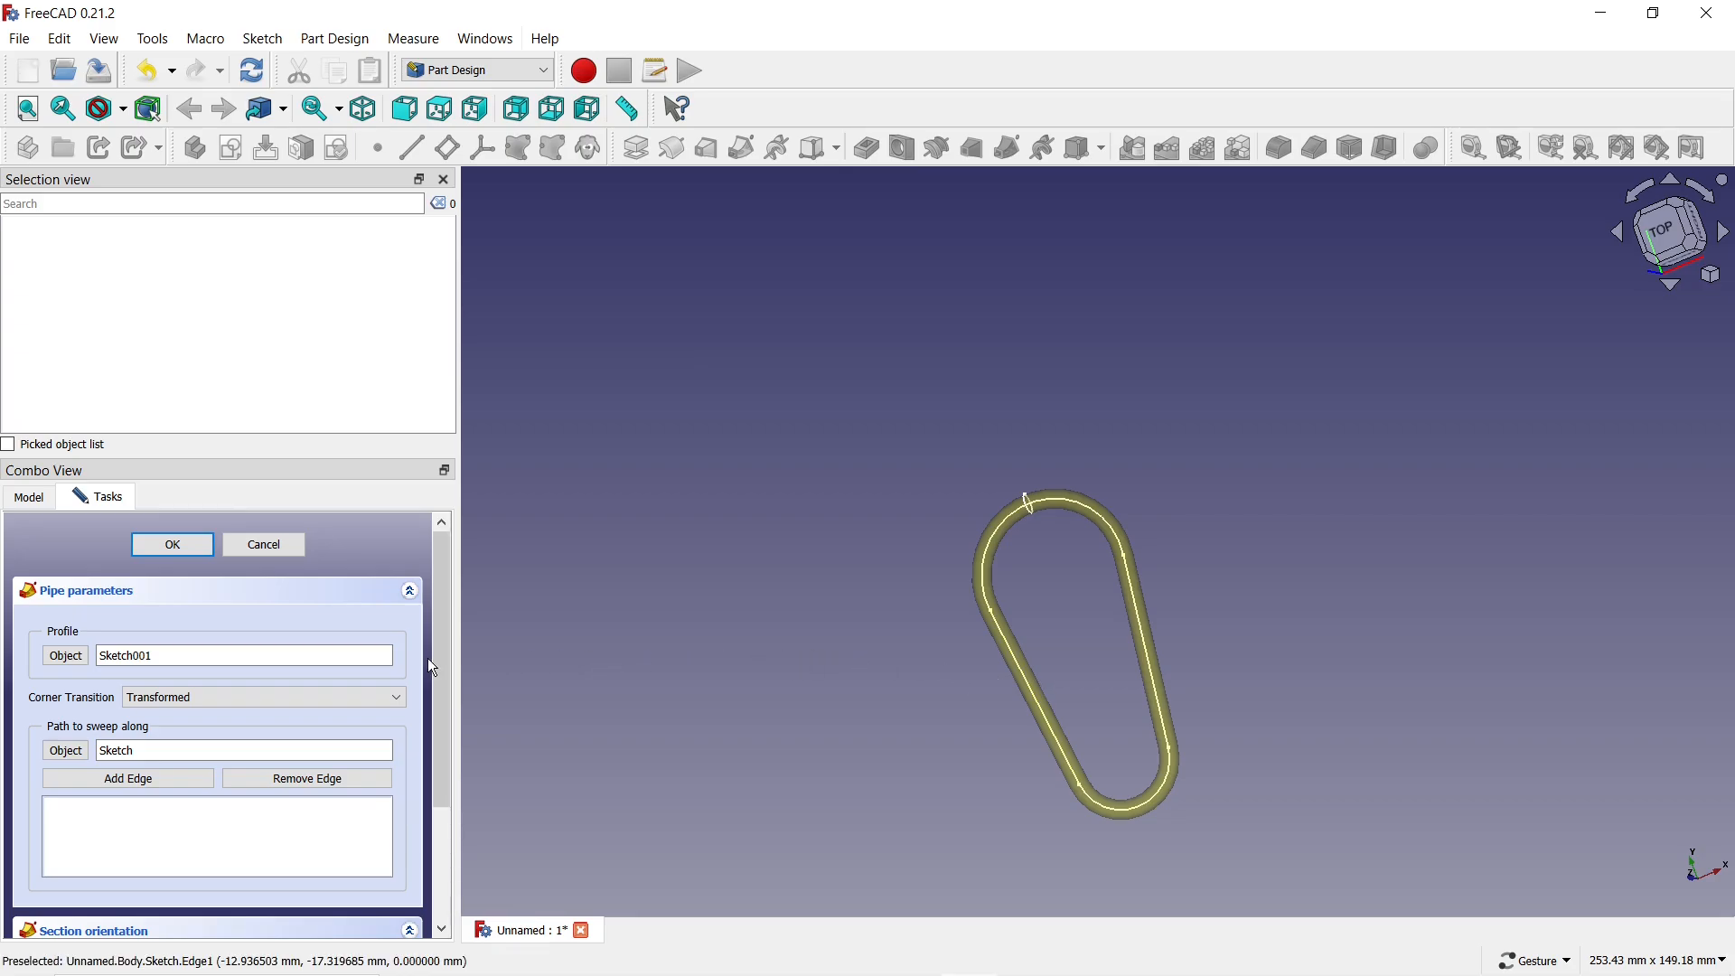
pyautogui.click(181, 549)
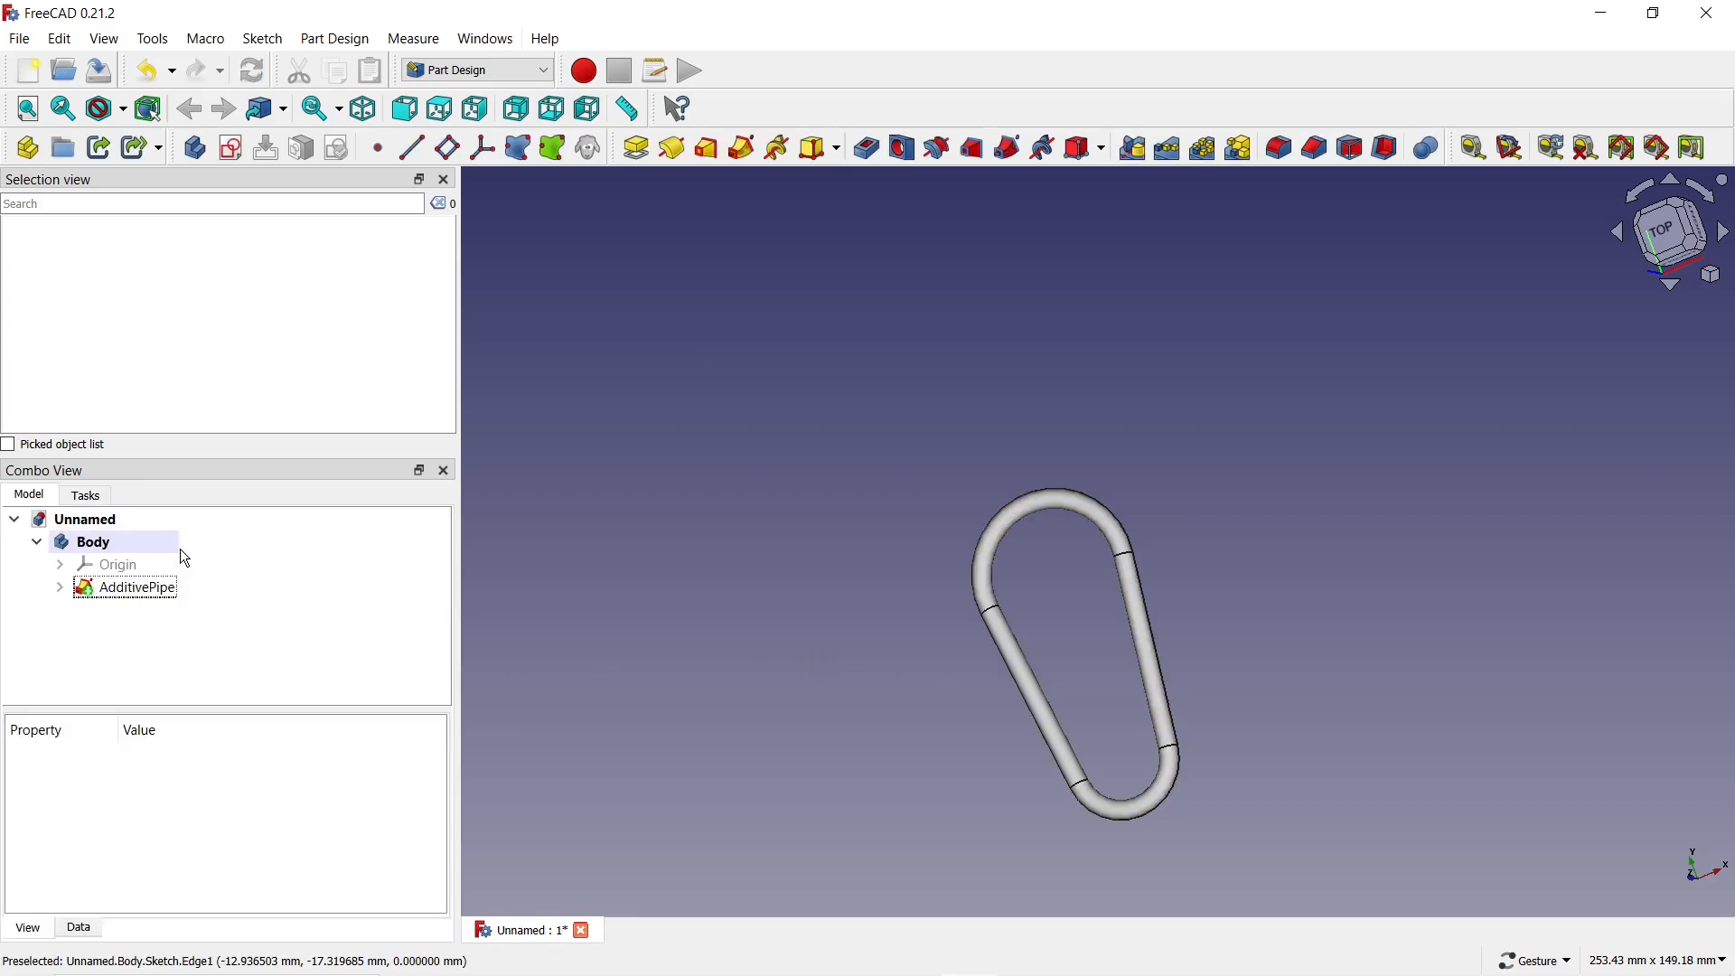
# Open the body's display properties and set its viewing mode to Shaded.
pyautogui.click(79, 542)
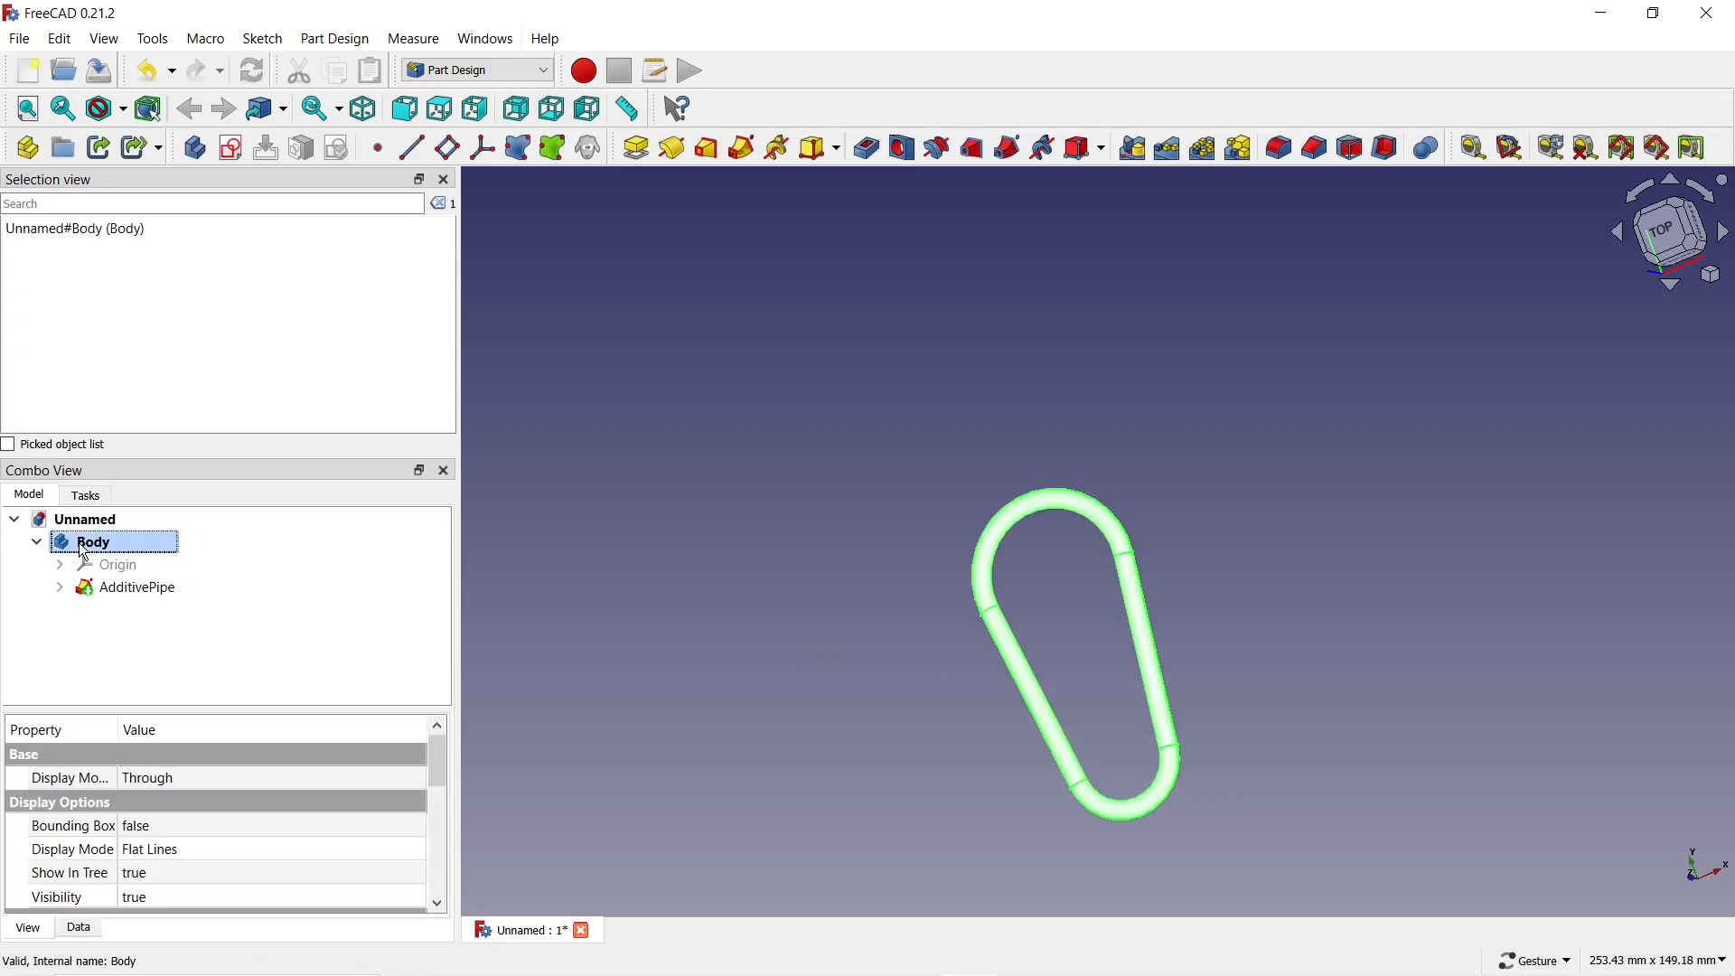
pyautogui.rightClick(79, 542)
pyautogui.click(153, 155)
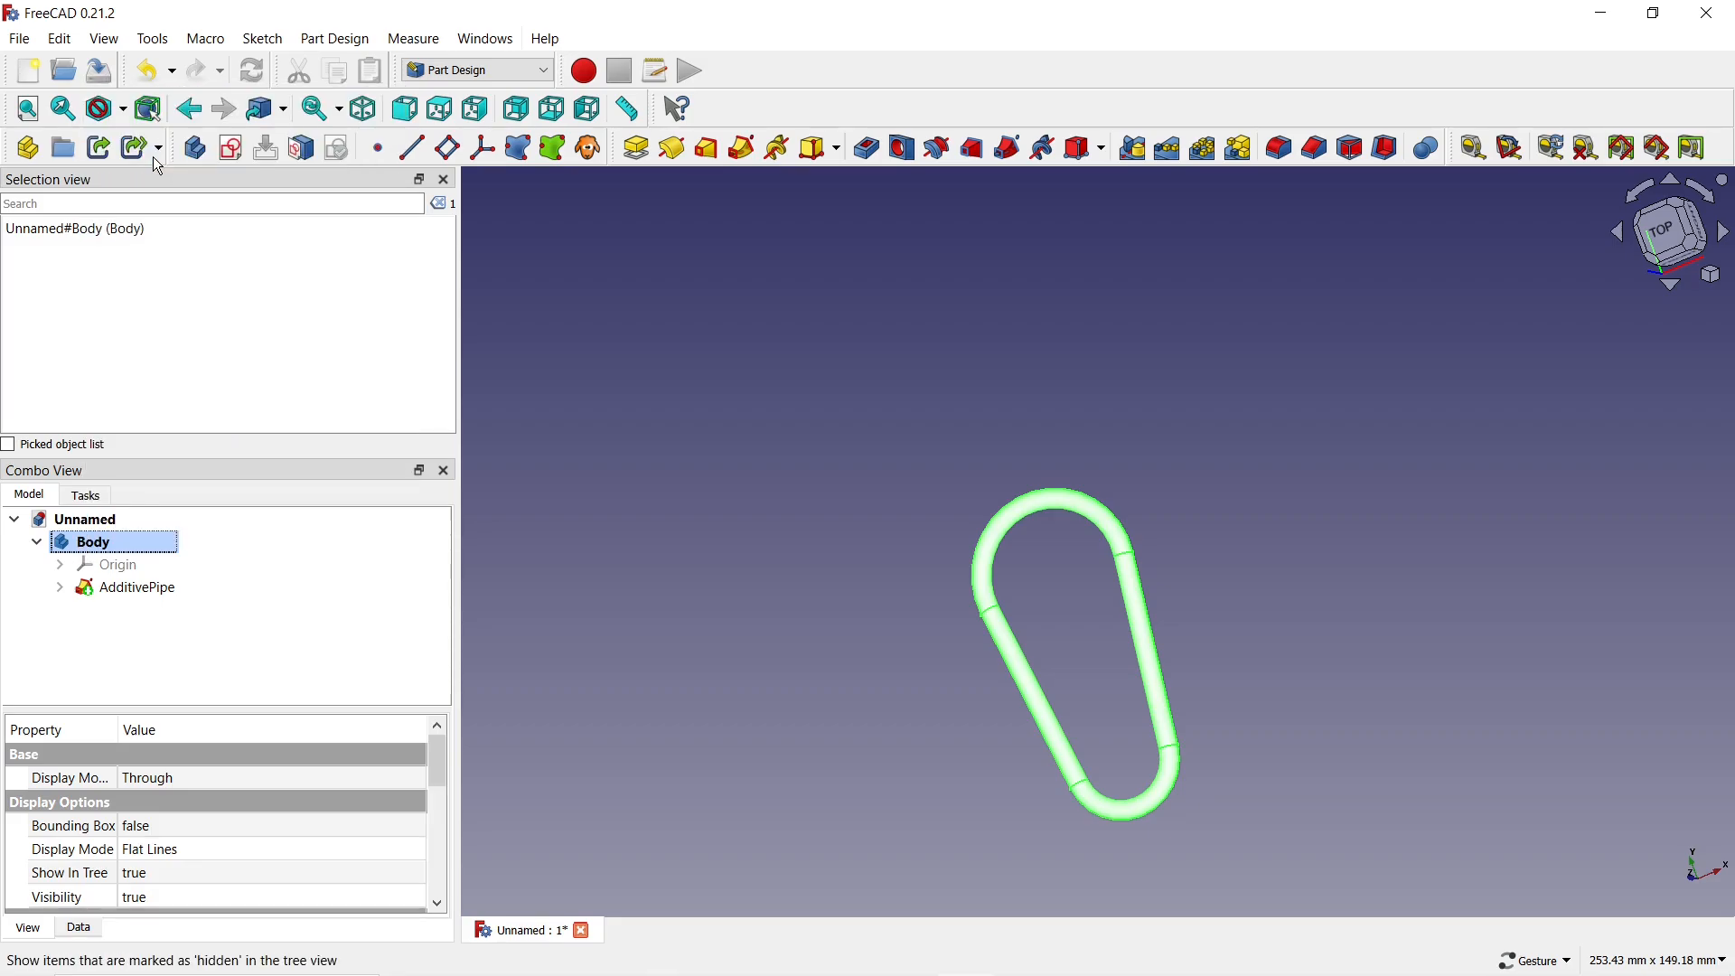
pyautogui.click(268, 668)
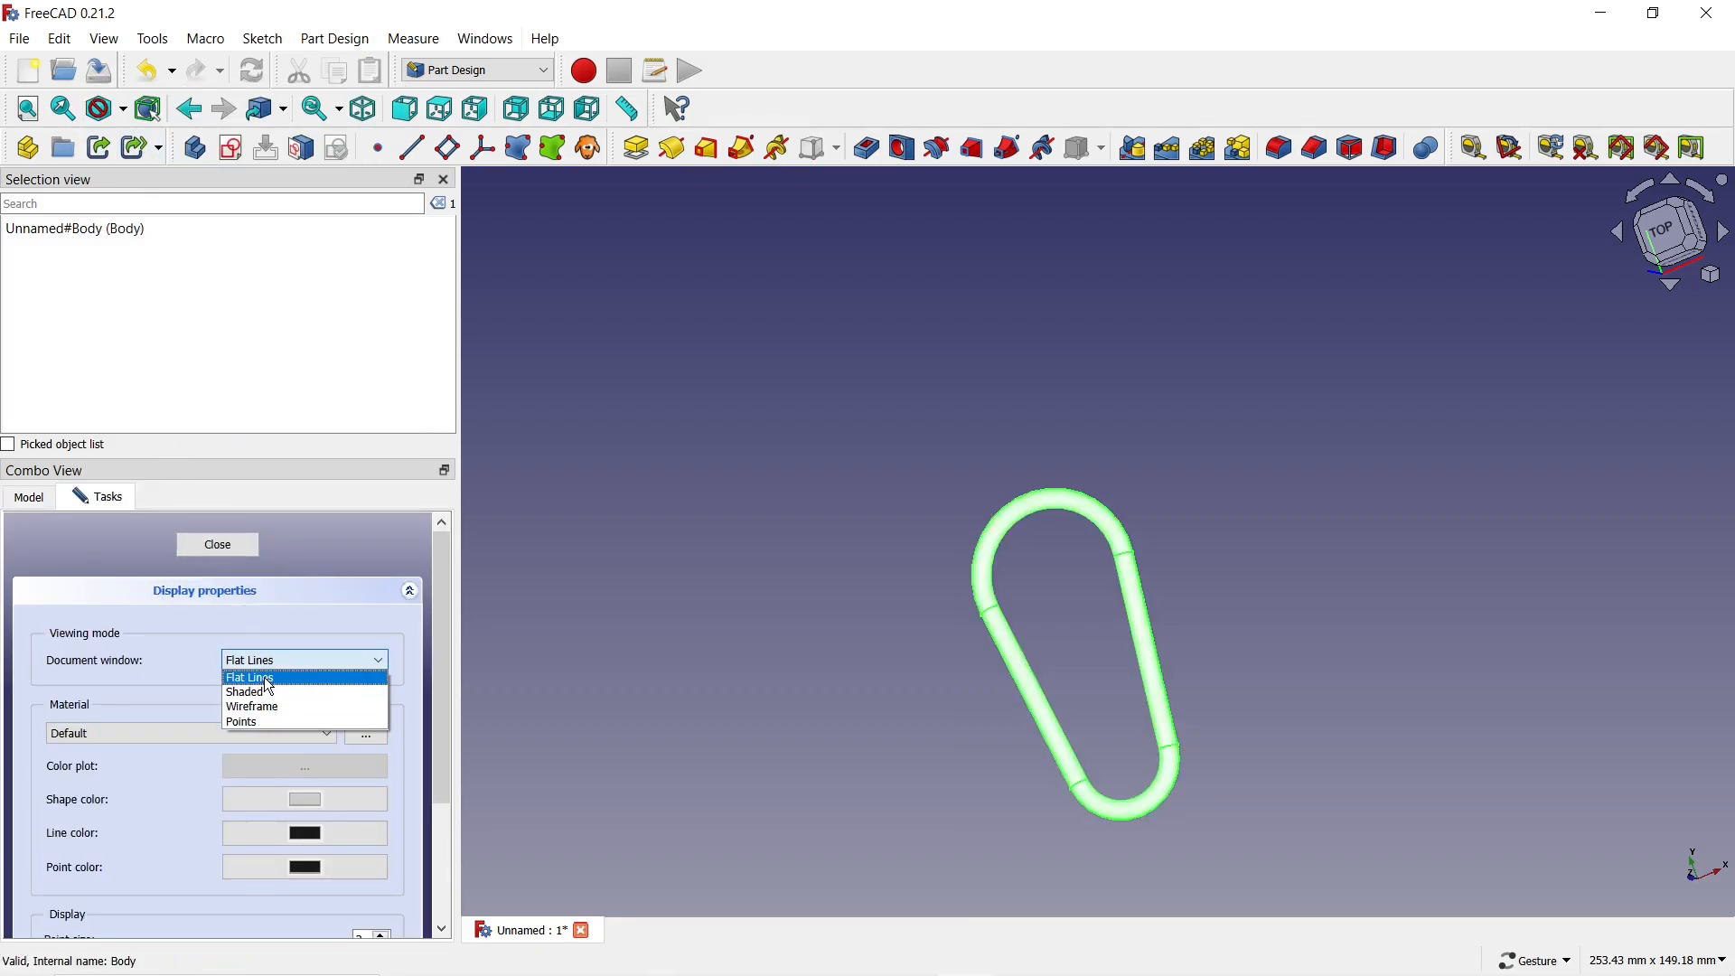
pyautogui.click(263, 679)
# Apply the Gold material to the body, close the display properties and inspect the ring from another angle.
pyautogui.click(189, 732)
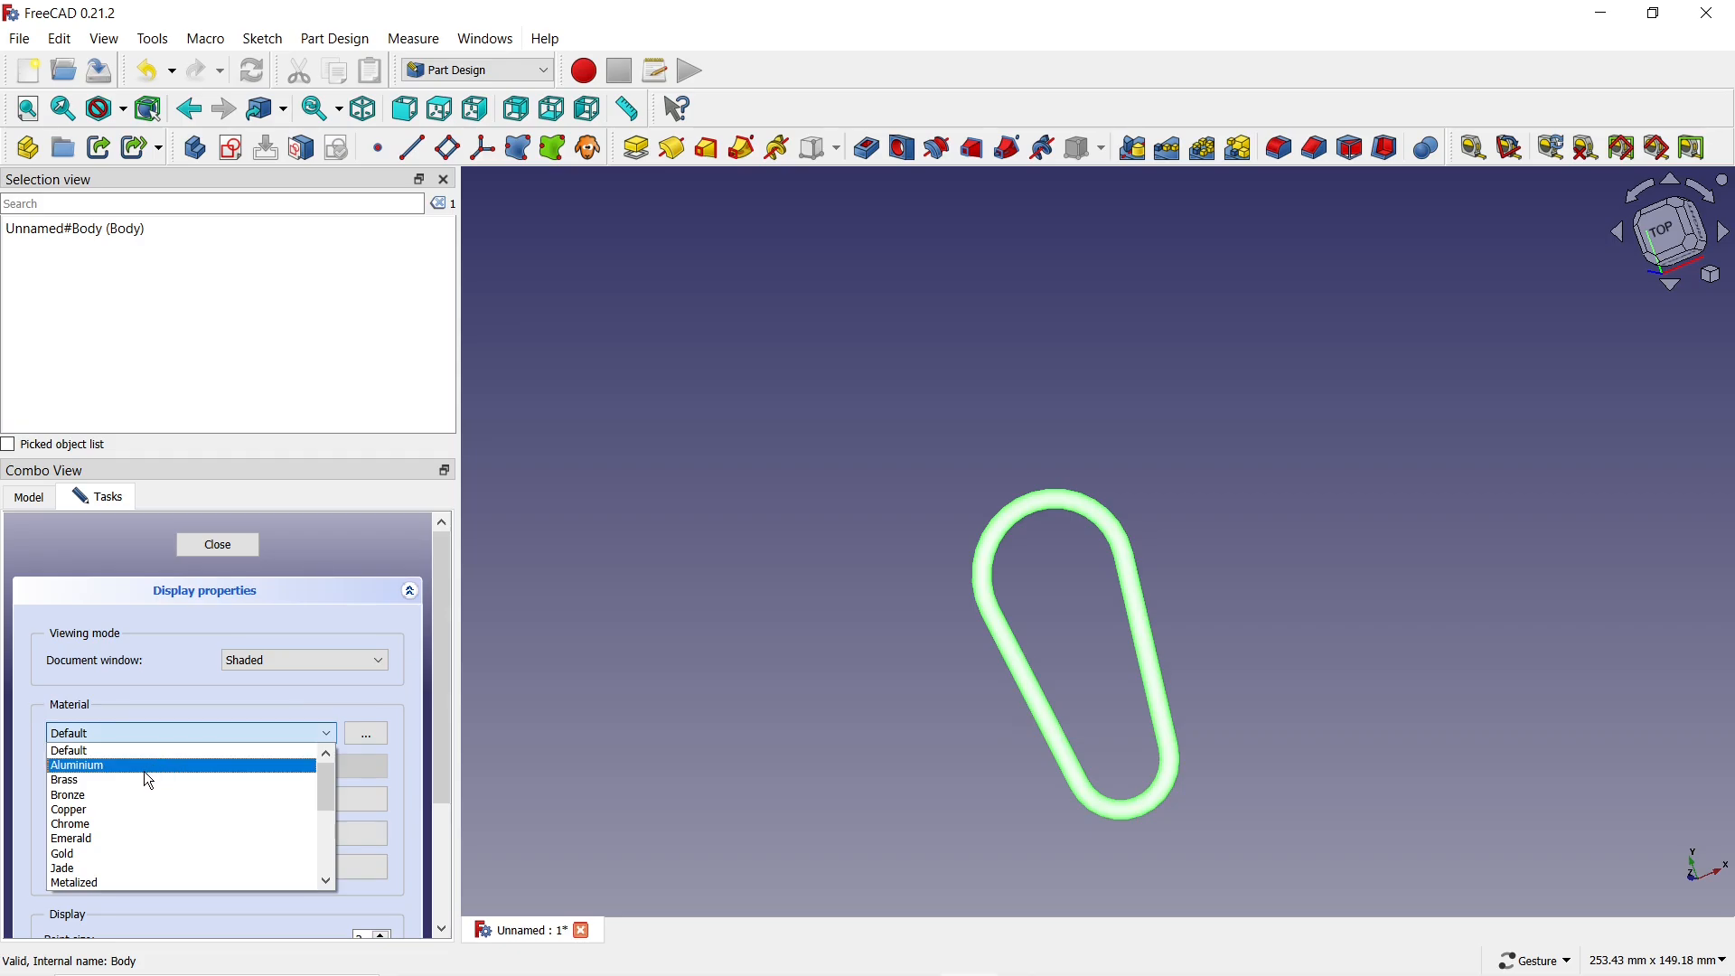
pyautogui.click(94, 851)
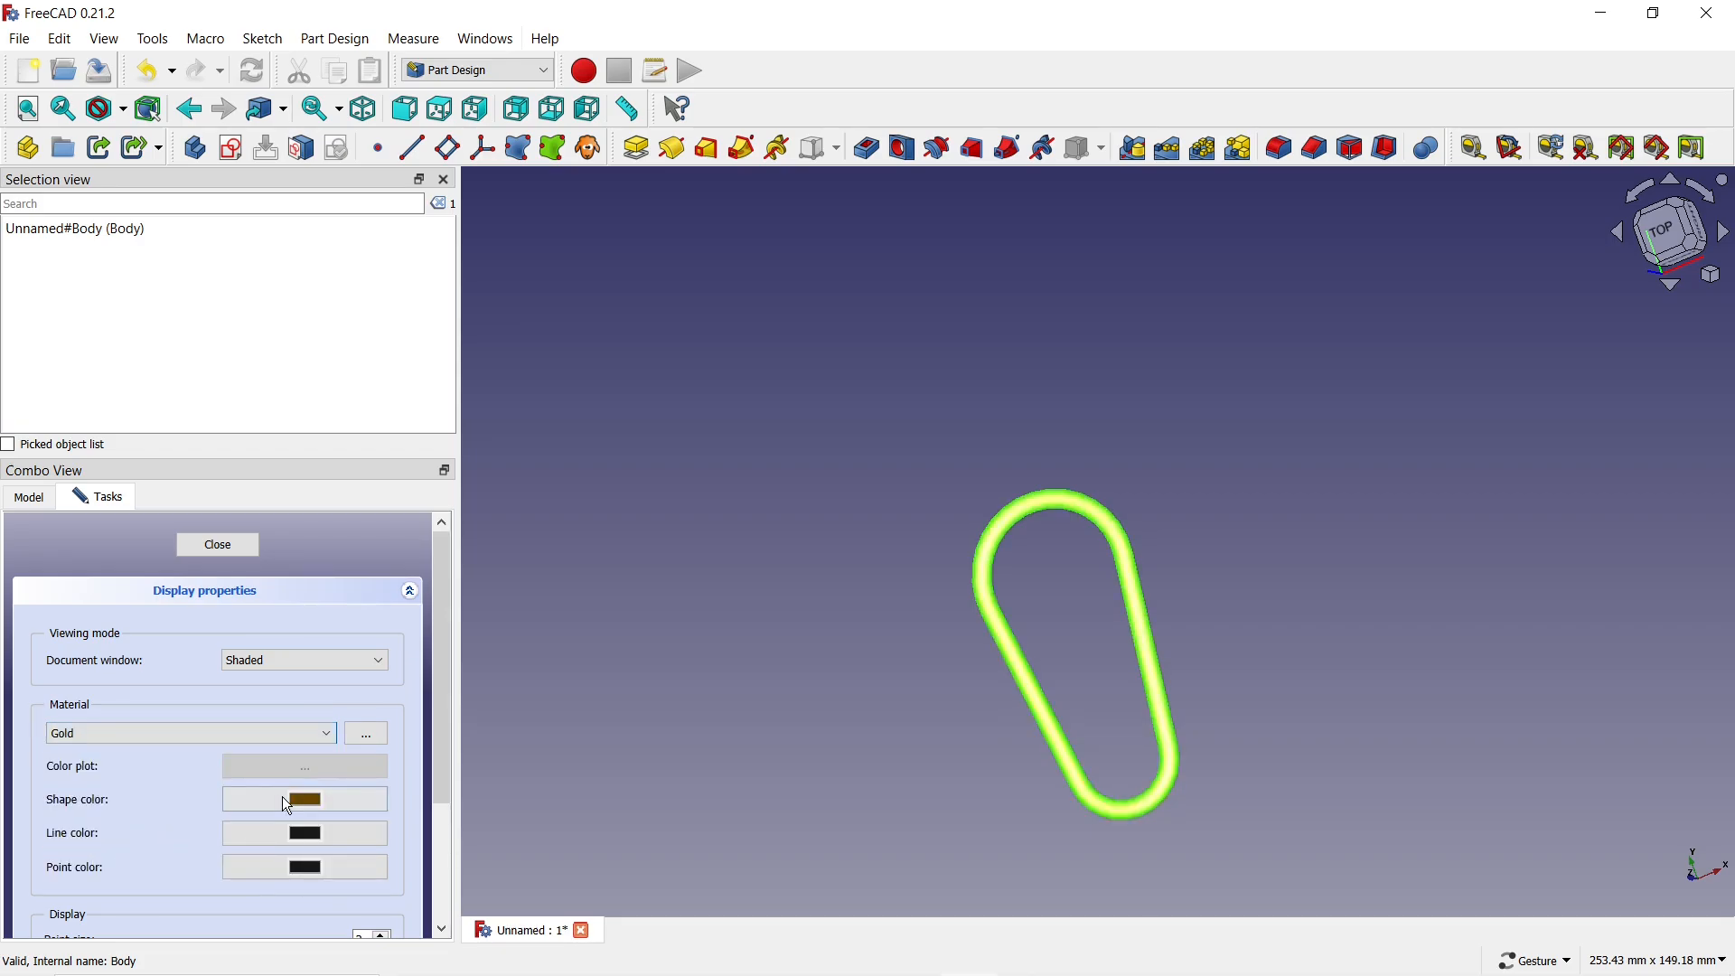
pyautogui.moveTo(437, 729)
pyautogui.mouseDown()
pyautogui.moveTo(435, 853)
pyautogui.moveTo(442, 708)
pyautogui.mouseUp()
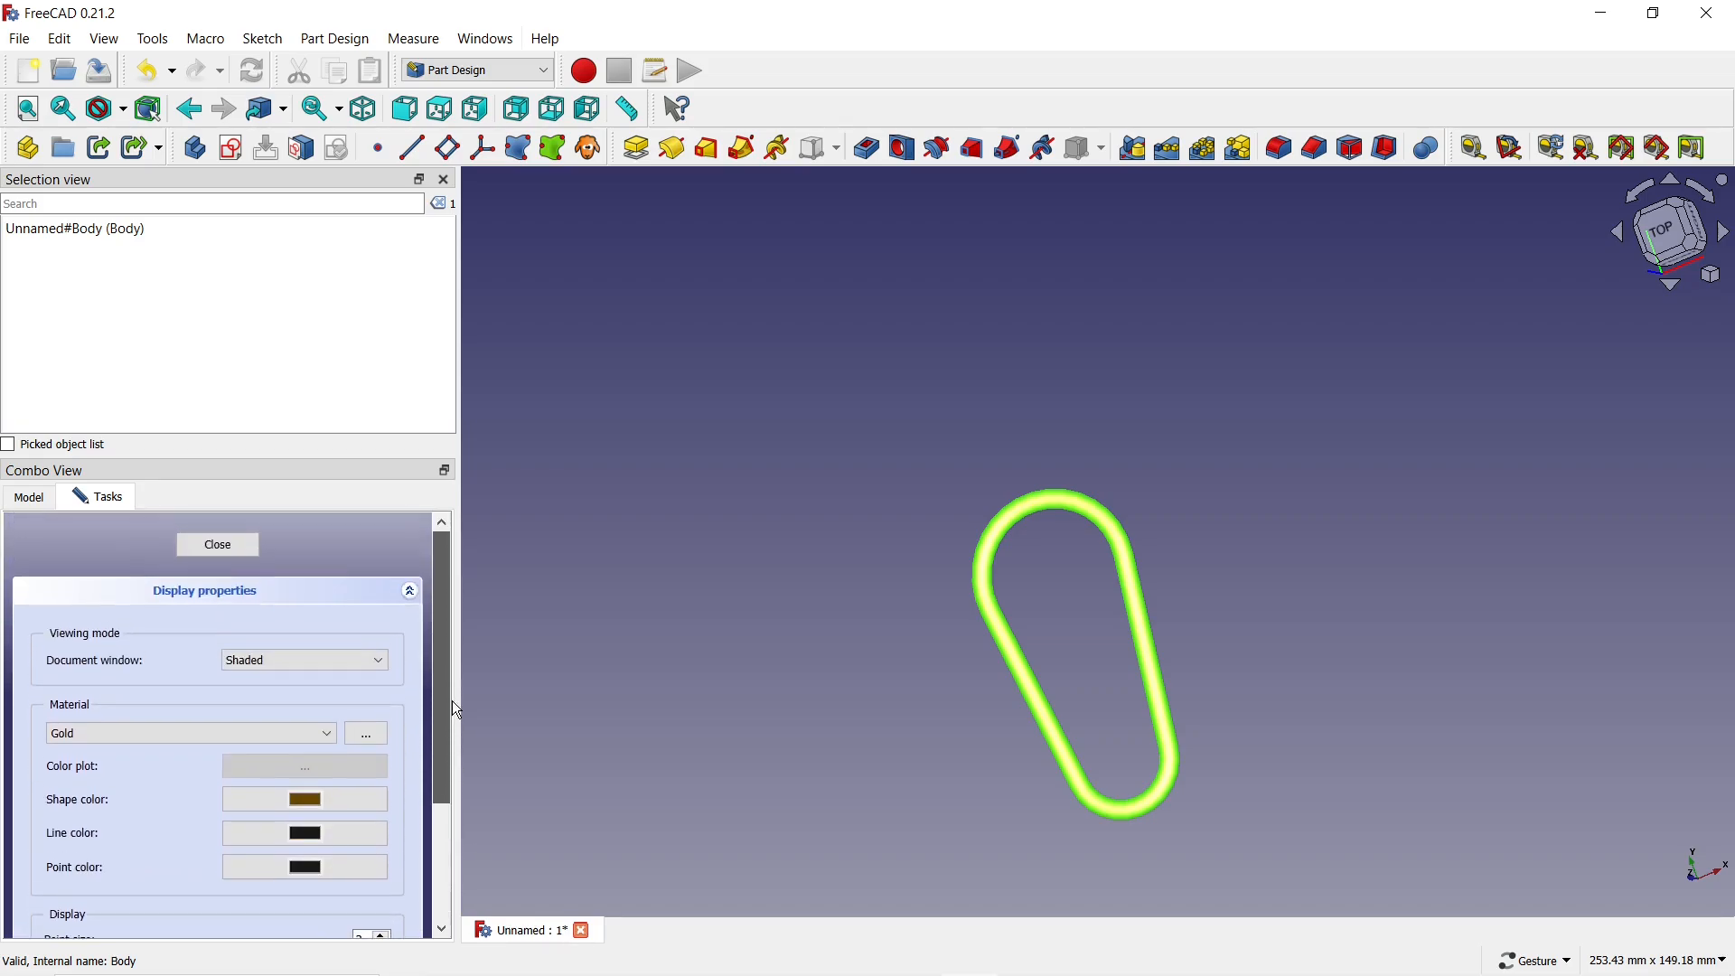
pyautogui.click(219, 546)
pyautogui.click(734, 693)
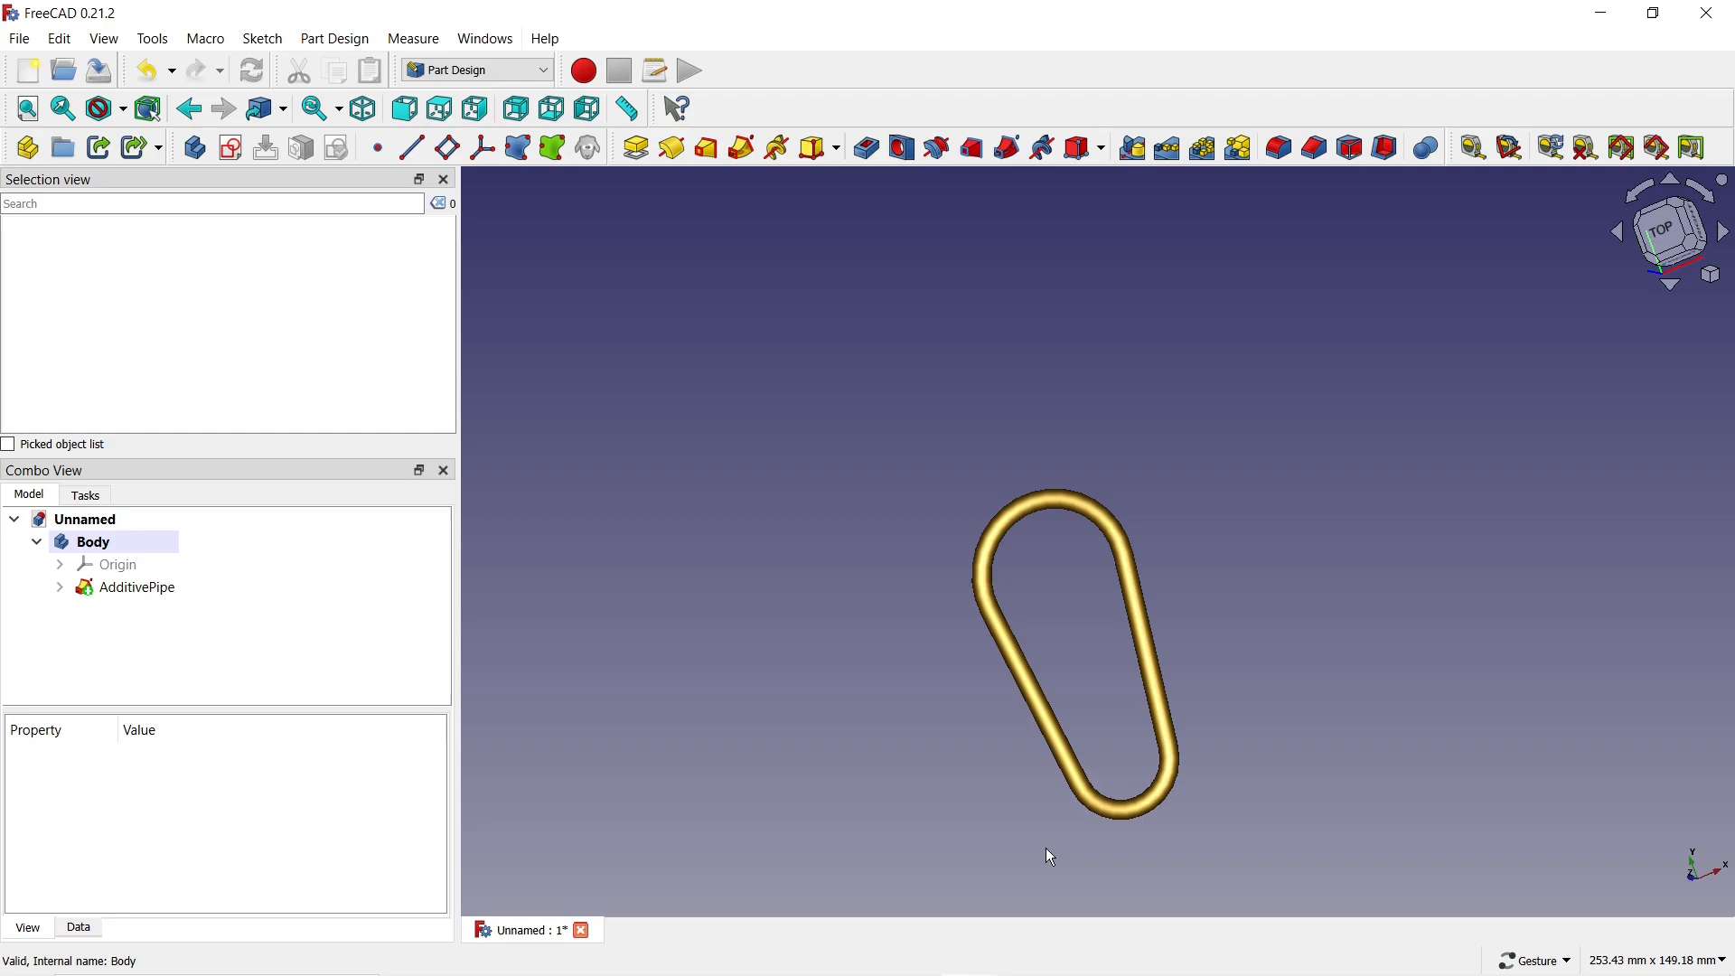
pyautogui.moveTo(1046, 855); pyautogui.dragTo(1169, 647)
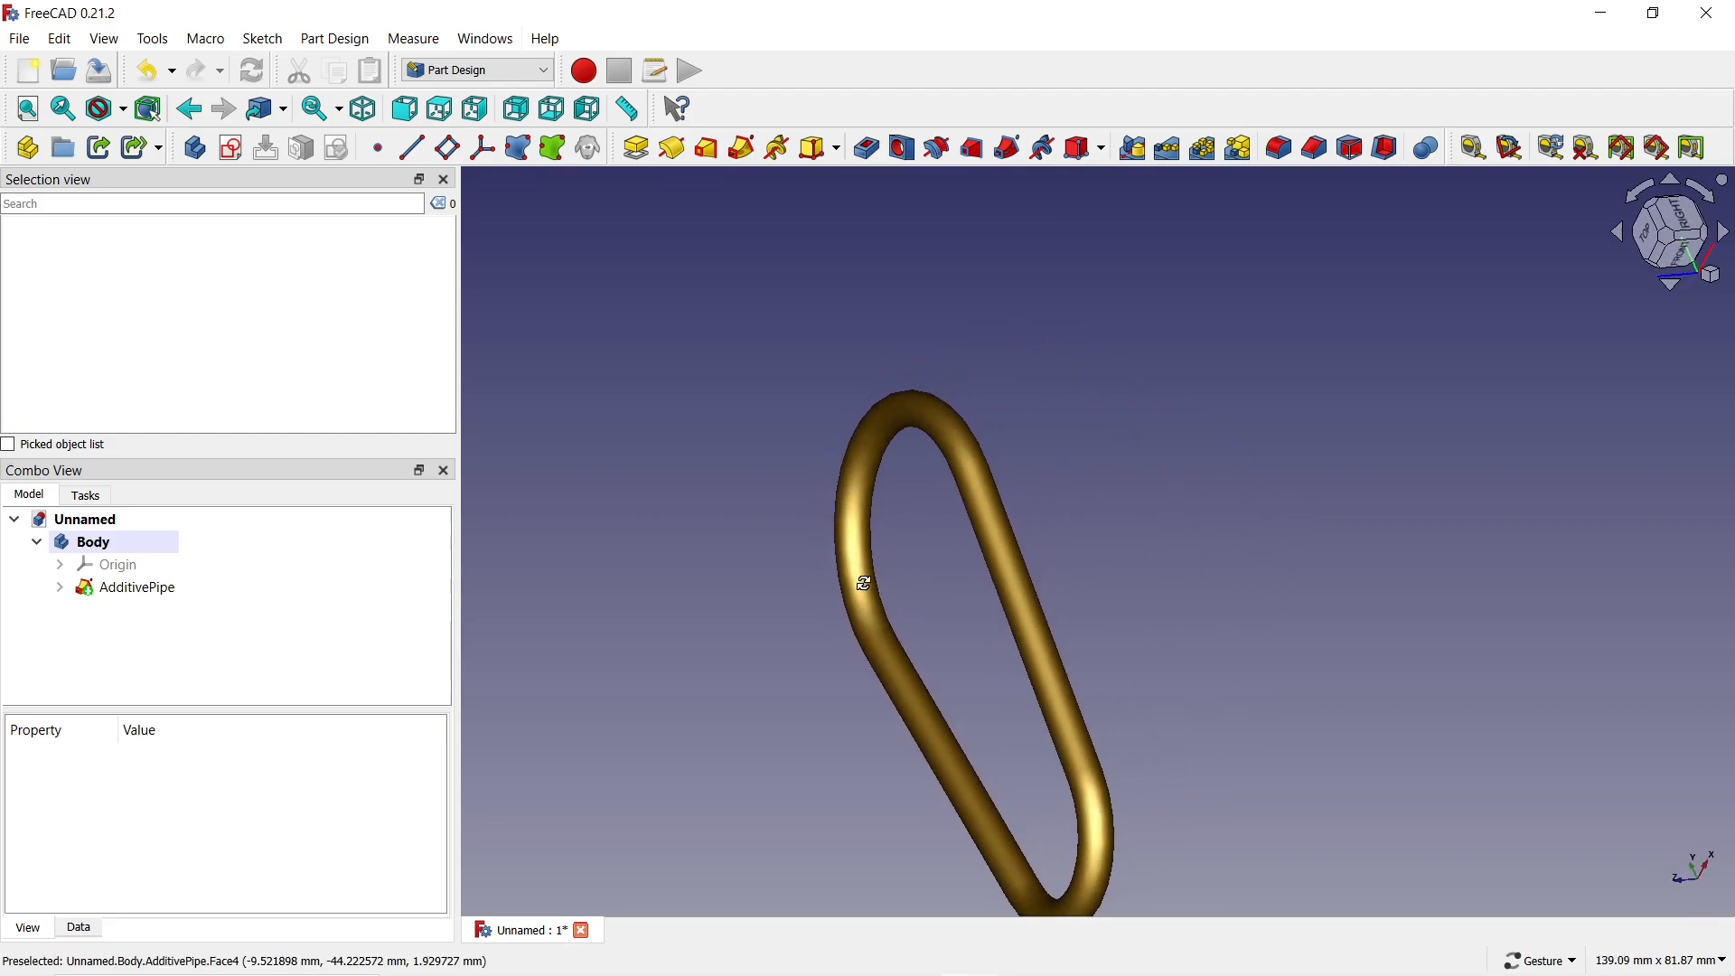